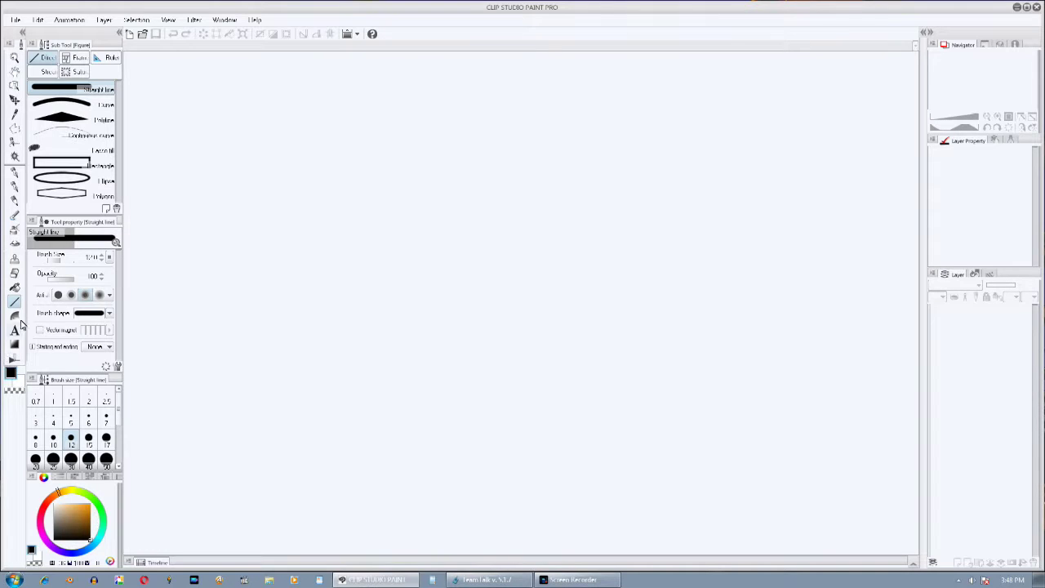
# - Create a new landscape B4 canvas at 364 × 257 mm, 600 dpi
pyautogui.hotkey('ctrl', 'n')
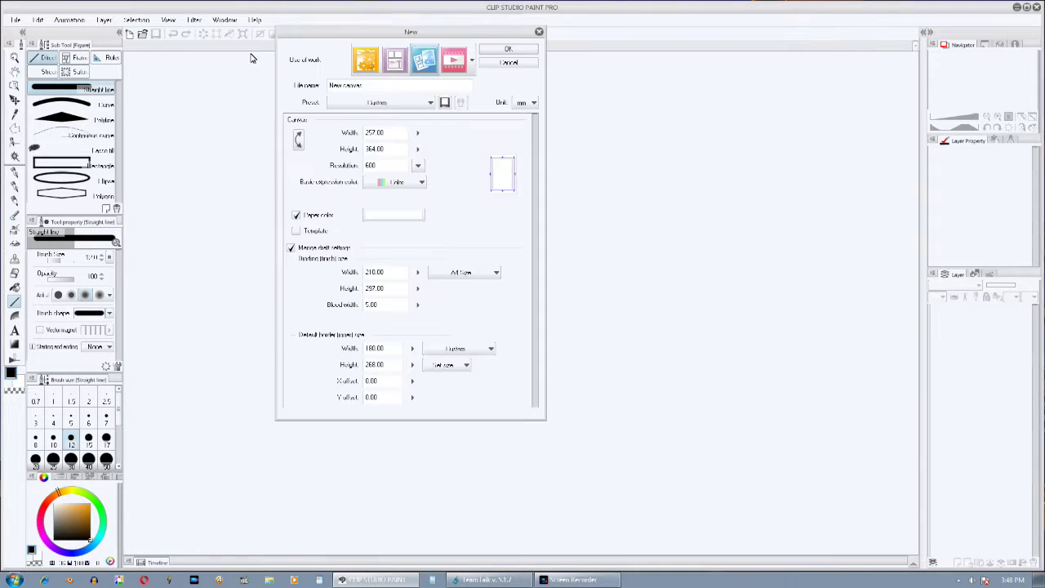
pyautogui.click(297, 137)
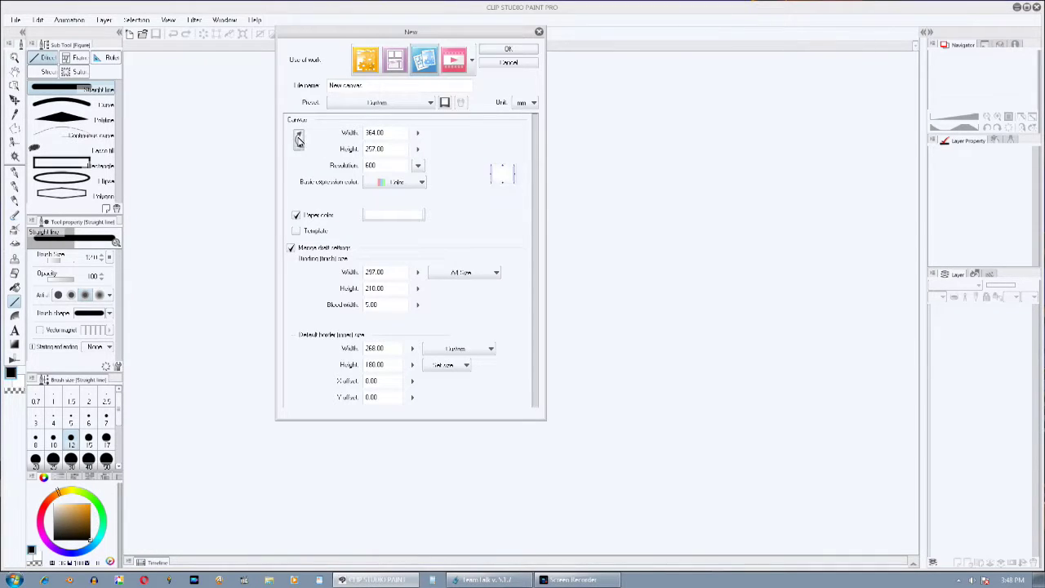
pyautogui.click(508, 49)
# - Hide the crop marks and default border guides, then maximize the program window
pyautogui.click(185, 20)
pyautogui.moveTo(168, 19)
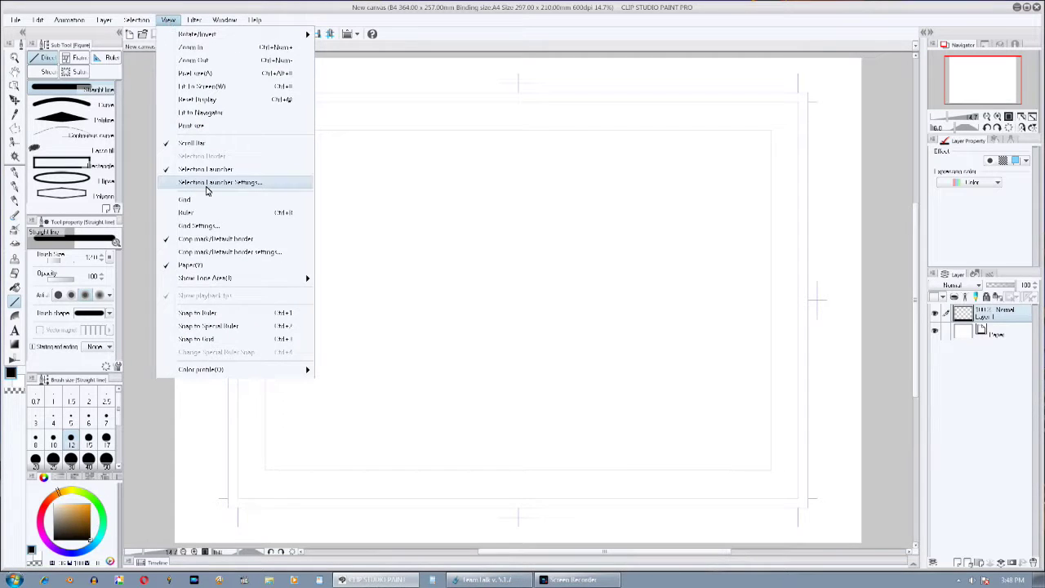
pyautogui.click(188, 238)
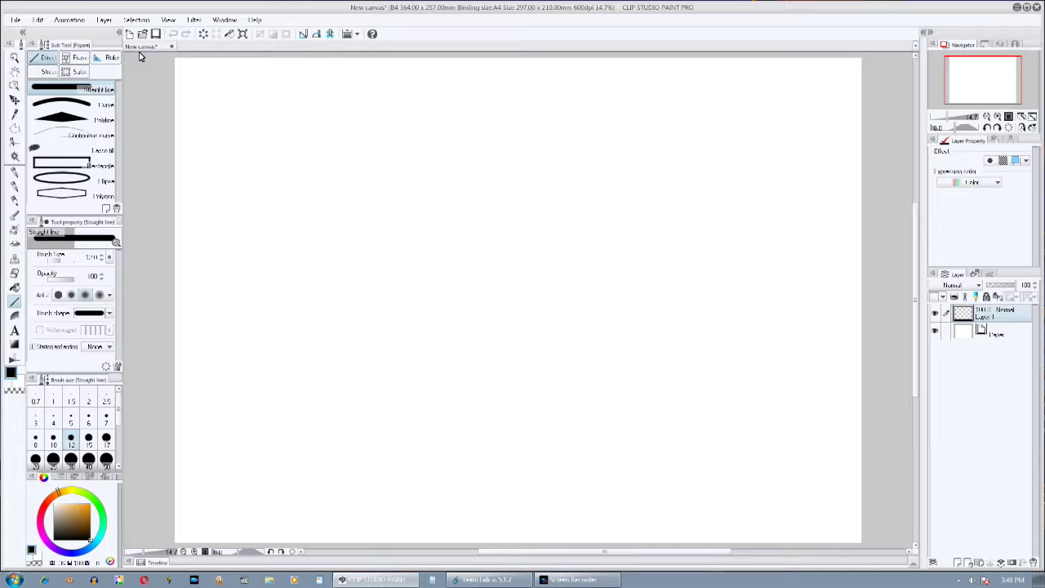
pyautogui.click(197, 20)
pyautogui.moveTo(52, 24)
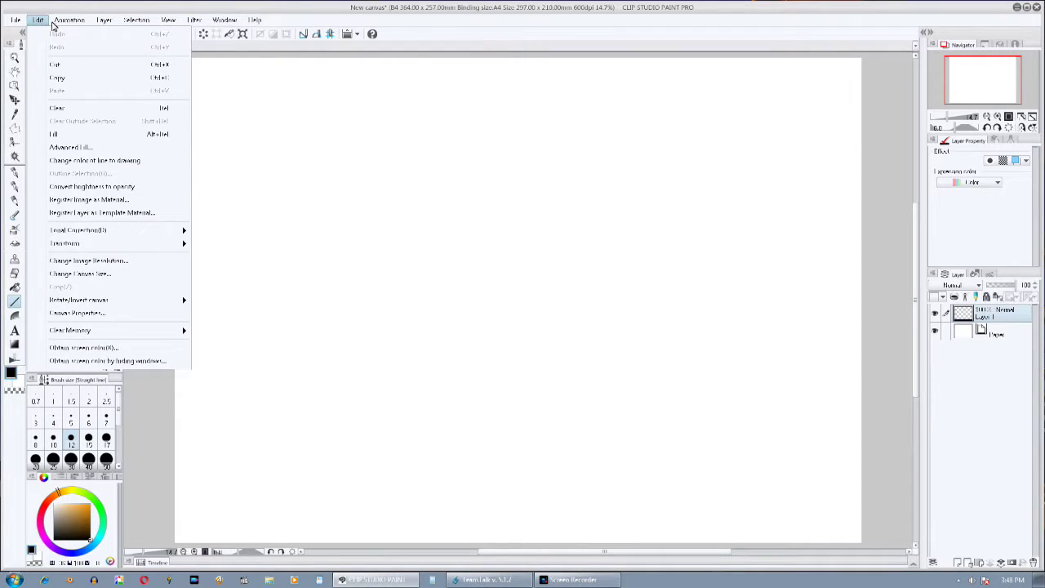
pyautogui.click(493, 20)
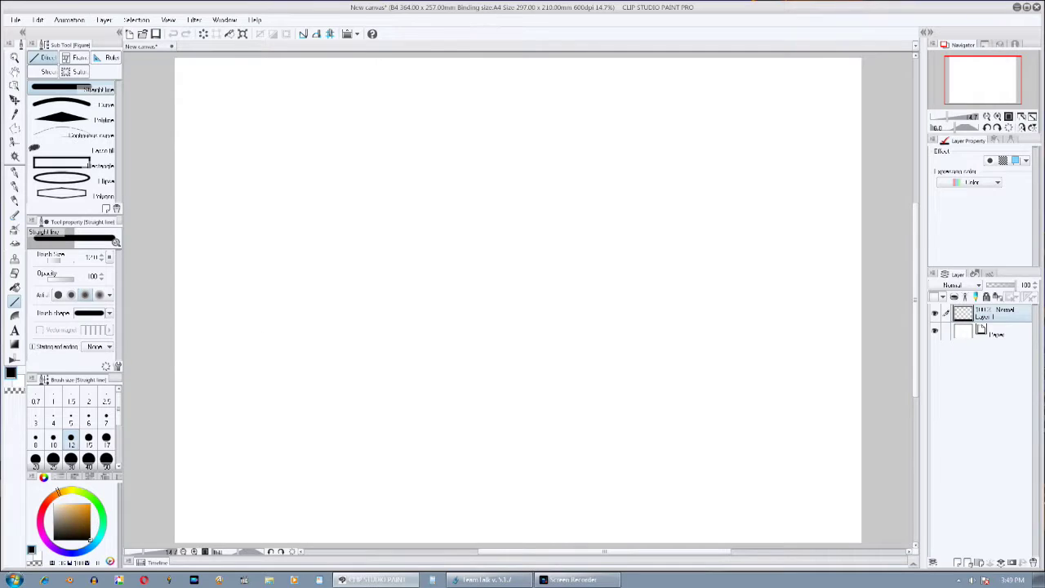
pyautogui.click(1028, 10)
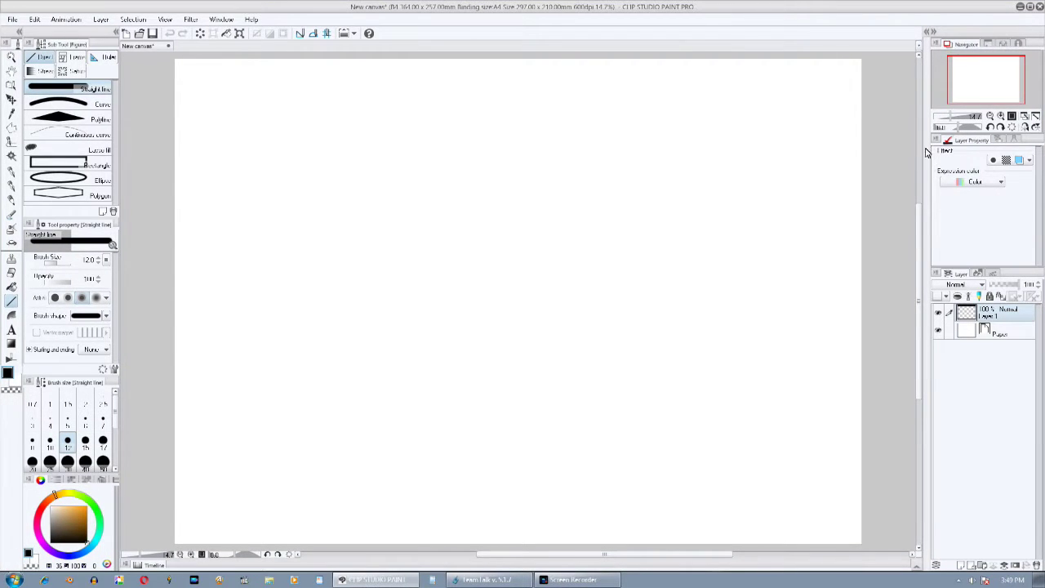
# - Widen the canvas area and try pen sub tools like Turnip pen before settling on G-pen
pyautogui.moveTo(928, 155); pyautogui.dragTo(979, 156)
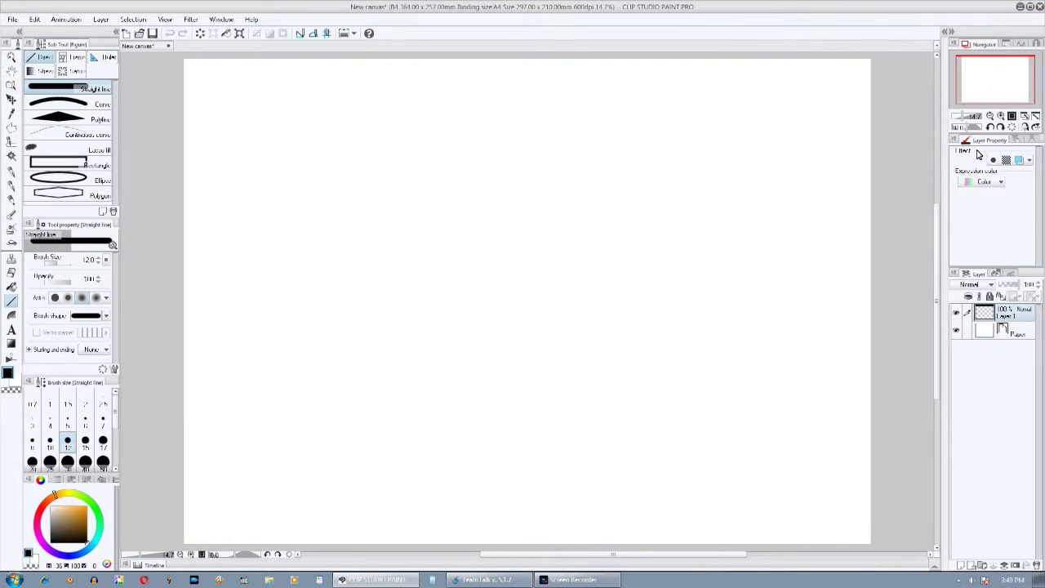
pyautogui.click(11, 171)
pyautogui.click(70, 78)
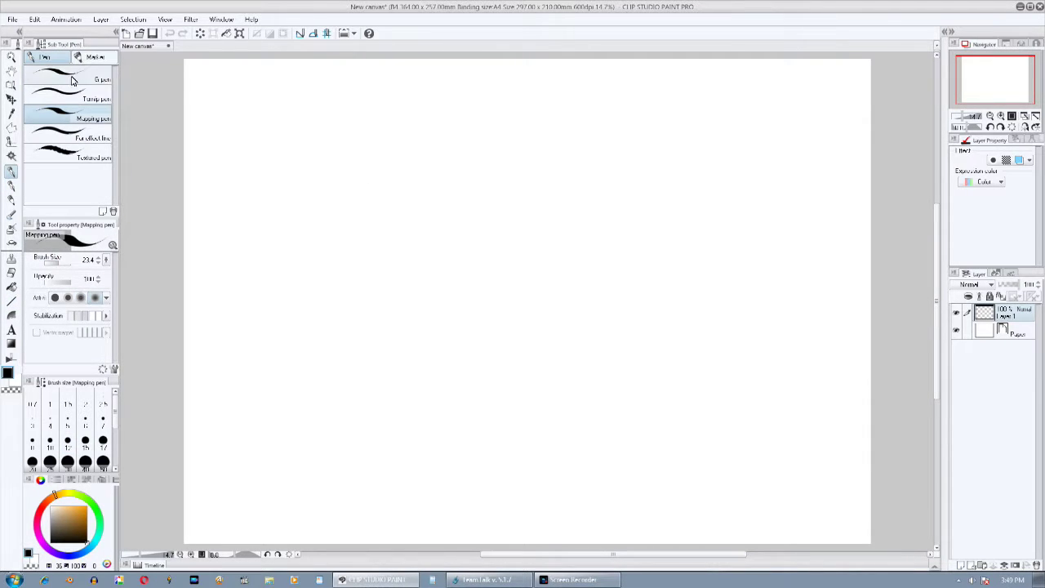
pyautogui.click(60, 262)
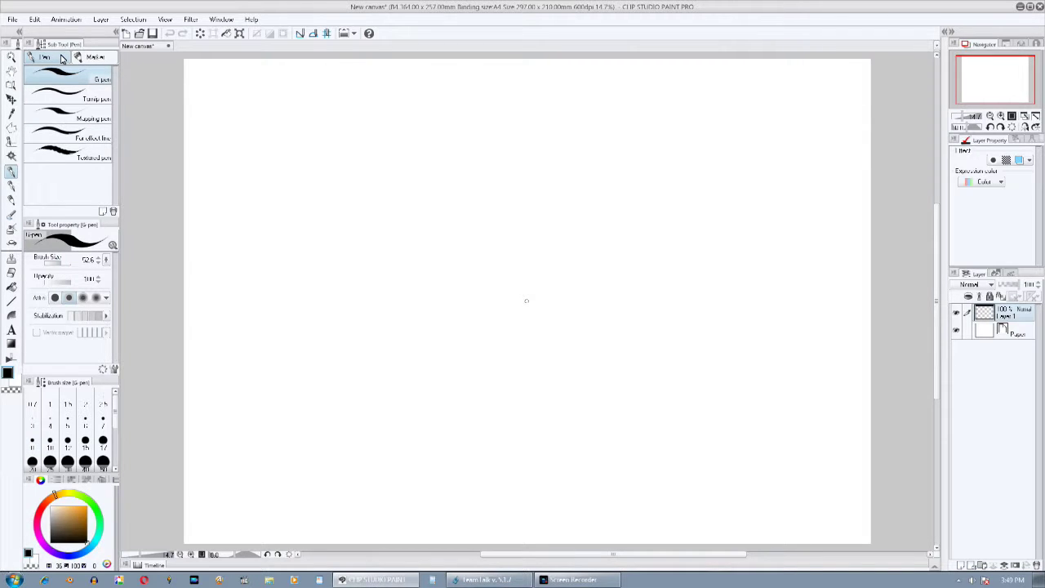
pyautogui.click(73, 94)
pyautogui.click(11, 186)
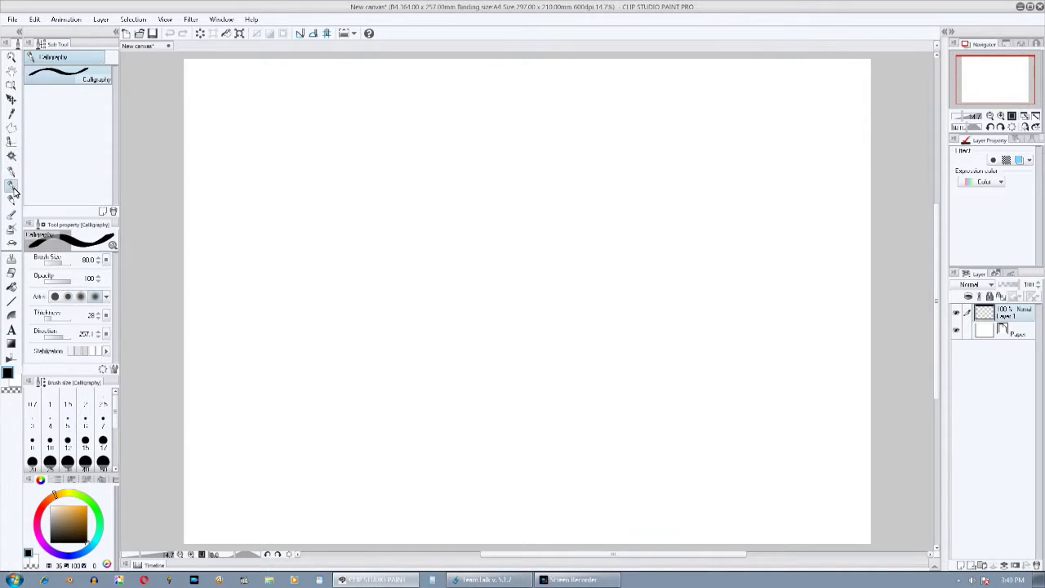
pyautogui.click(10, 172)
pyautogui.click(12, 187)
pyautogui.click(11, 172)
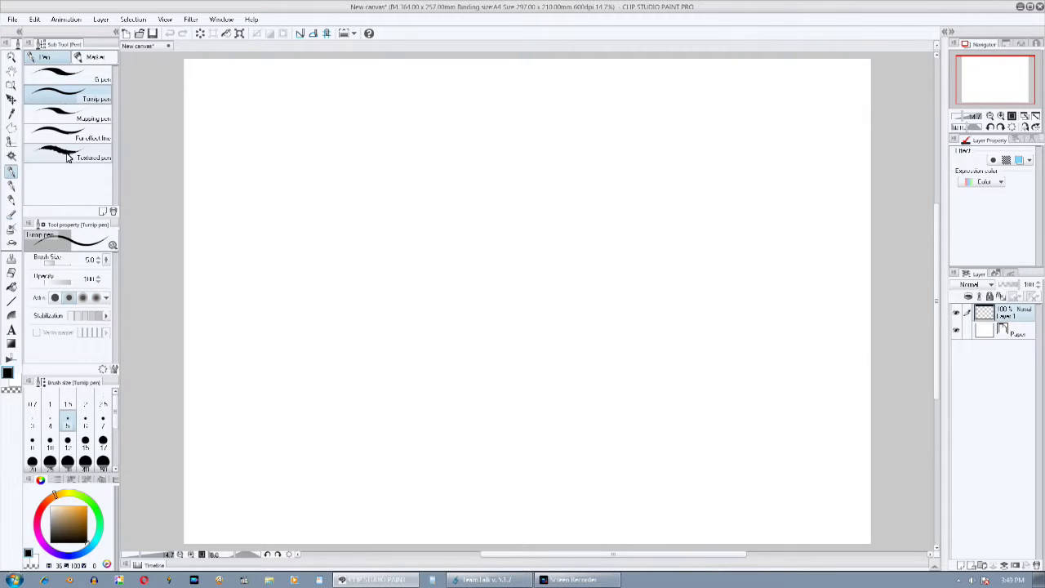
pyautogui.click(73, 79)
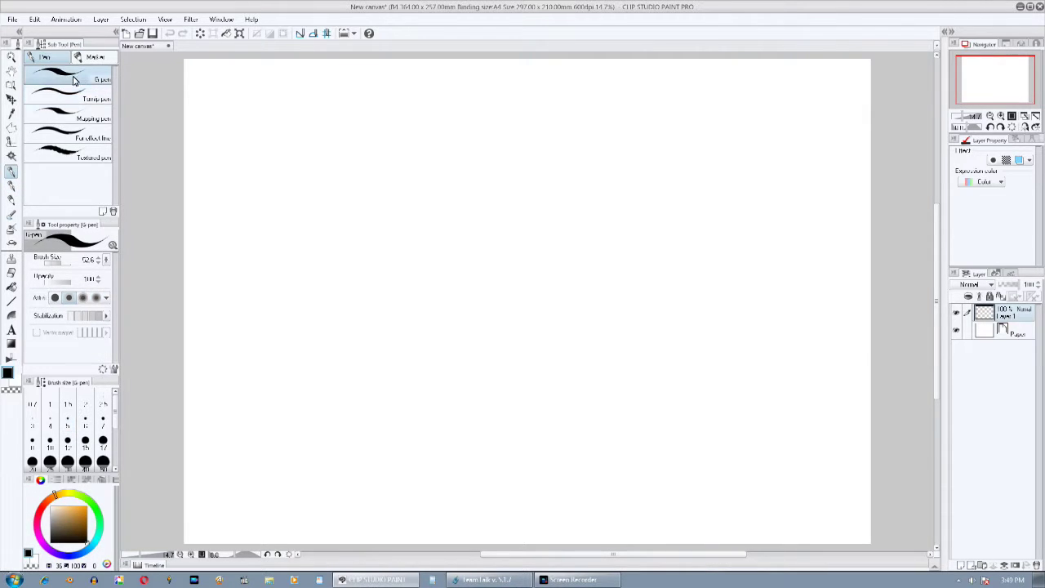
# - Set the G-pen to size 2000 and stamp two large black dots side by side
pyautogui.click(96, 299)
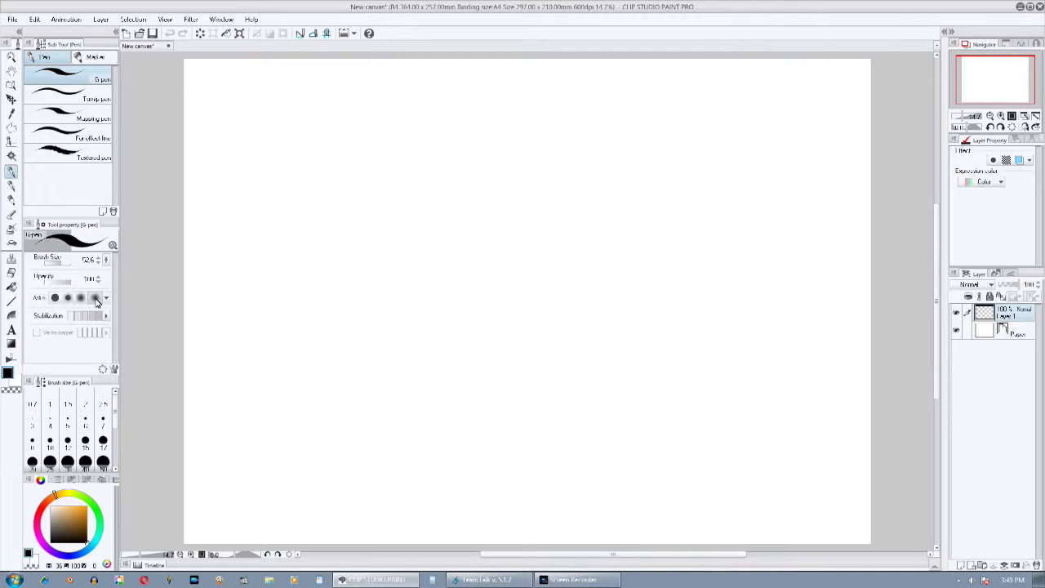
pyautogui.scroll(-5, 114, 436)
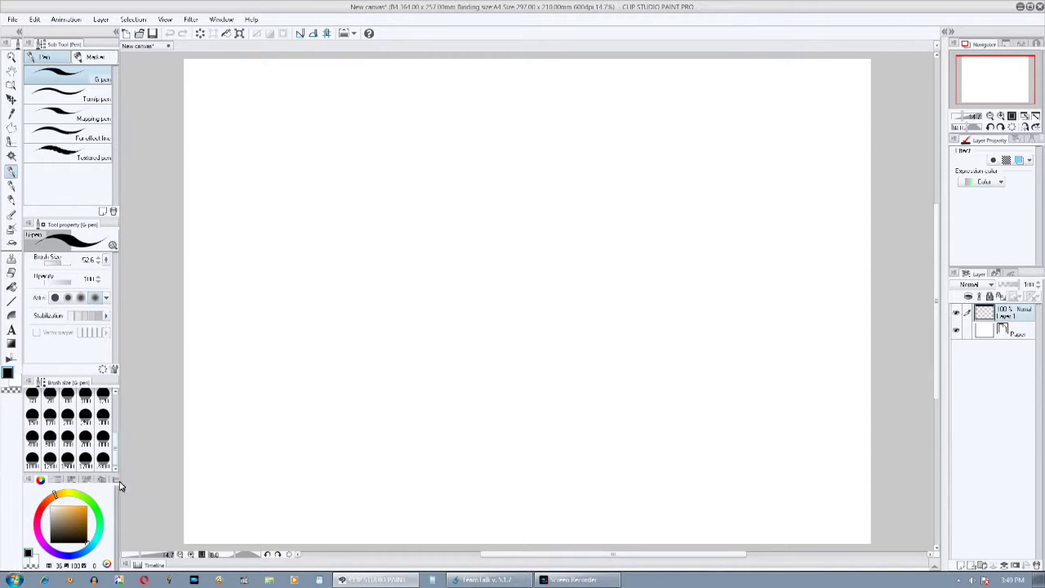
pyautogui.click(103, 460)
pyautogui.click(373, 228)
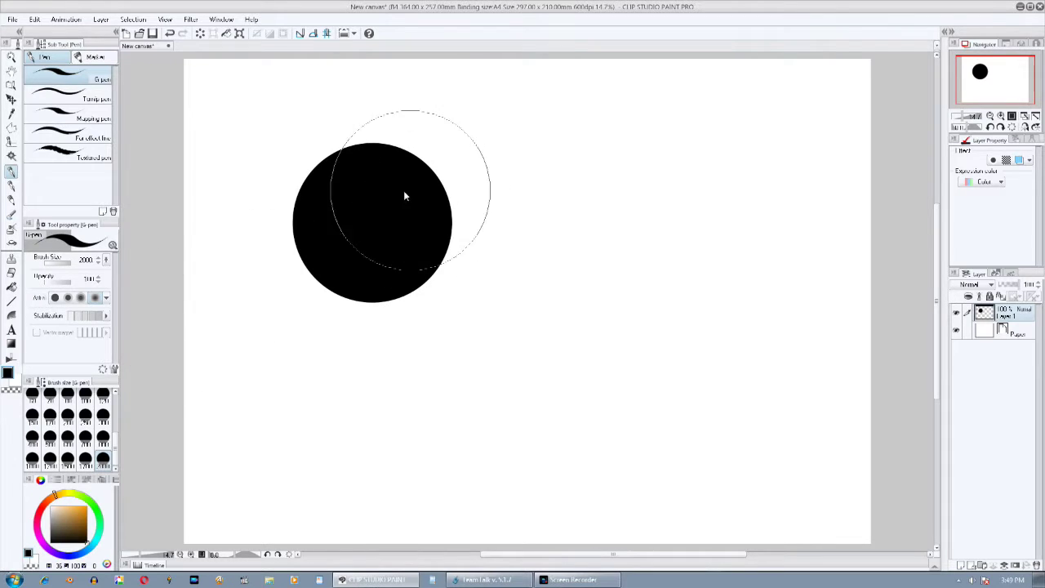
pyautogui.click(54, 297)
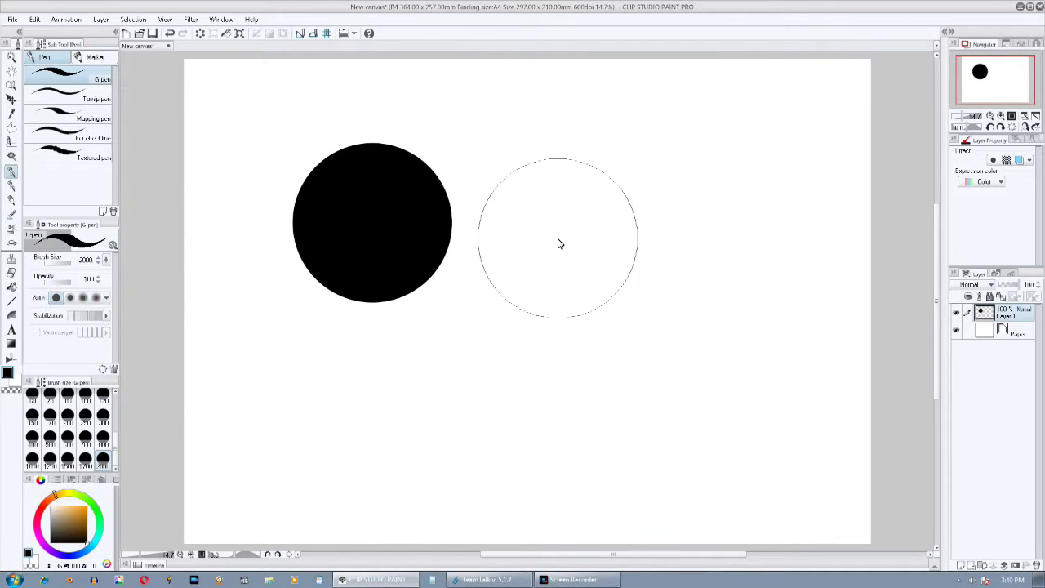
pyautogui.click(571, 245)
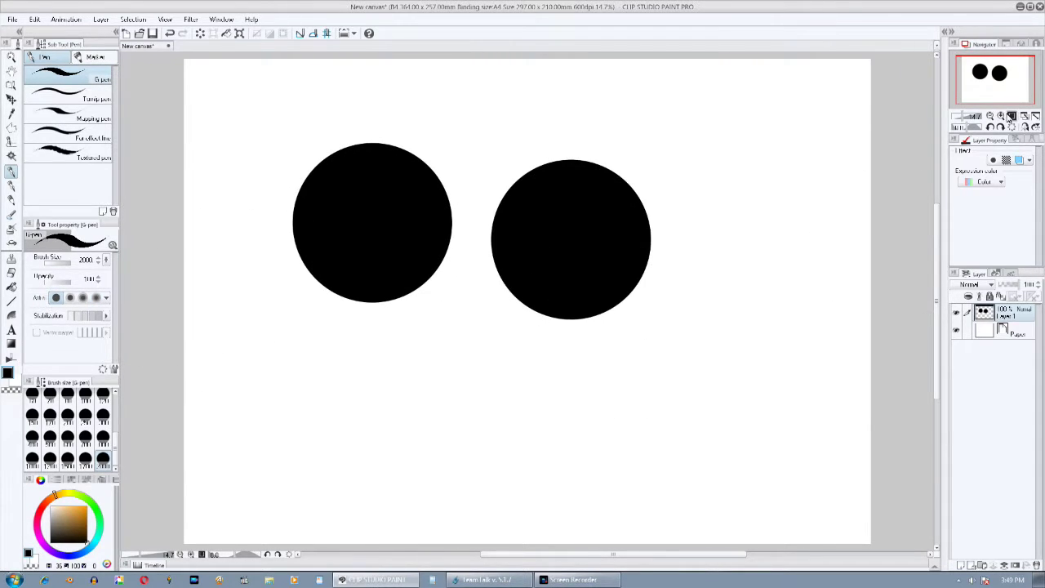
# - Zoom in to 150% to inspect a dot's edge, then zoom out to see both dots
pyautogui.click(1001, 116)
pyautogui.click(1001, 117)
pyautogui.moveTo(994, 84); pyautogui.dragTo(984, 75)
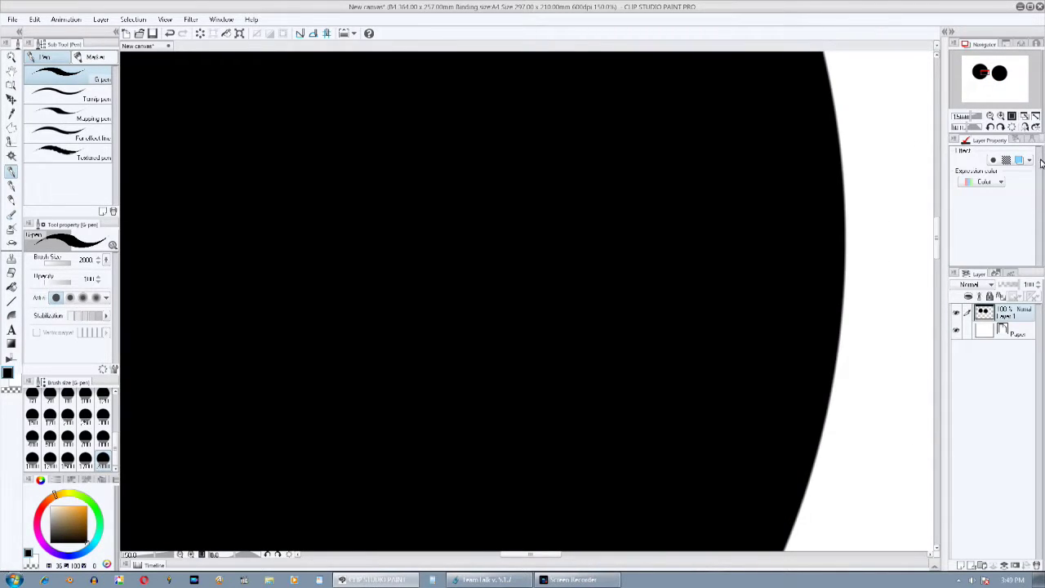
pyautogui.click(989, 118)
pyautogui.click(990, 118)
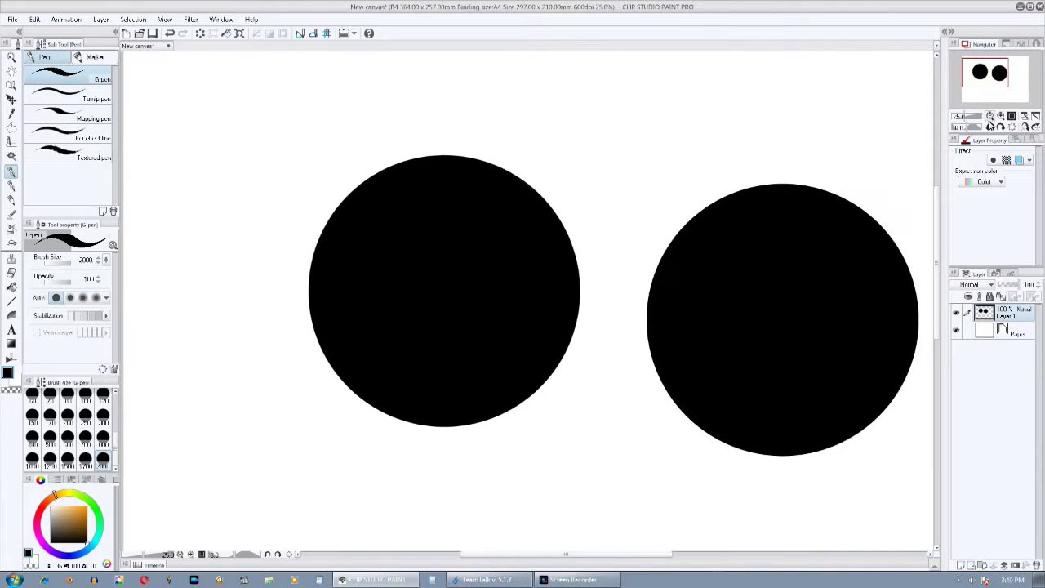
# - Delete both dots from Layer 1 and zoom out to show the whole page
pyautogui.press('Delete')
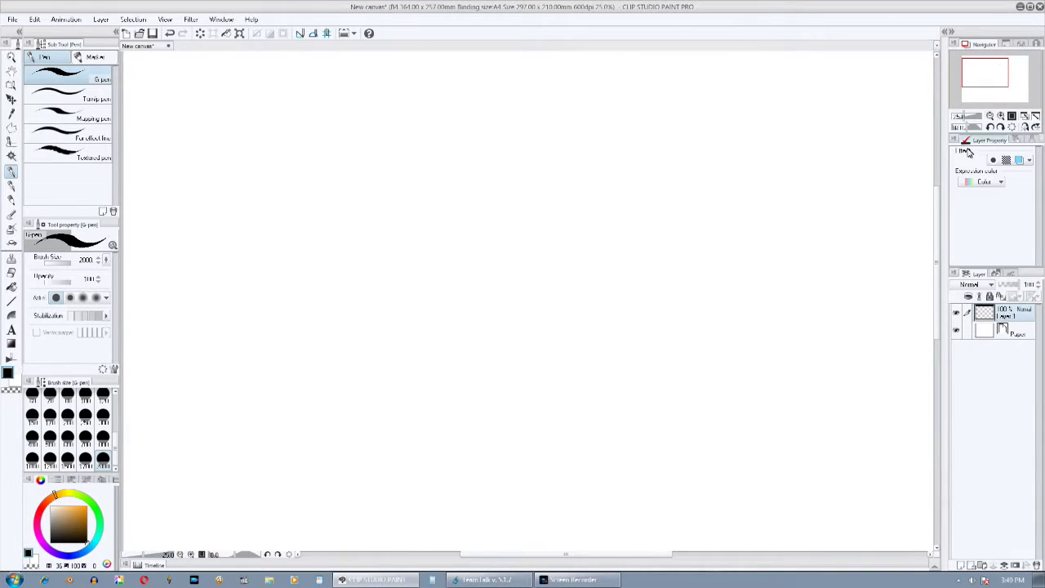
pyautogui.click(991, 118)
pyautogui.click(990, 118)
pyautogui.click(1001, 117)
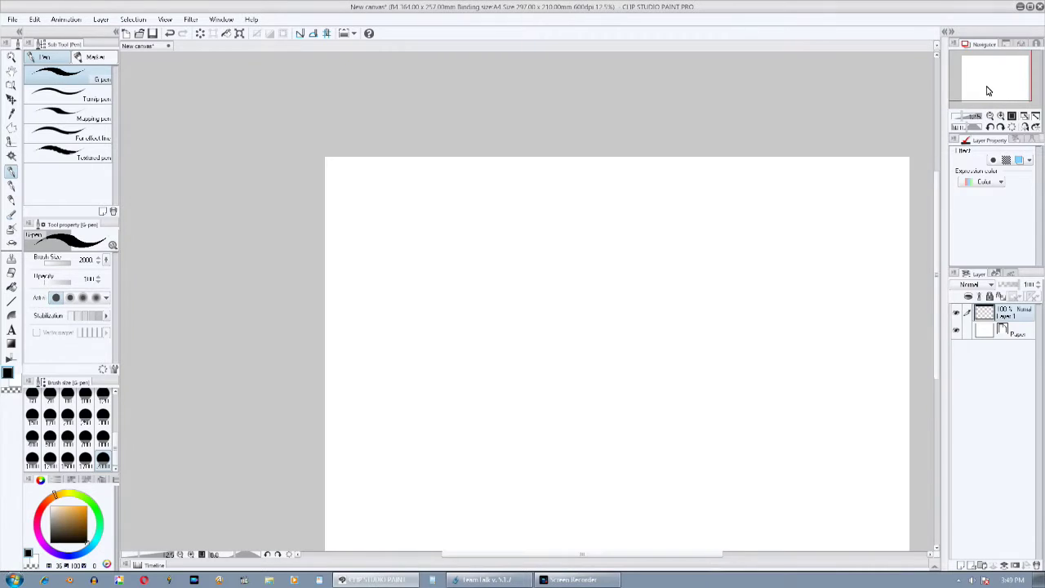
pyautogui.moveTo(988, 89); pyautogui.dragTo(1002, 99)
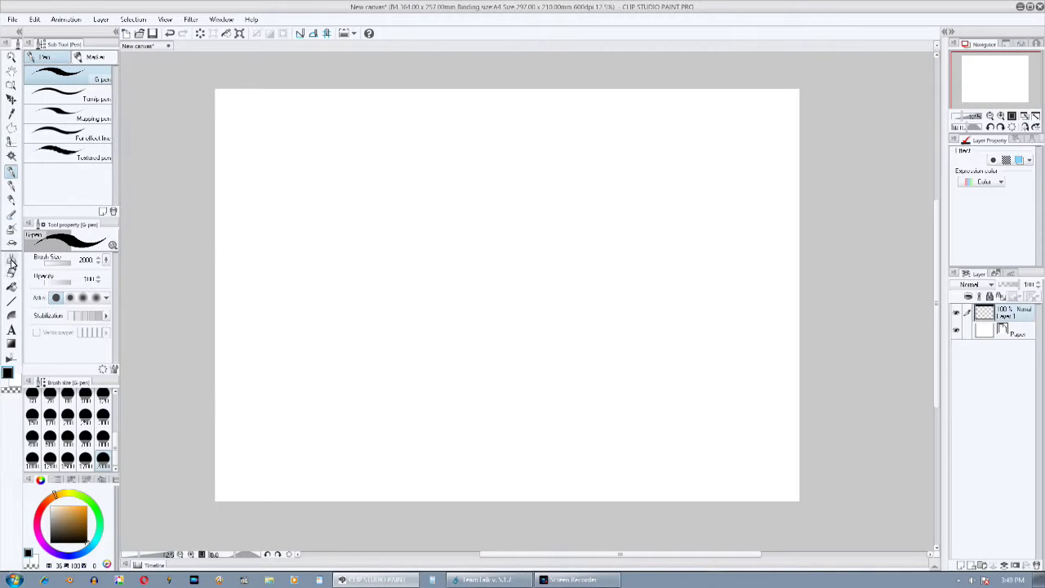
# - Try gradient fills across the canvas and inside an elliptical selection, undoing each and deselecting
pyautogui.click(11, 346)
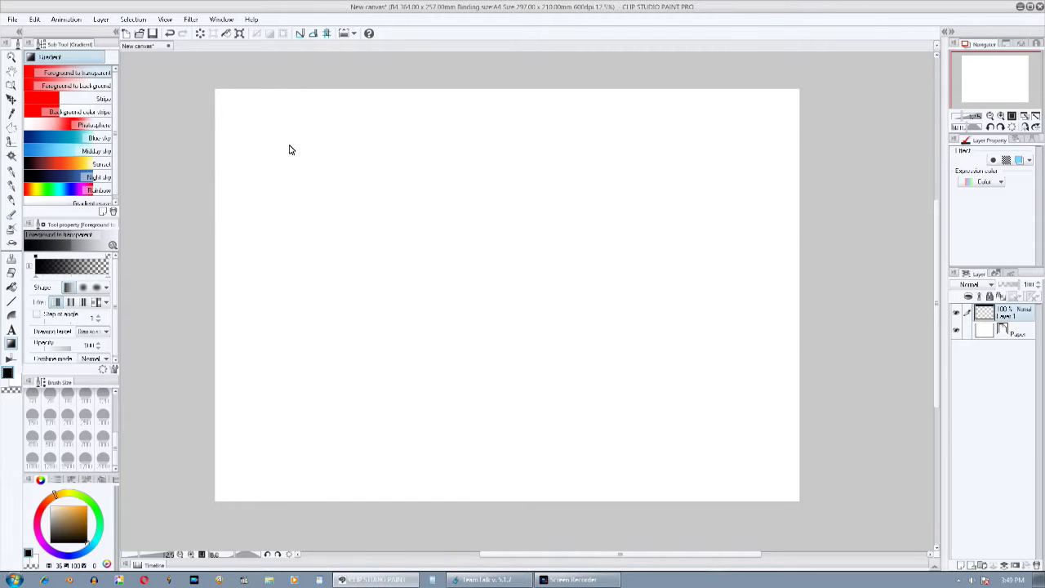
pyautogui.moveTo(302, 182); pyautogui.dragTo(401, 331)
pyautogui.hotkey('ctrl', 'z')
pyautogui.click(12, 129)
pyautogui.click(56, 98)
pyautogui.moveTo(393, 187); pyautogui.dragTo(646, 401)
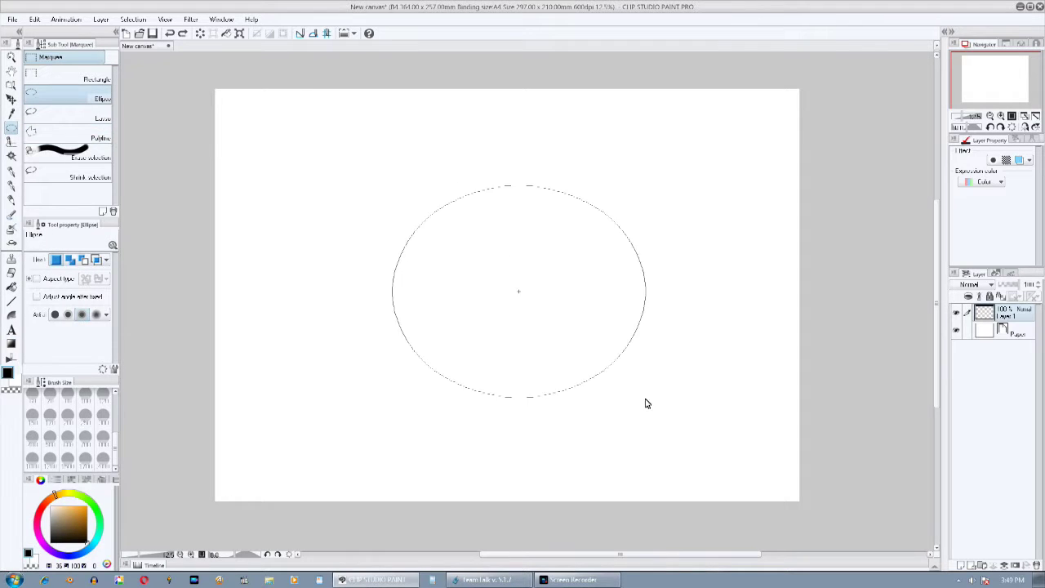
pyautogui.click(11, 343)
pyautogui.moveTo(463, 243); pyautogui.dragTo(507, 353)
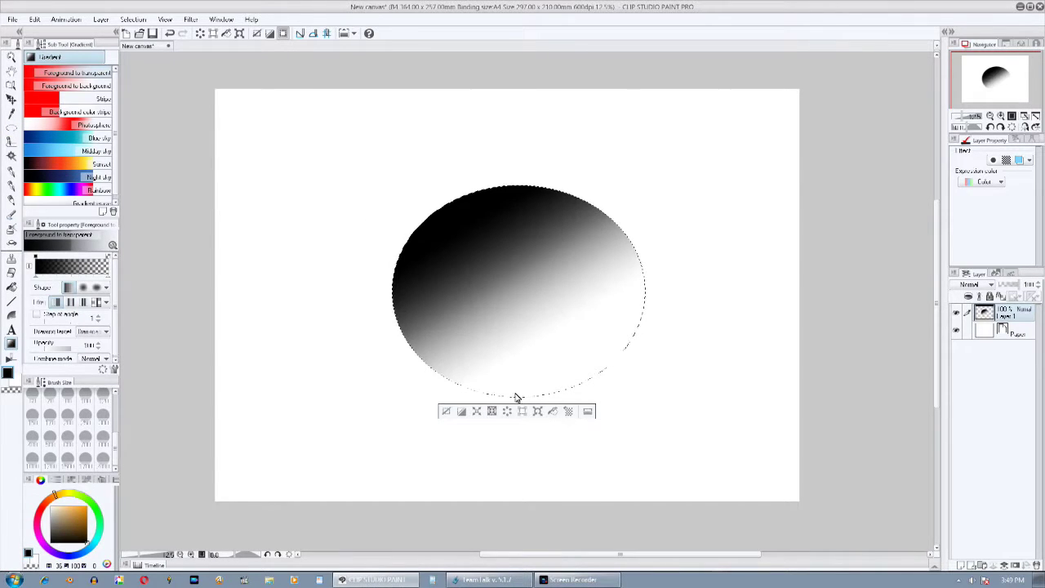
pyautogui.hotkey('ctrl', 'z')
pyautogui.click(447, 411)
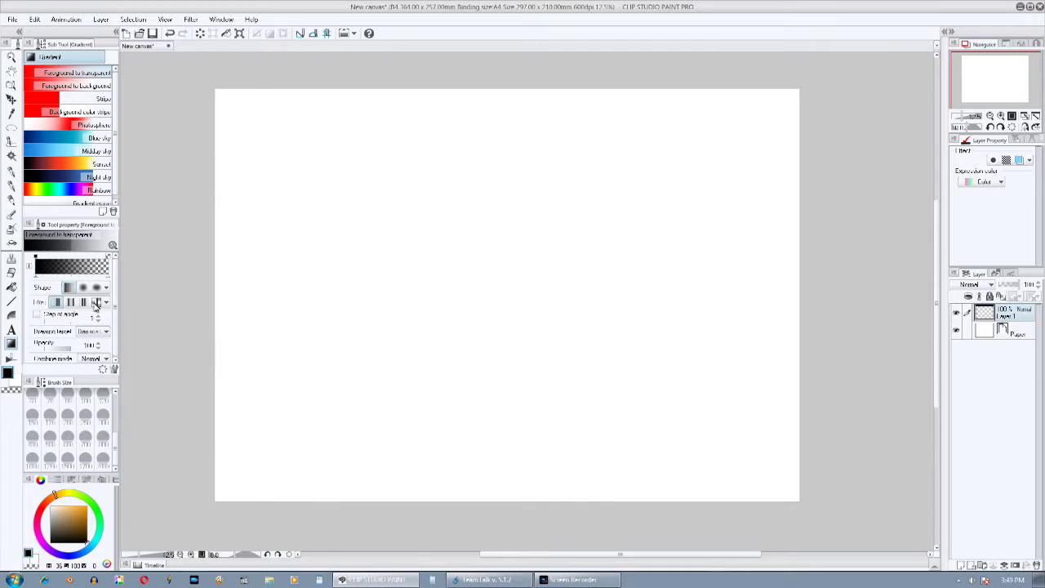
pyautogui.click(12, 243)
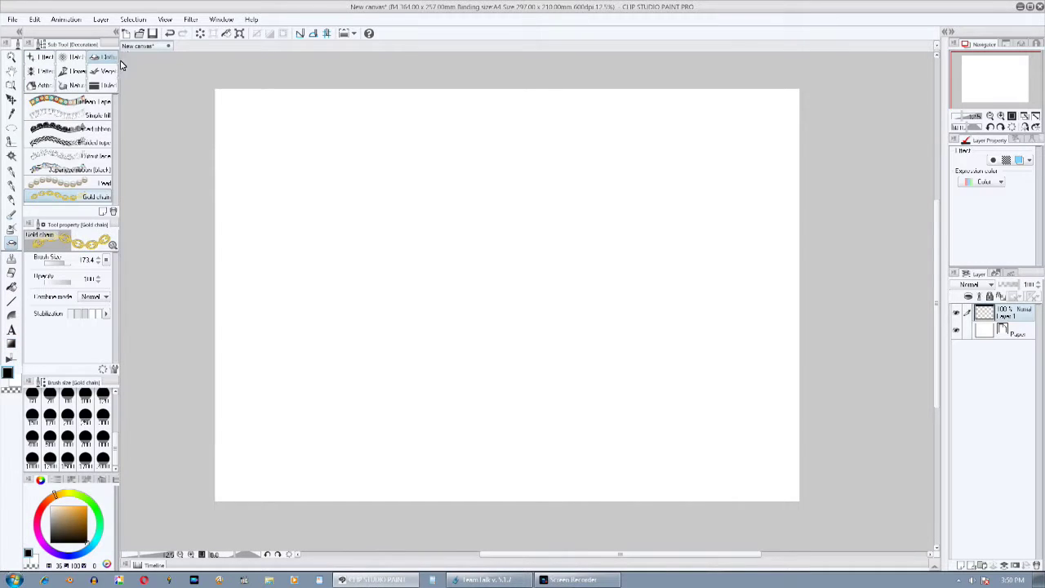
# - Draw a Simple frill decoration stroke across the canvas, then undo it
pyautogui.click(71, 117)
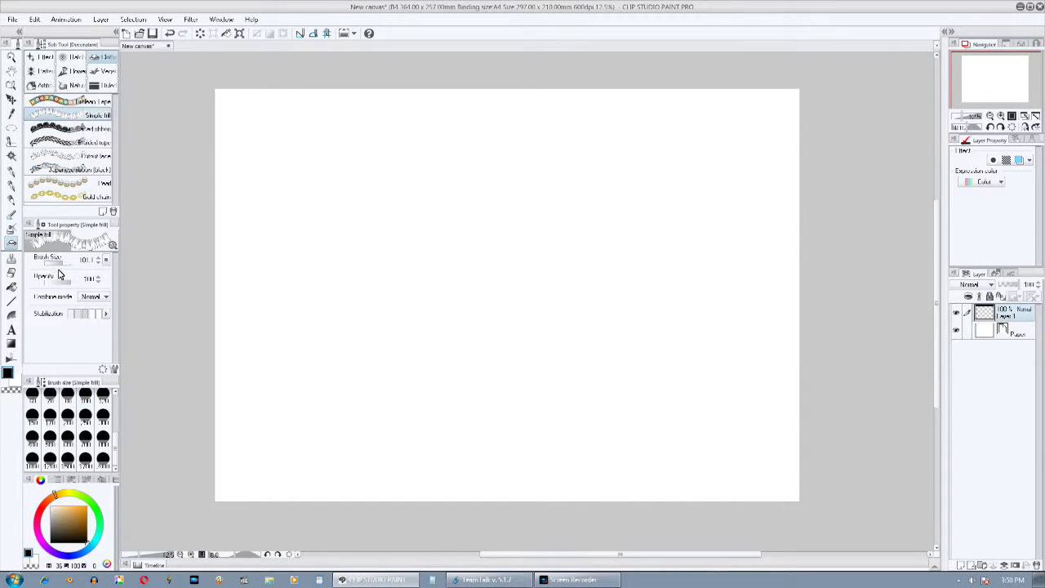
pyautogui.moveTo(247, 254)
pyautogui.mouseDown()
pyautogui.moveTo(557, 250)
pyautogui.moveTo(831, 217)
pyautogui.mouseUp()
pyautogui.hotkey('ctrl', 'z')
# - Spray Cherry petal decorations at size 2000, then undo them
pyautogui.click(76, 71)
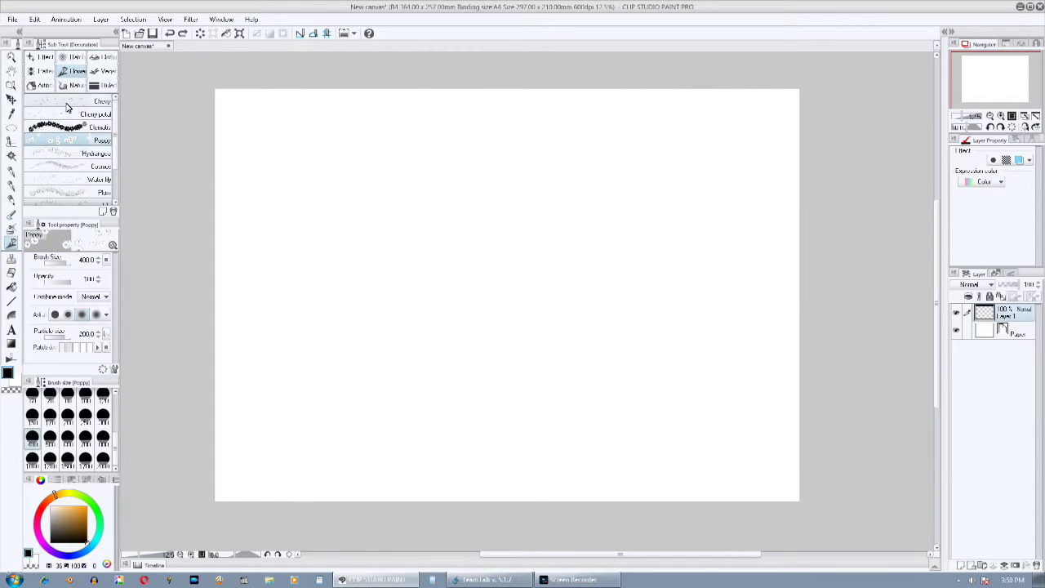
pyautogui.click(82, 115)
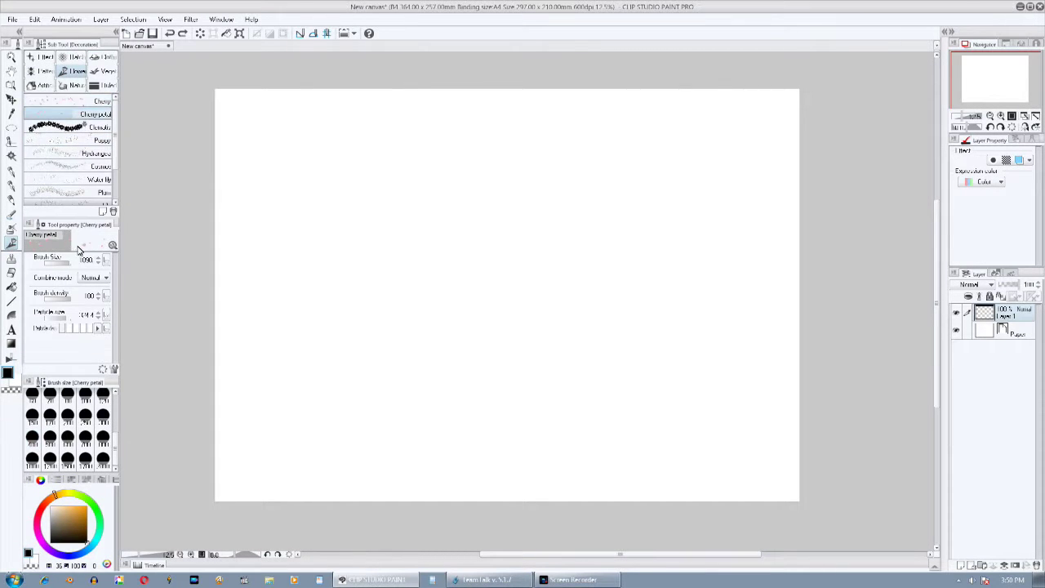
pyautogui.click(103, 458)
pyautogui.moveTo(294, 171)
pyautogui.mouseDown()
pyautogui.moveTo(448, 256)
pyautogui.moveTo(315, 427)
pyautogui.mouseUp()
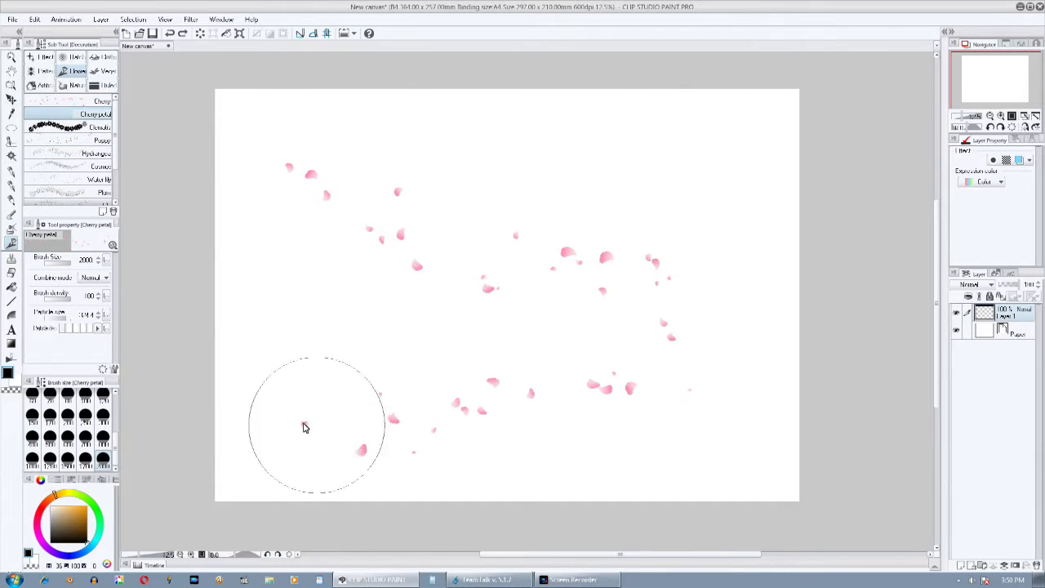
pyautogui.hotkey('ctrl', 'z')
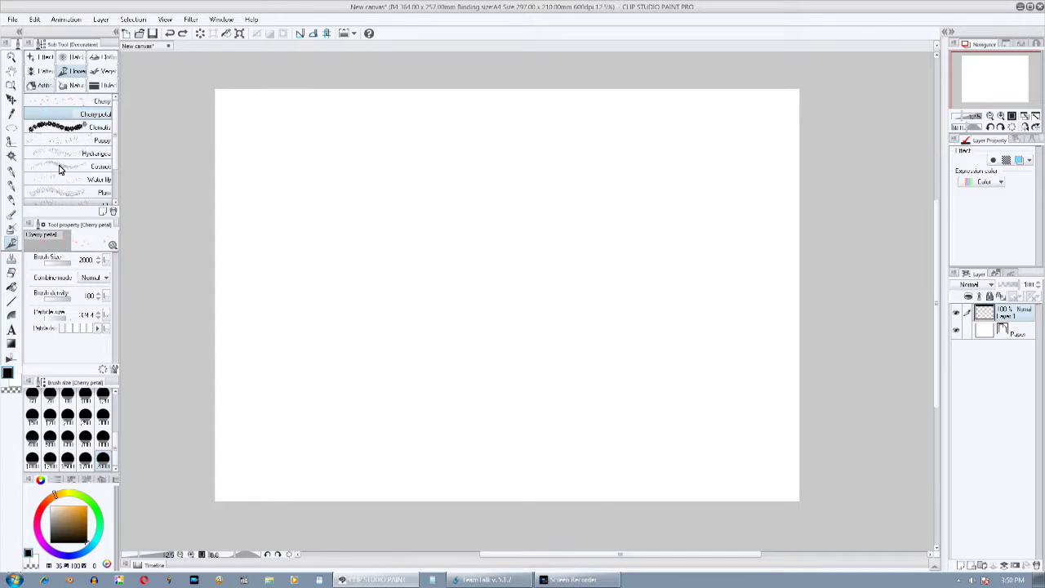
# - Draw two rows of Rubble decoration at size 1335, then undo both strokes
pyautogui.click(43, 85)
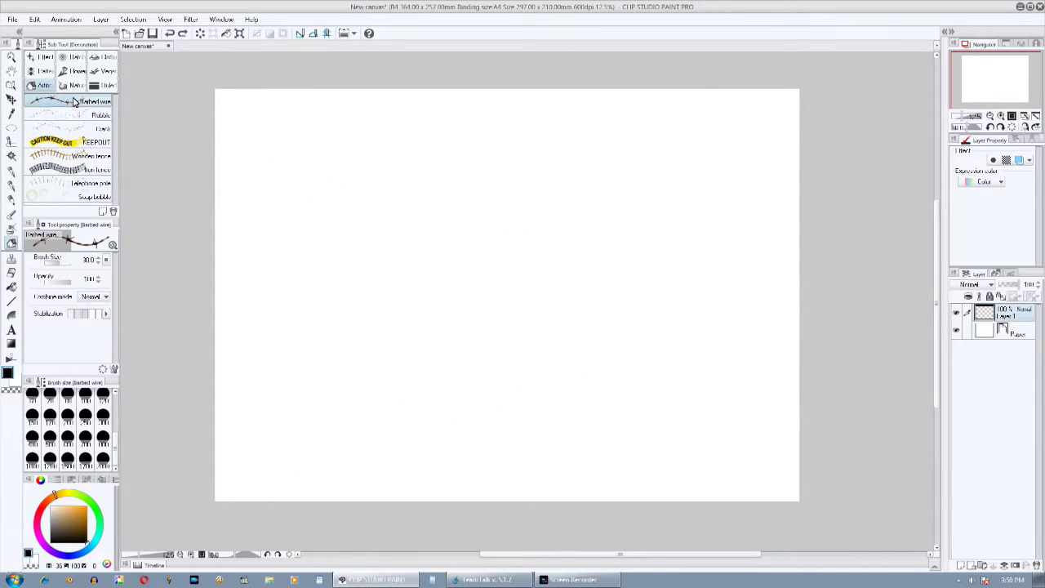
pyautogui.click(98, 116)
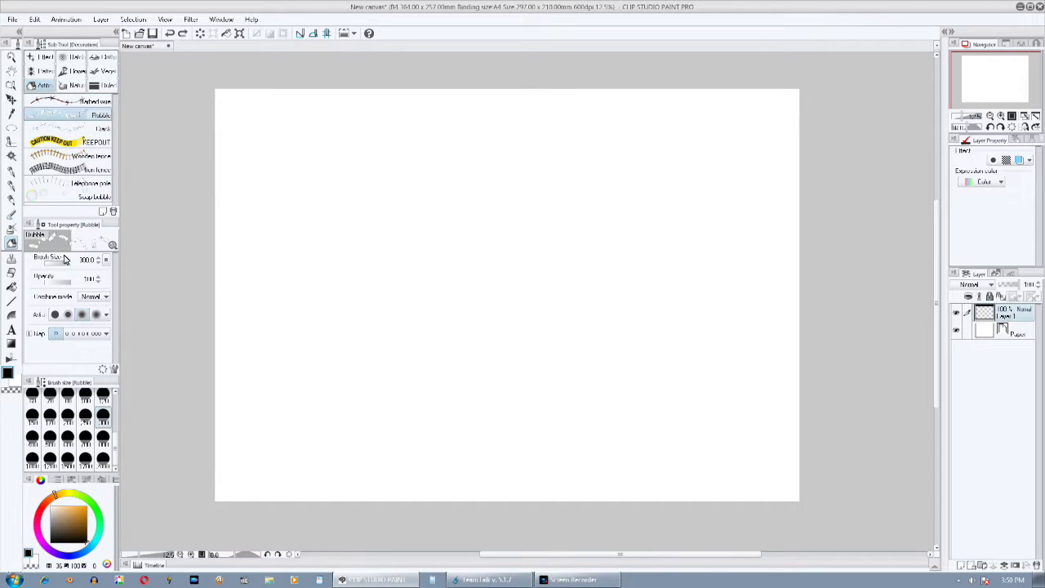
pyautogui.moveTo(74, 261); pyautogui.dragTo(86, 261)
pyautogui.moveTo(297, 361)
pyautogui.mouseDown()
pyautogui.moveTo(493, 400)
pyautogui.moveTo(723, 321)
pyautogui.mouseUp()
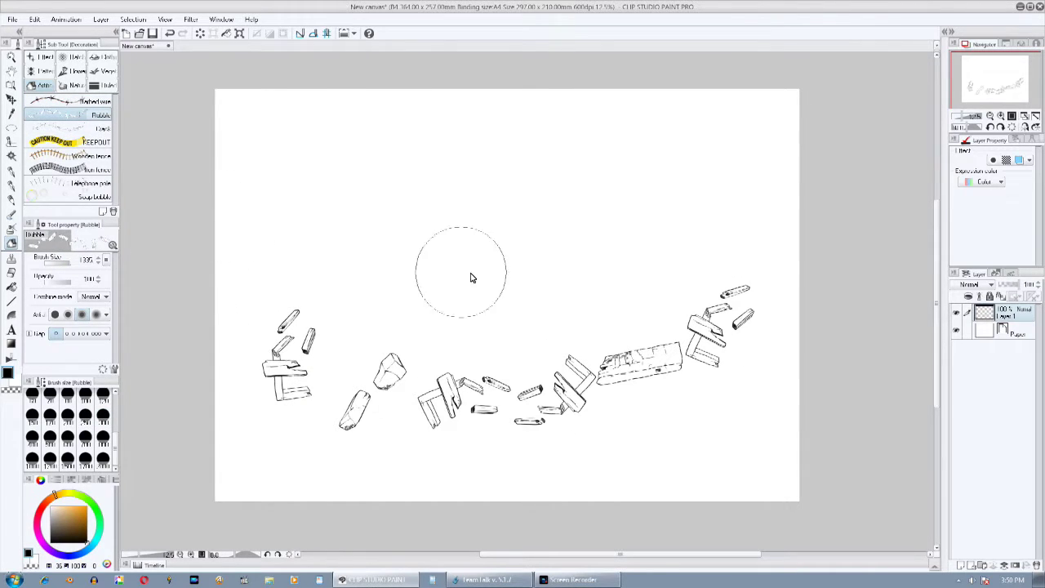
pyautogui.moveTo(441, 257); pyautogui.dragTo(650, 265)
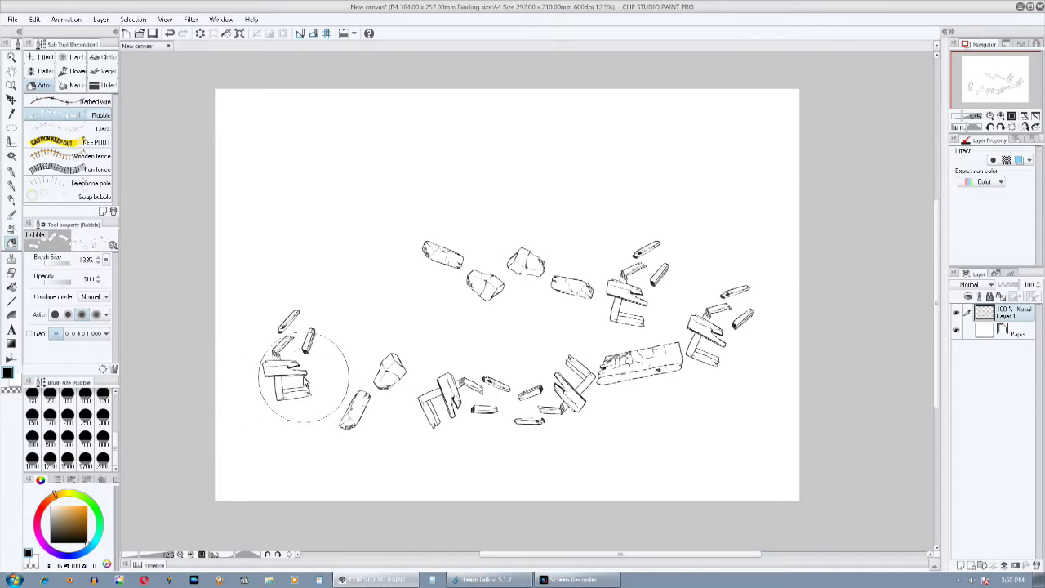
pyautogui.hotkey('ctrl', 'z')
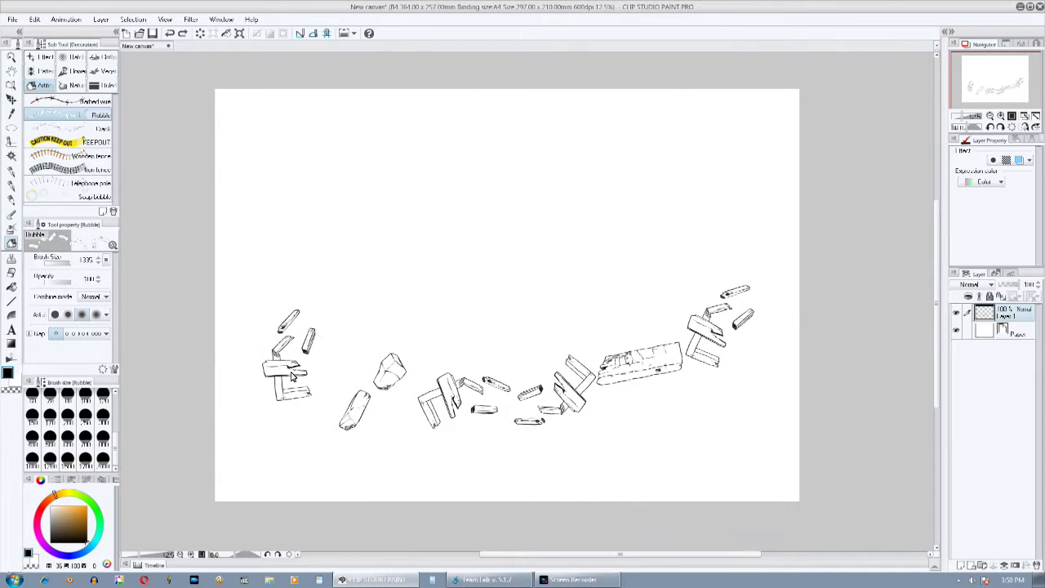
pyautogui.hotkey('ctrl', 'z')
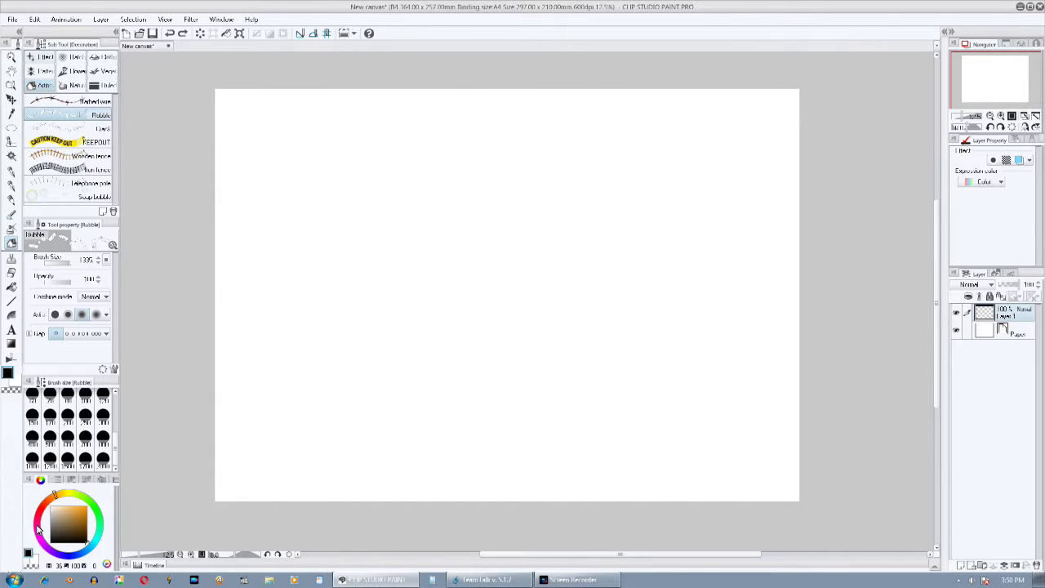
# - Pick the pink Star A effect brush, draw two star strokes, then delete them from the layer
pyautogui.click(40, 56)
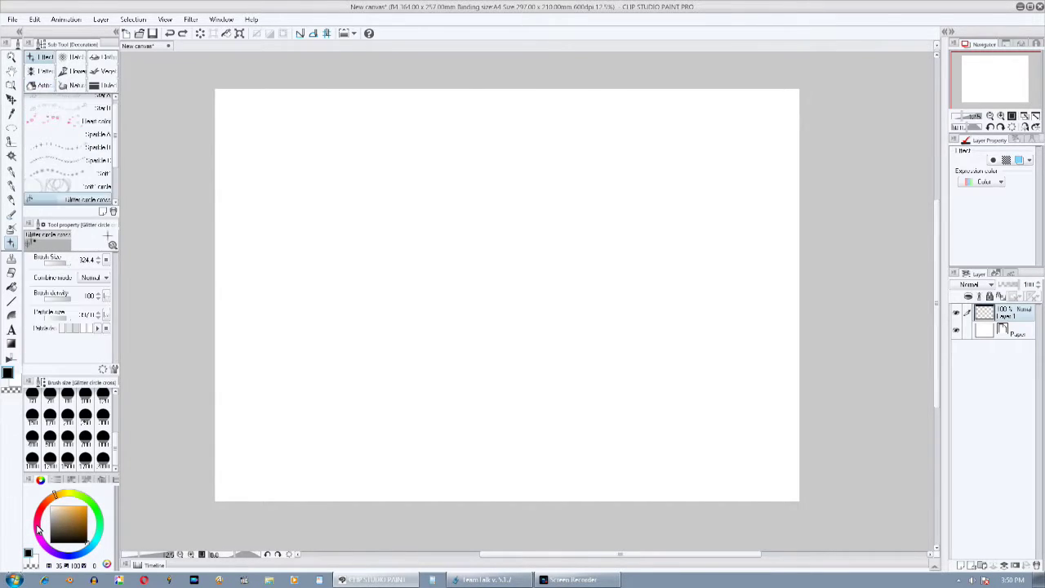
pyautogui.scroll(2, 49, 123)
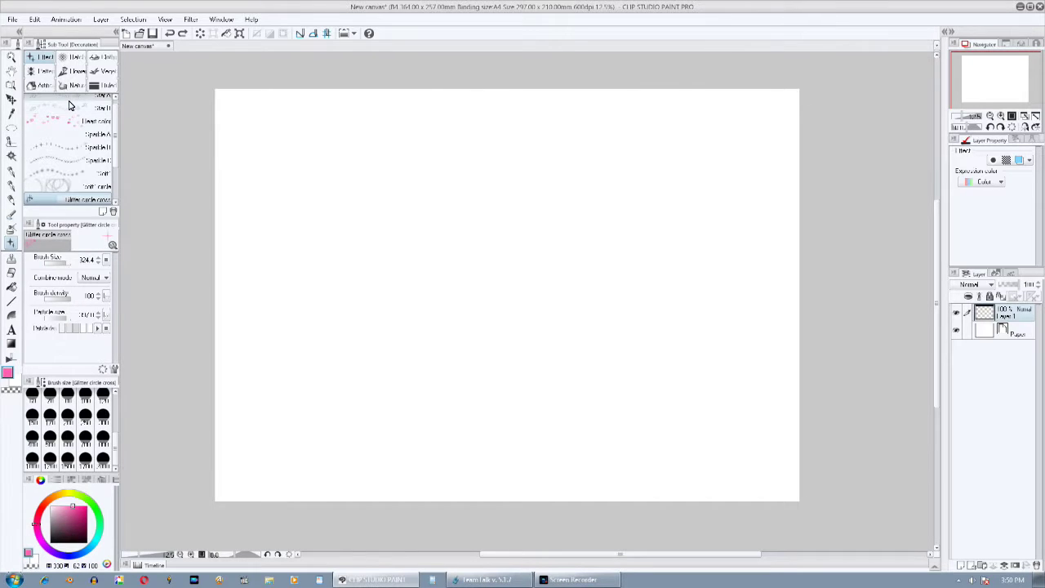
pyautogui.click(70, 100)
pyautogui.moveTo(437, 183); pyautogui.dragTo(682, 315)
pyautogui.moveTo(513, 404); pyautogui.dragTo(306, 339)
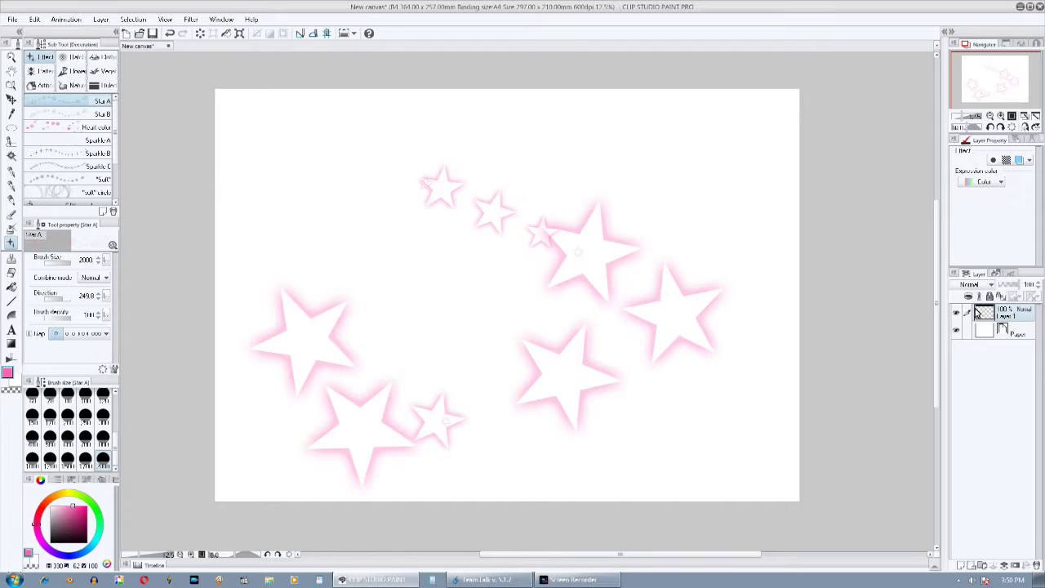
pyautogui.press('Delete')
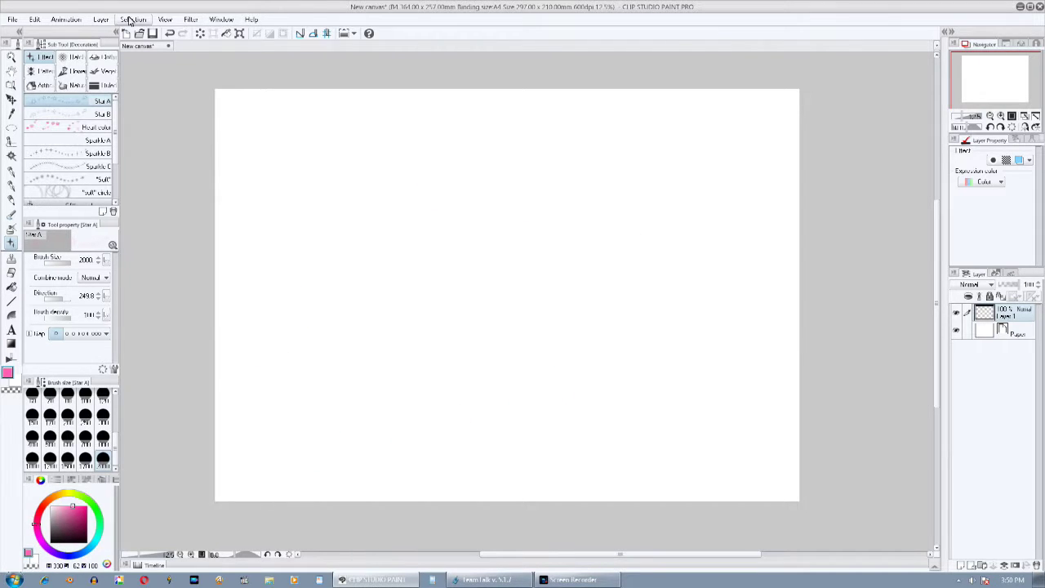
pyautogui.click(159, 20)
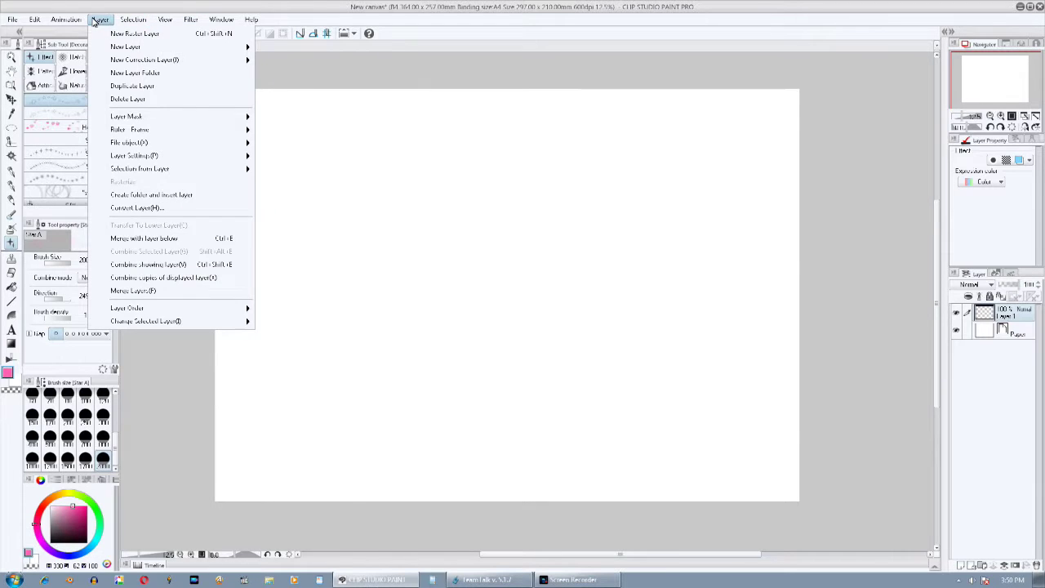
pyautogui.moveTo(224, 21)
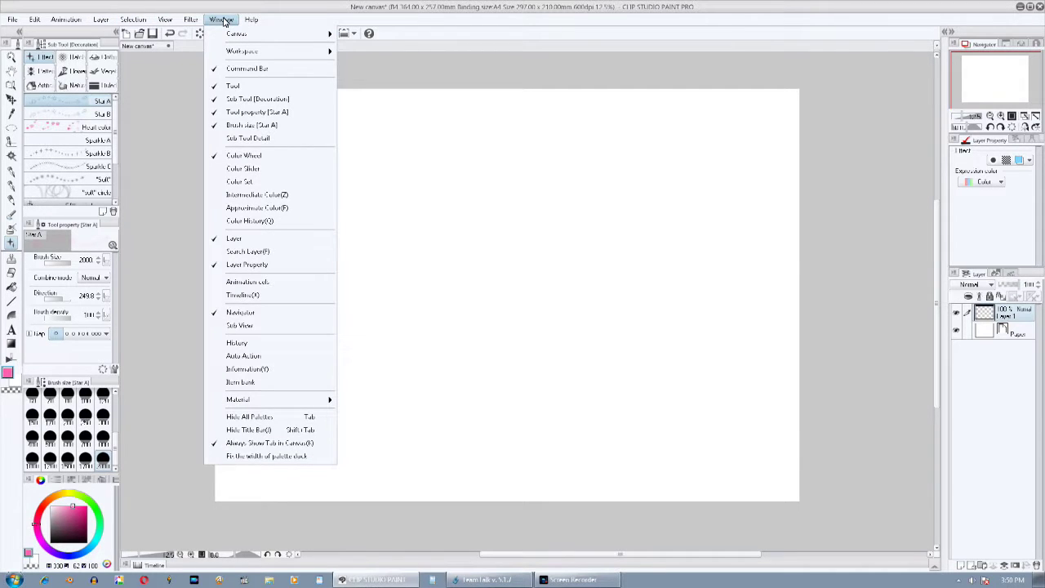
pyautogui.click(520, 35)
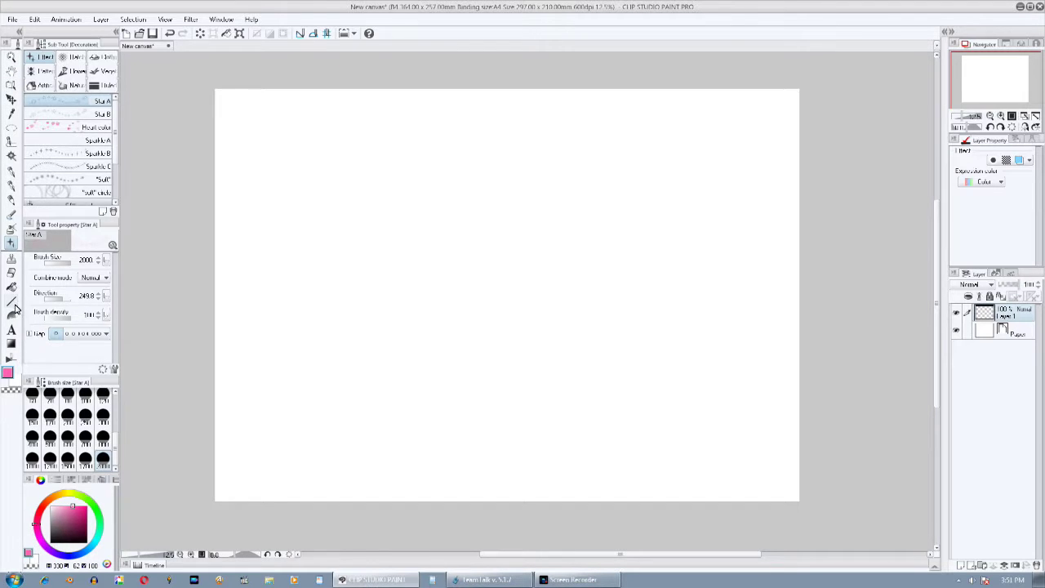
# - Try the Text and Move layer tools, then expand the Material palette on All materials
pyautogui.click(11, 331)
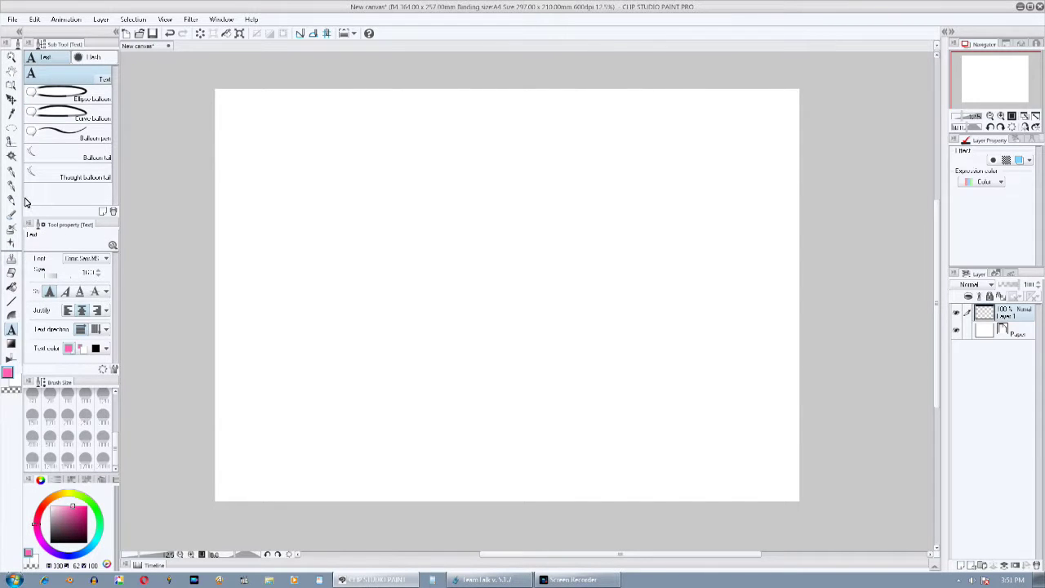
pyautogui.click(12, 99)
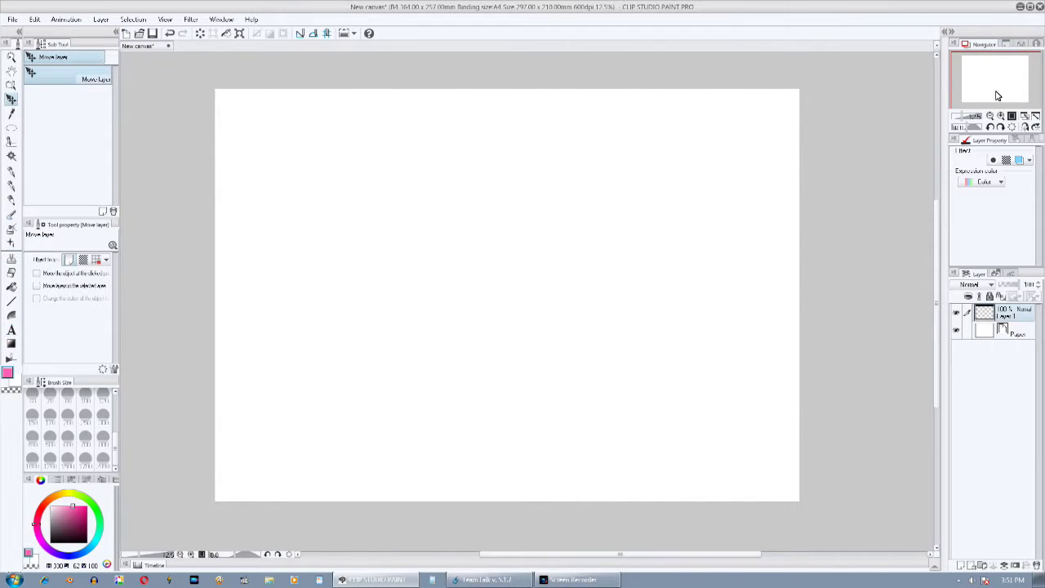
pyautogui.click(944, 32)
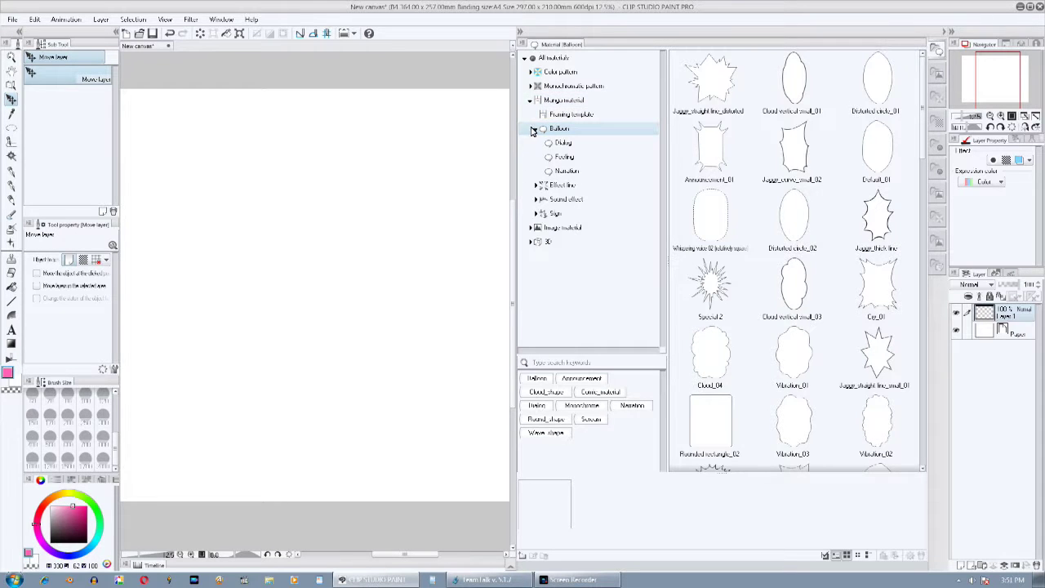
pyautogui.click(536, 129)
# - Browse the Manga and all-materials folders, then list the Color pattern materials
pyautogui.click(555, 100)
pyautogui.click(545, 58)
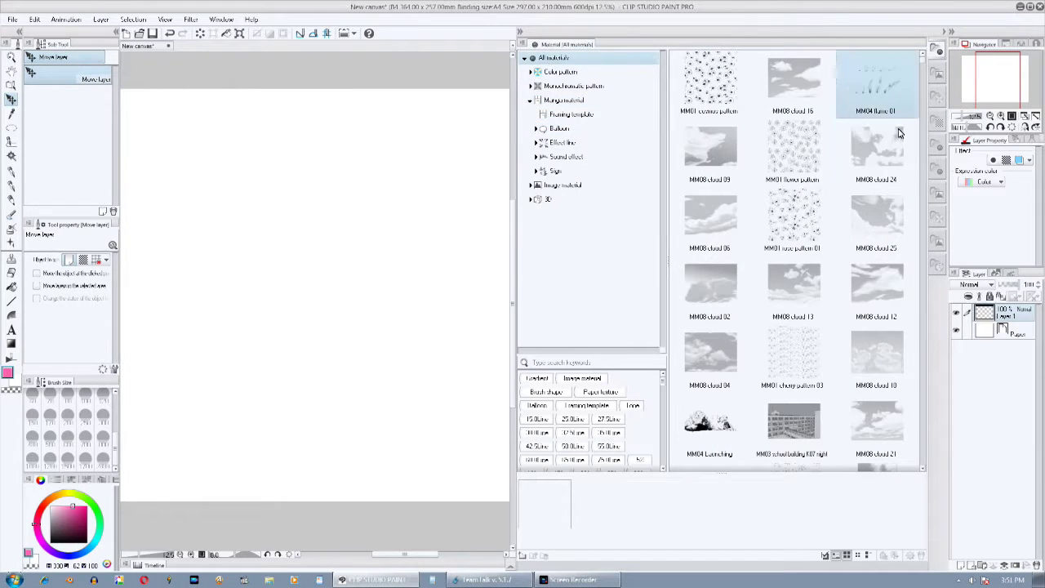
pyautogui.moveTo(924, 83); pyautogui.dragTo(924, 61)
pyautogui.click(561, 72)
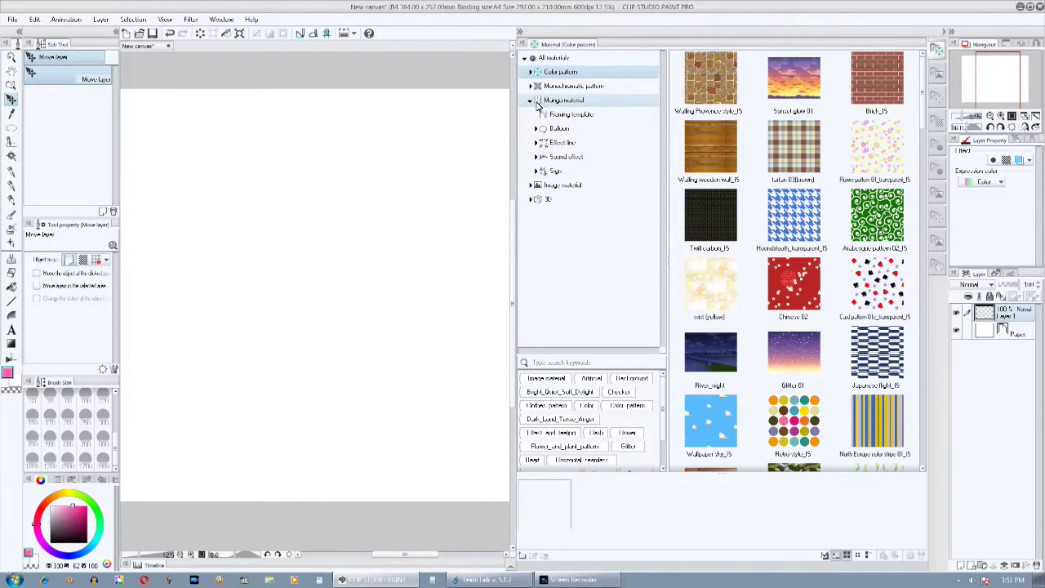
pyautogui.click(531, 100)
pyautogui.scroll(-10, 817, 311)
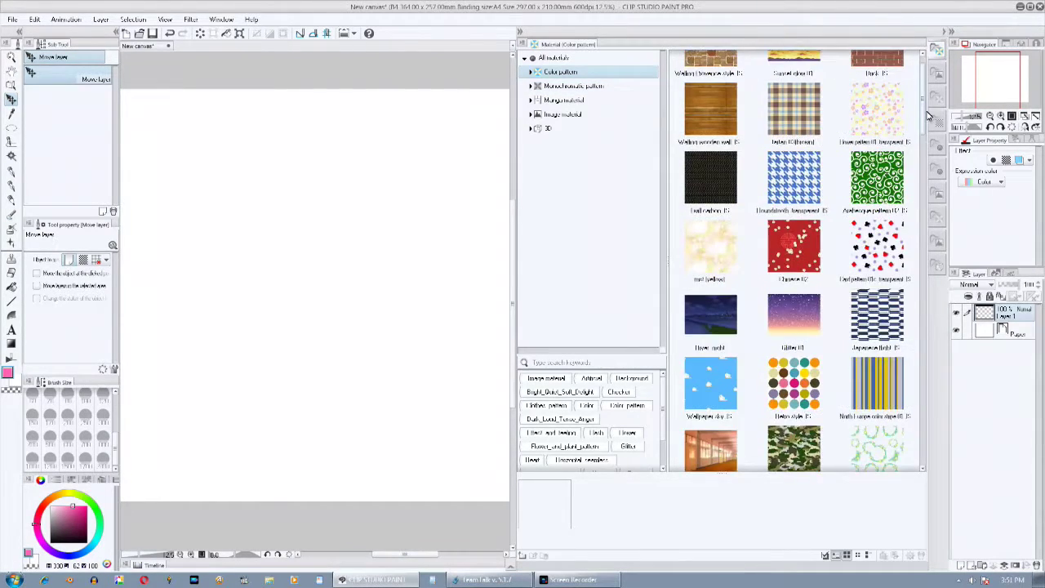
# - Drag Sunset glow 01 onto the canvas, then delete its layer
pyautogui.moveTo(794, 81); pyautogui.dragTo(1006, 321)
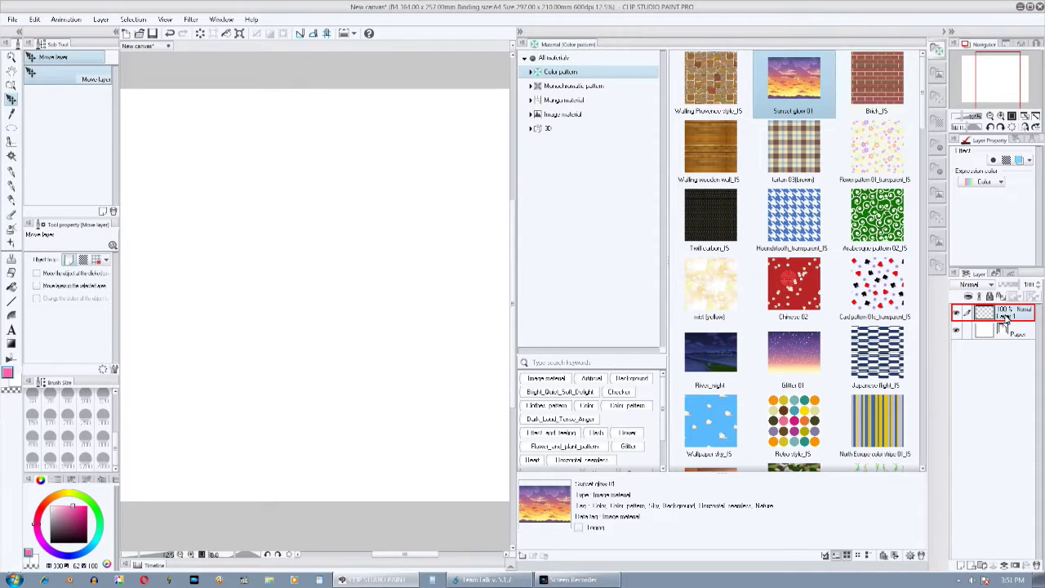
pyautogui.moveTo(226, 344); pyautogui.dragTo(295, 296)
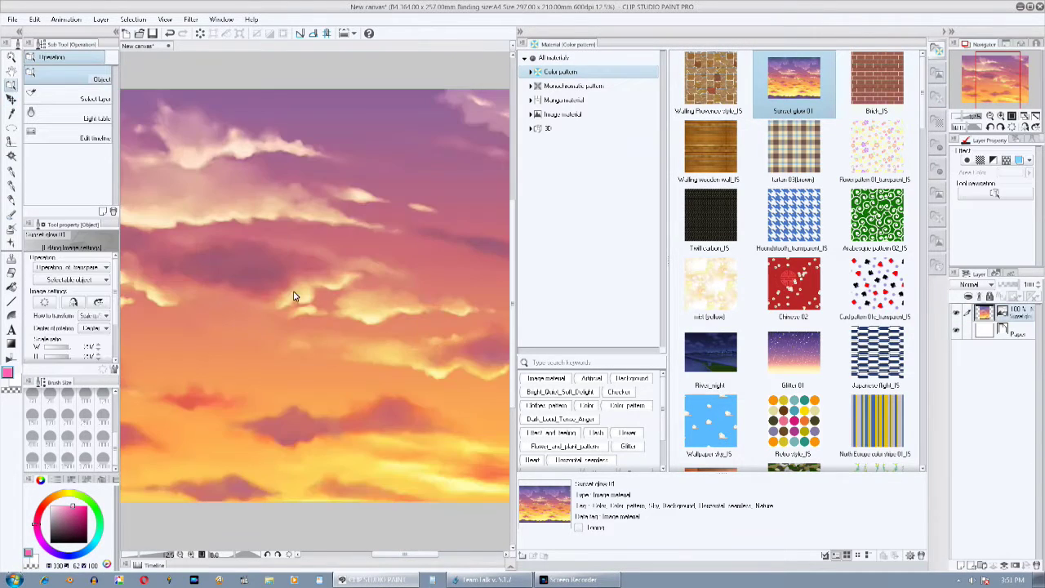
pyautogui.rightClick(1019, 311)
pyautogui.click(947, 103)
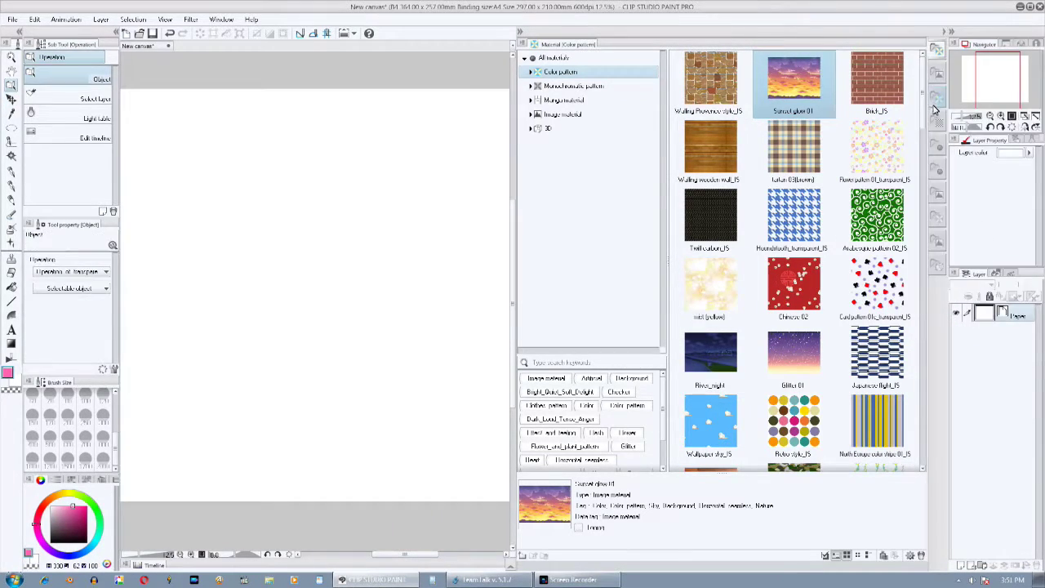
pyautogui.rightClick(1035, 331)
# - Add a new raster layer and show the Monochromatic pattern Basic monochrome tones
pyautogui.click(939, 40)
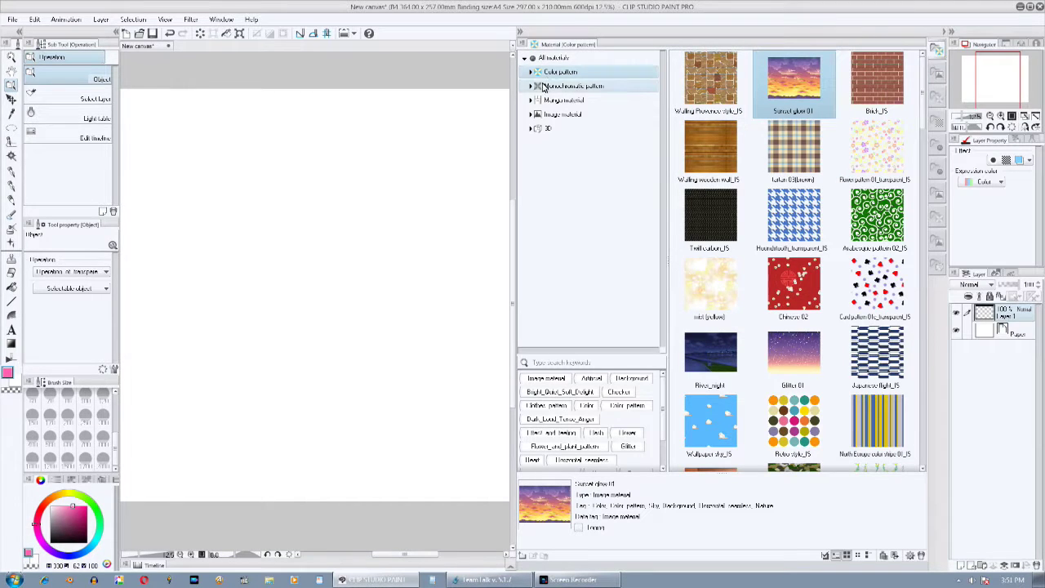
pyautogui.click(564, 86)
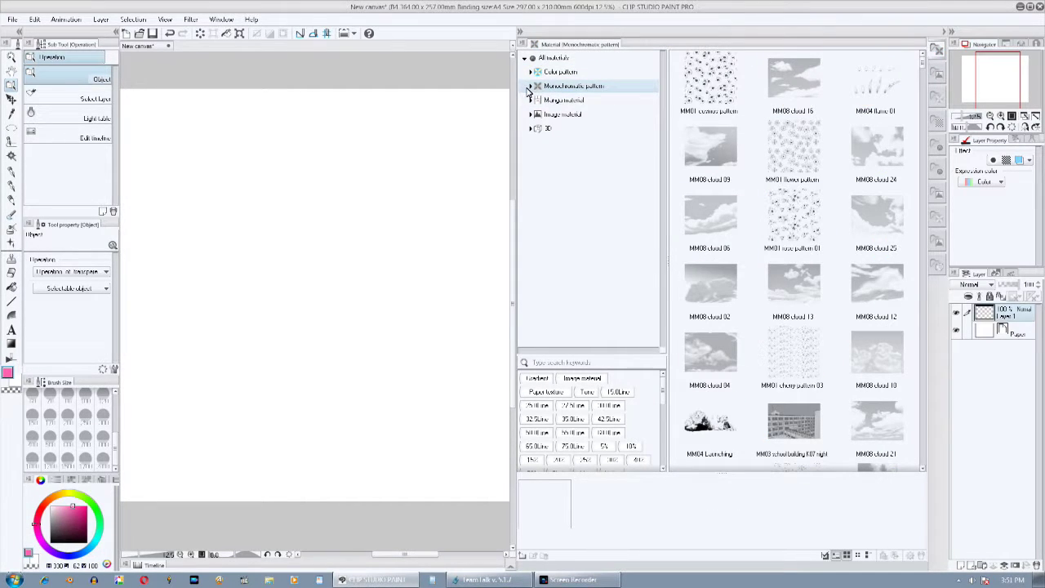
pyautogui.click(530, 86)
pyautogui.click(557, 100)
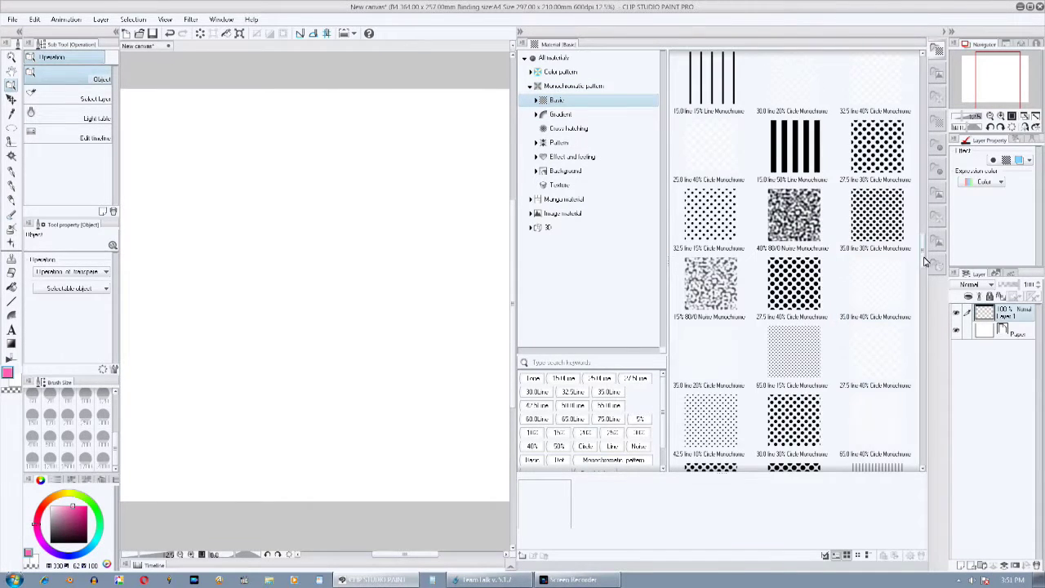
# - Browse Cross hatching and Gradient materials, then open Pattern > Background to list the clouds
pyautogui.moveTo(925, 261); pyautogui.dragTo(930, 399)
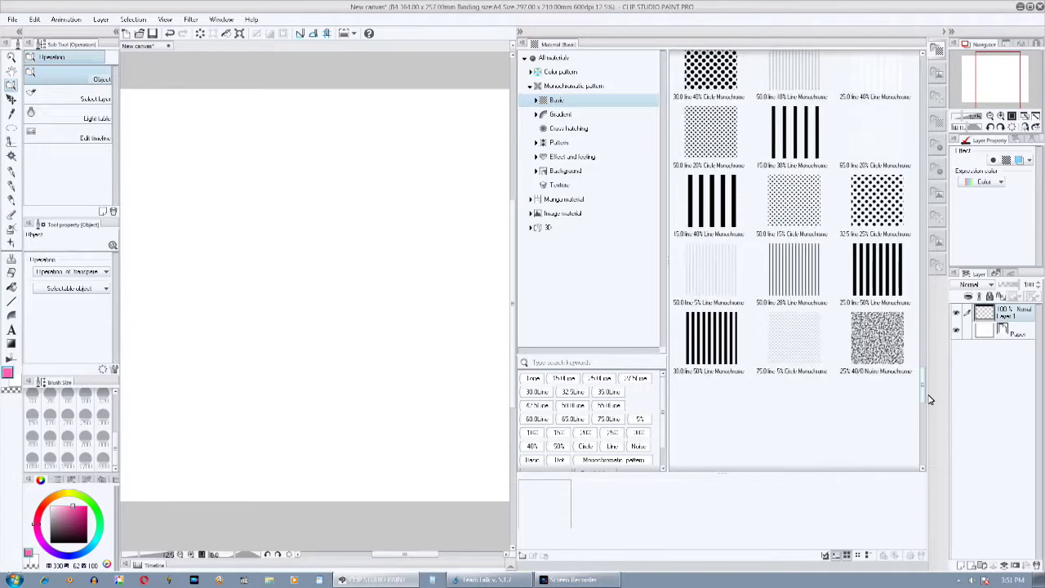
pyautogui.click(590, 131)
pyautogui.click(558, 115)
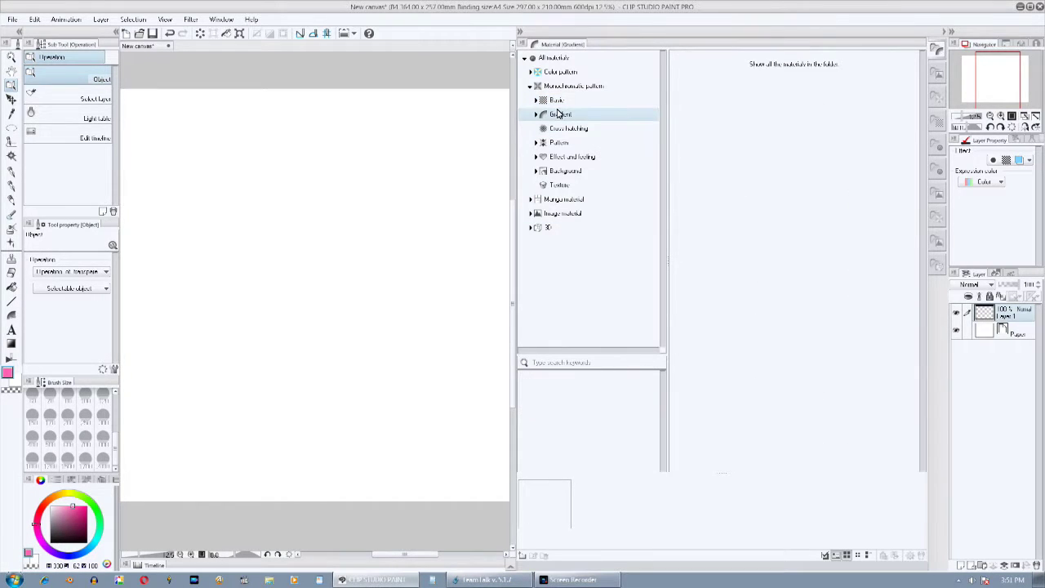
pyautogui.click(567, 129)
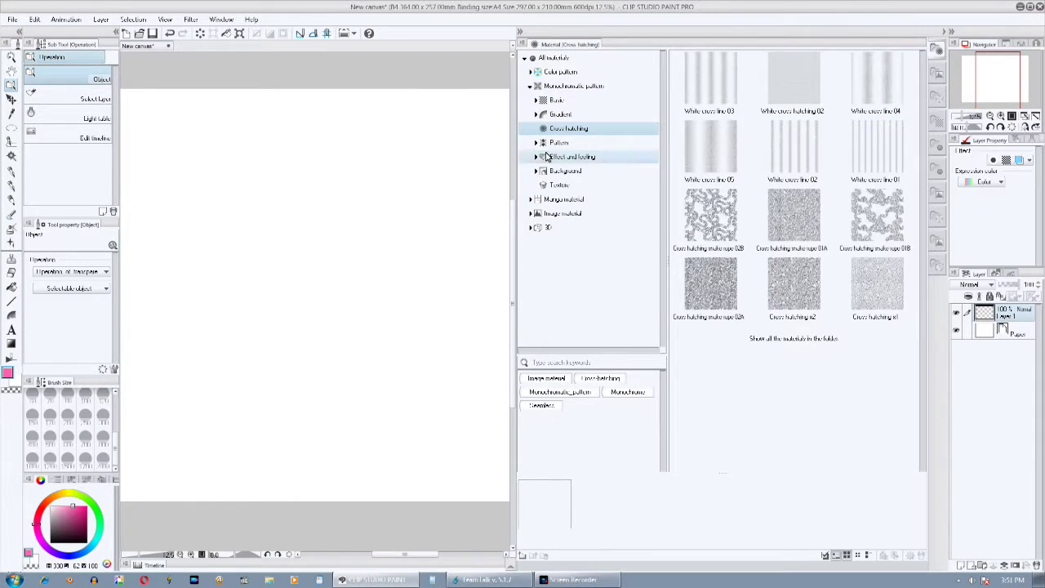
pyautogui.click(547, 144)
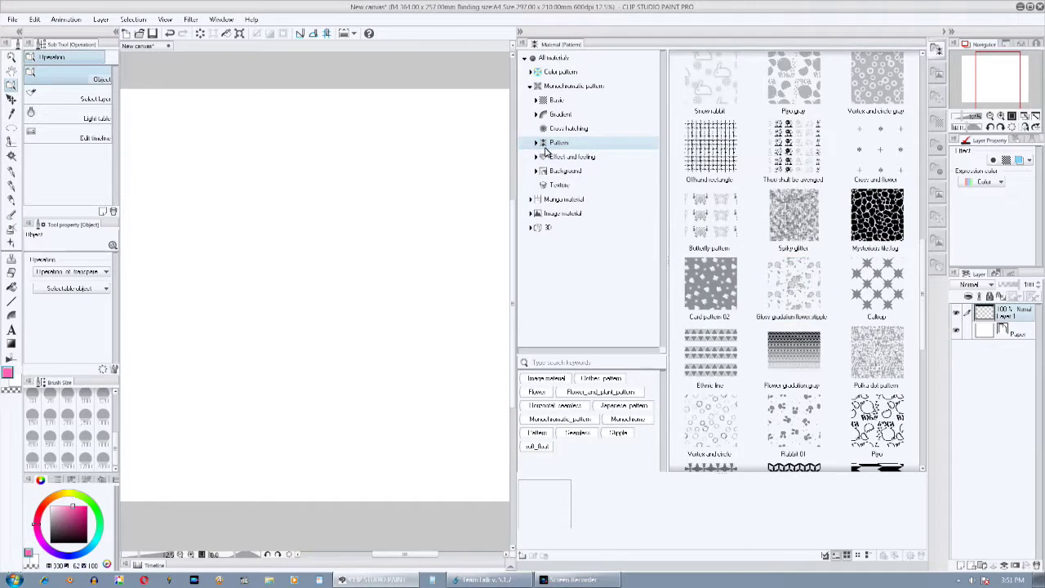
pyautogui.click(564, 156)
pyautogui.click(565, 170)
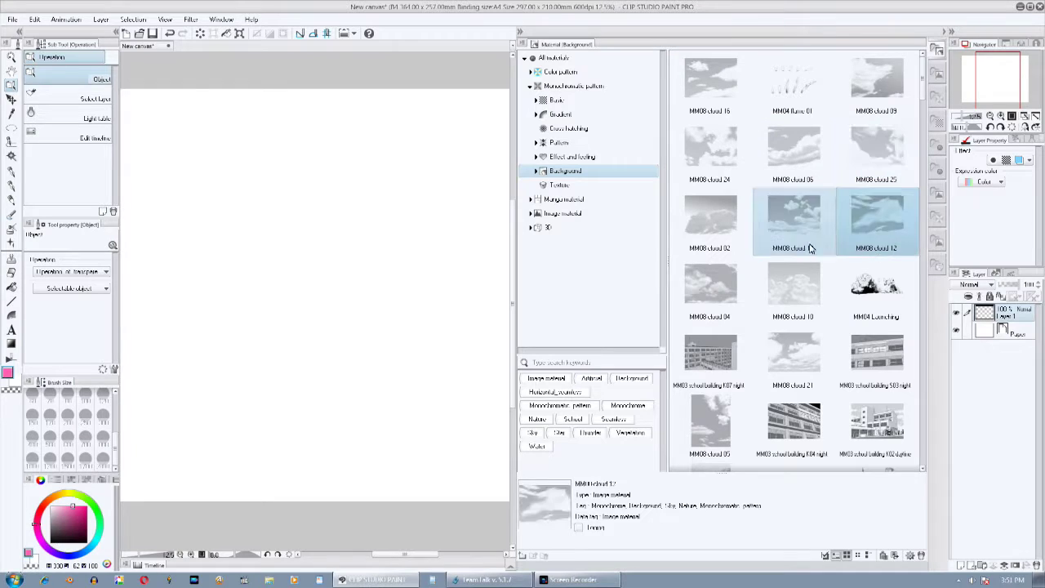
pyautogui.moveTo(789, 292); pyautogui.dragTo(1027, 313)
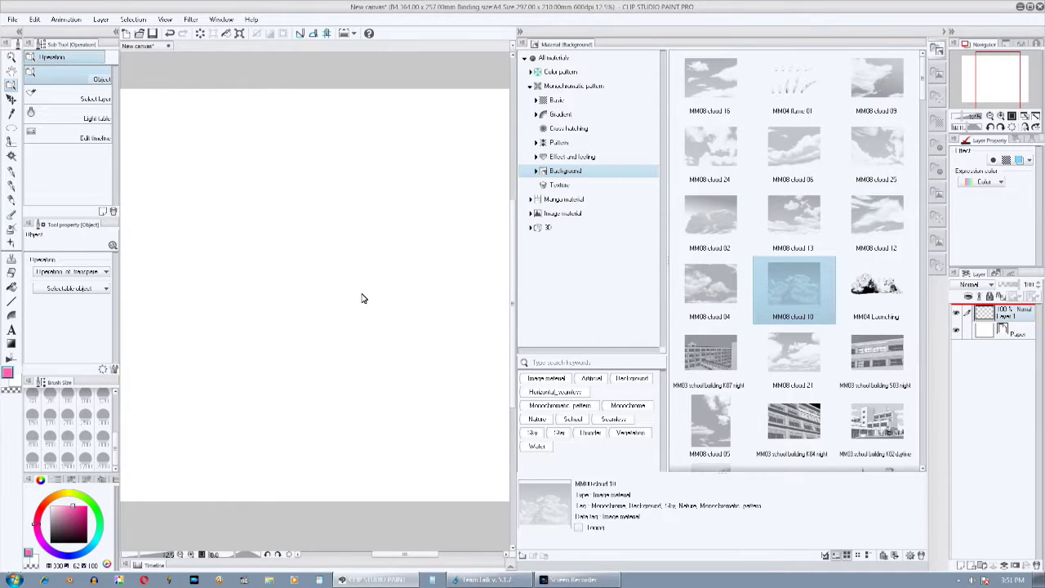
pyautogui.moveTo(362, 297); pyautogui.dragTo(363, 297)
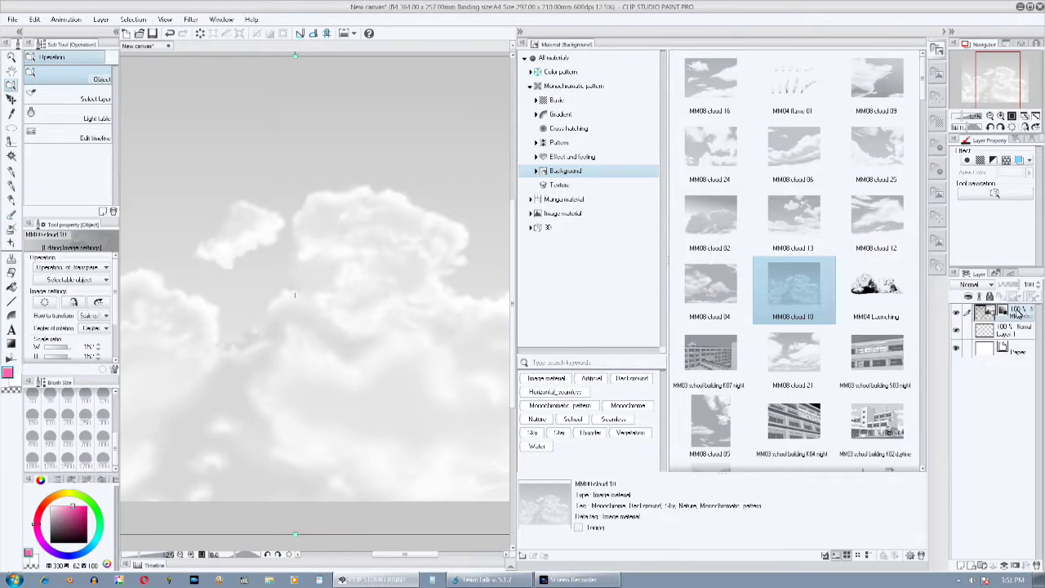
pyautogui.rightClick(1020, 314)
pyautogui.click(941, 104)
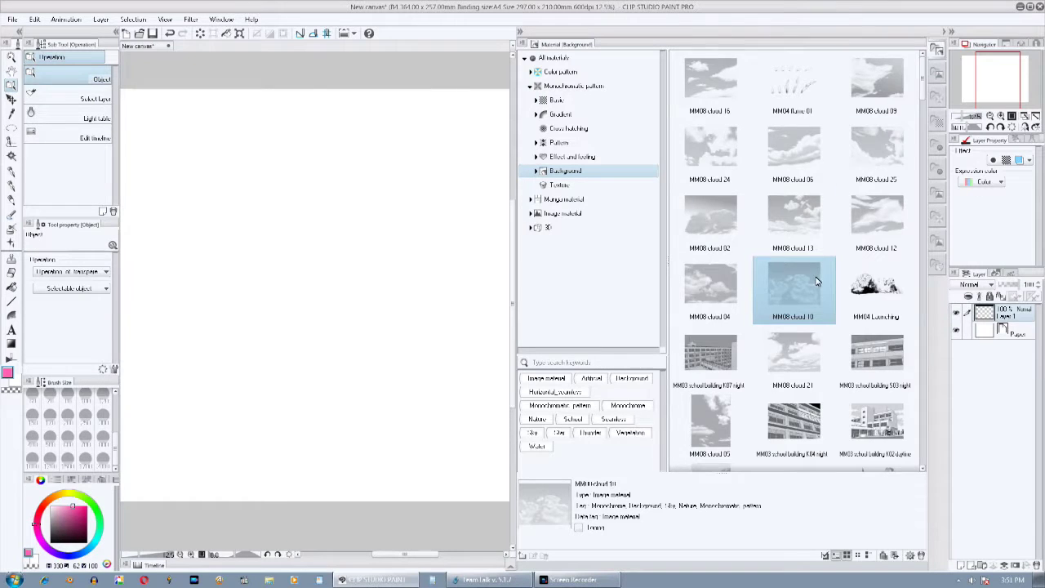
pyautogui.scroll(-4, 815, 282)
pyautogui.scroll(-2, 815, 282)
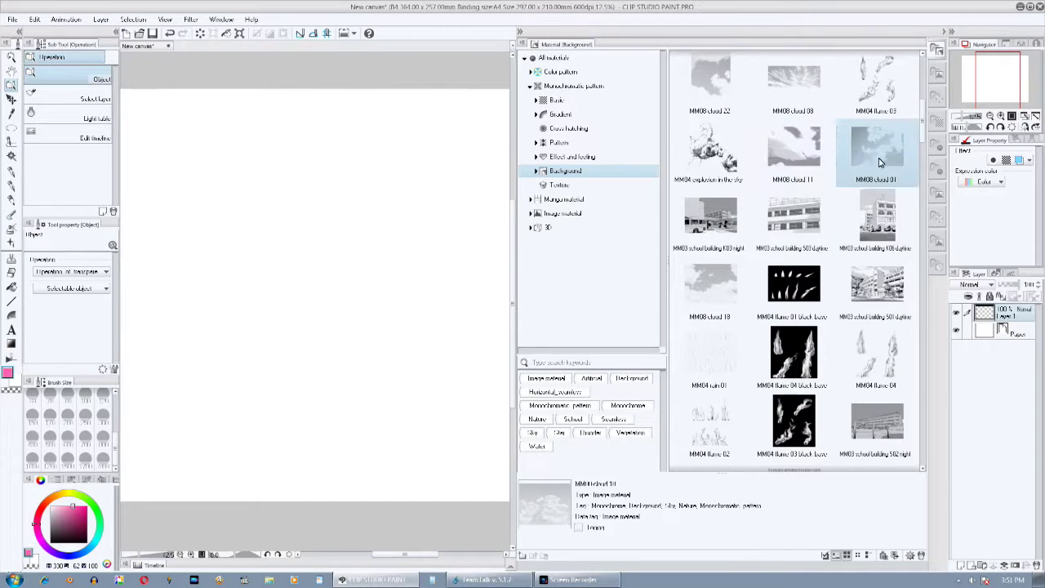
pyautogui.moveTo(923, 132); pyautogui.dragTo(928, 158)
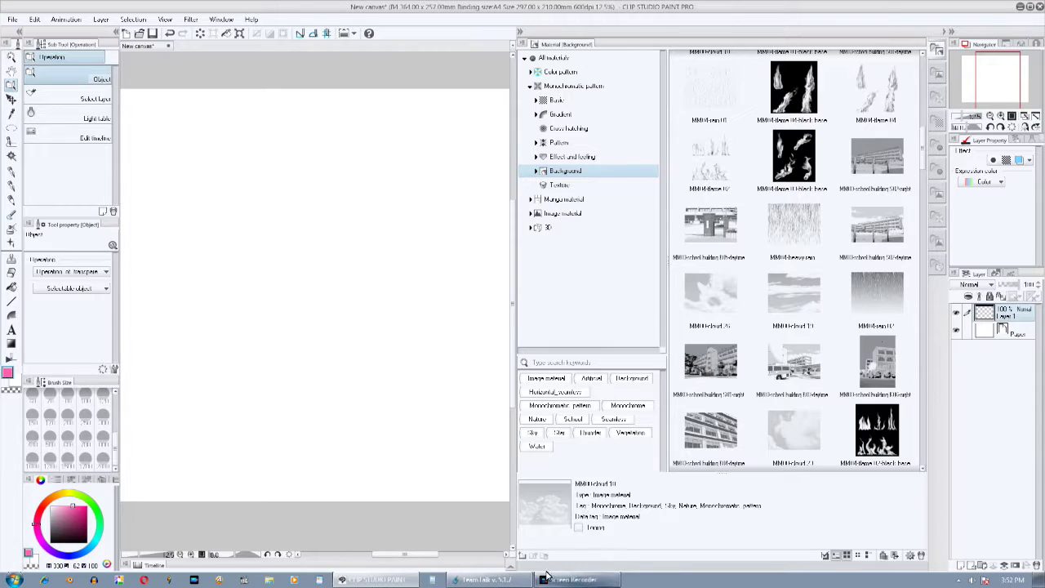
pyautogui.click(572, 579)
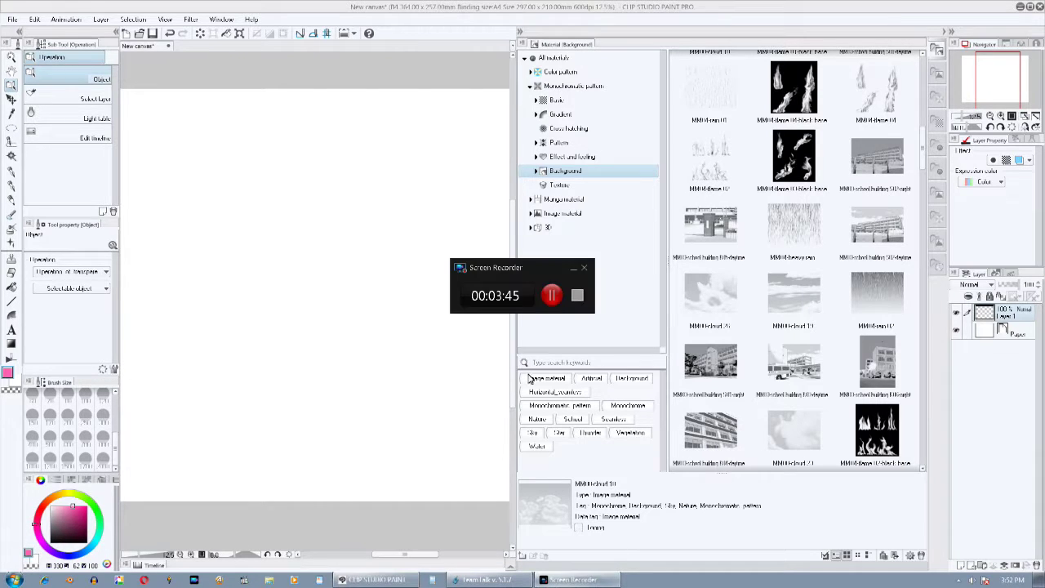
pyautogui.click(552, 292)
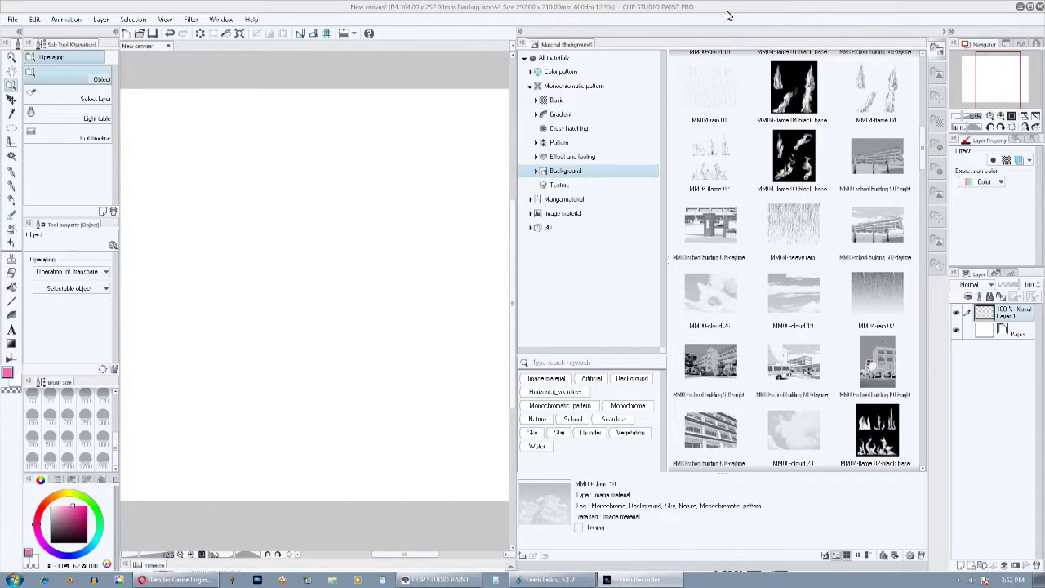
pyautogui.scroll(-2, 727, 300)
pyautogui.moveTo(712, 229); pyautogui.dragTo(1002, 314)
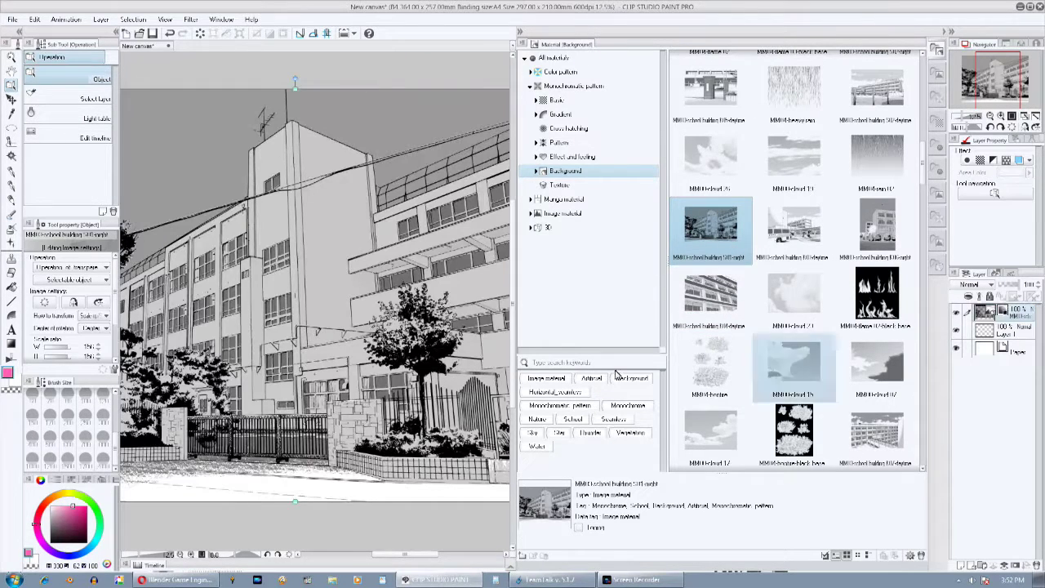
pyautogui.click(520, 41)
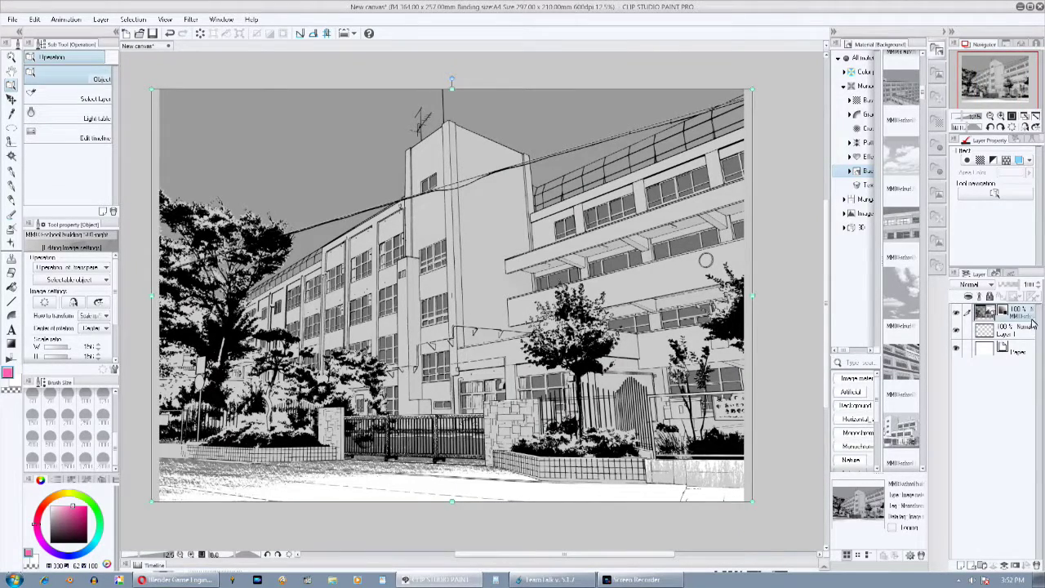
pyautogui.rightClick(1033, 324)
pyautogui.click(930, 103)
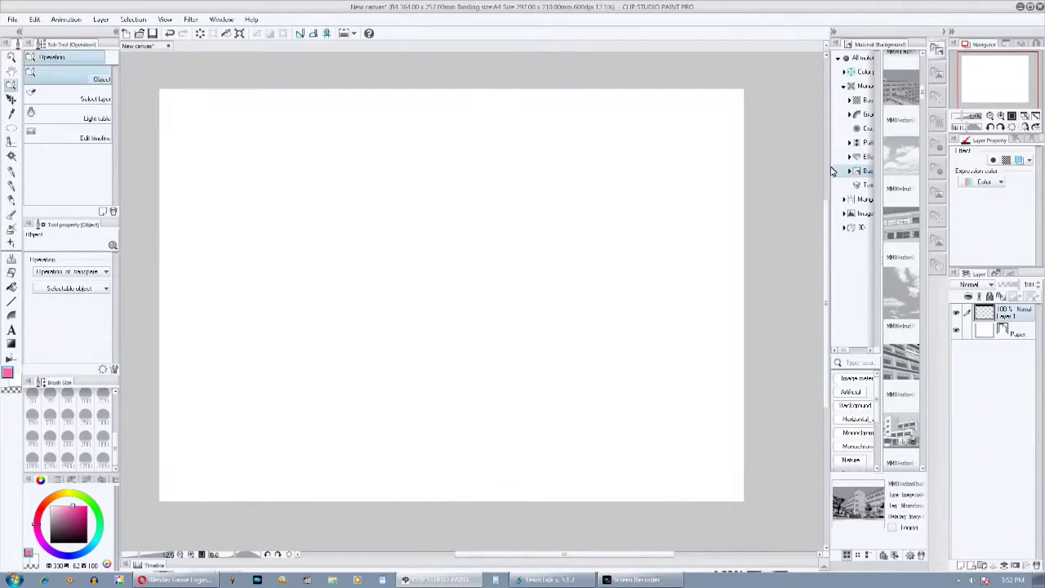
pyautogui.moveTo(831, 169); pyautogui.dragTo(541, 171)
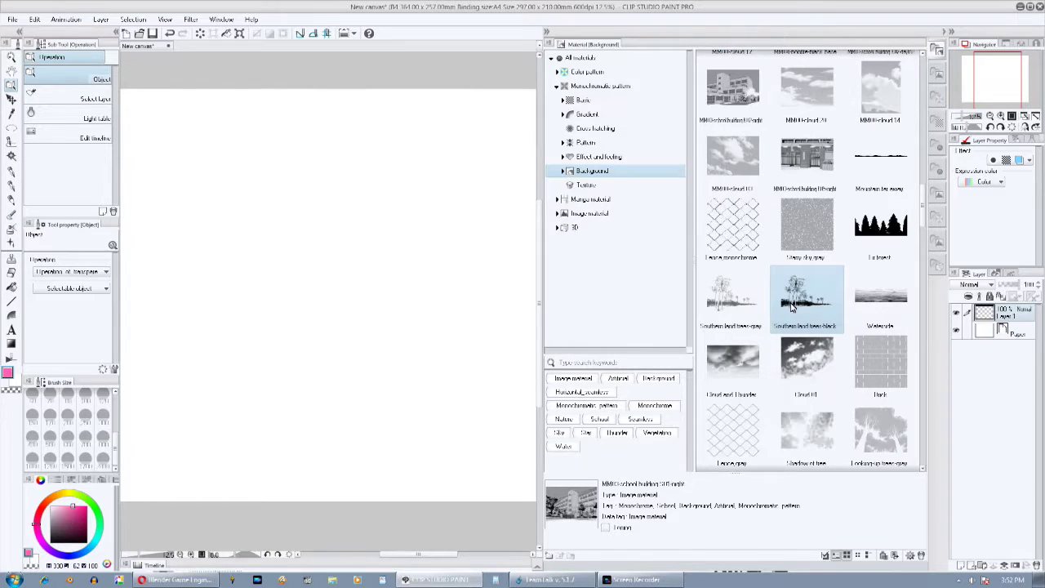
pyautogui.scroll(-5, 784, 326)
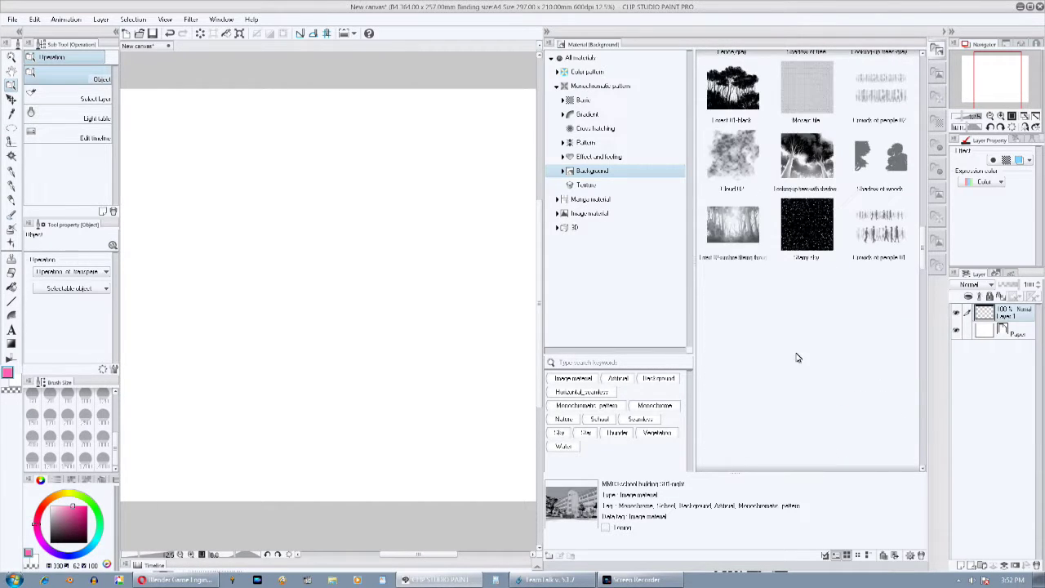
pyautogui.moveTo(807, 160); pyautogui.dragTo(1010, 309)
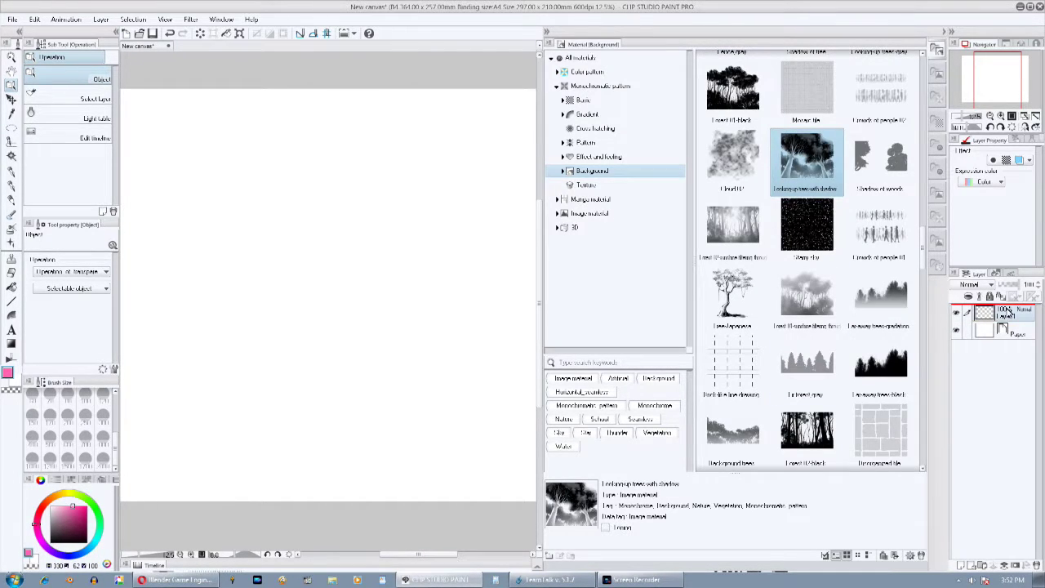
pyautogui.moveTo(551, 94); pyautogui.dragTo(900, 106)
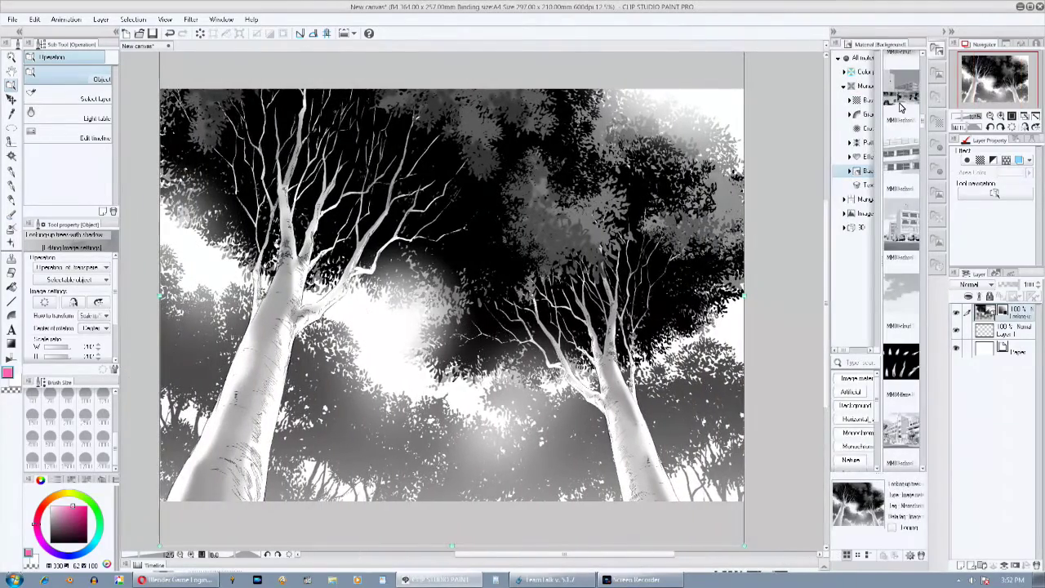
pyautogui.moveTo(369, 98); pyautogui.dragTo(369, 163)
pyautogui.rightClick(992, 311)
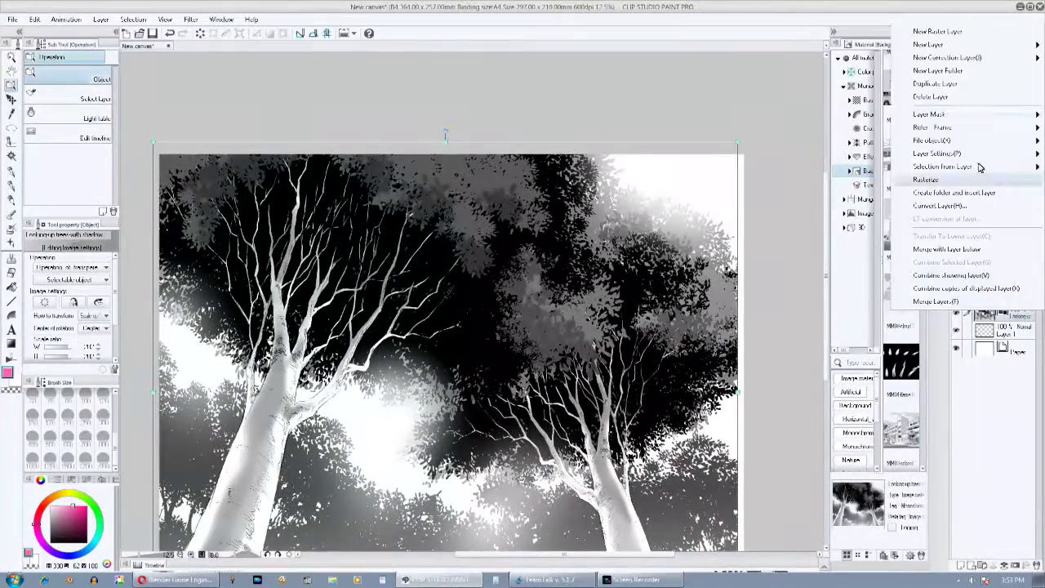
pyautogui.click(878, 96)
pyautogui.moveTo(832, 137)
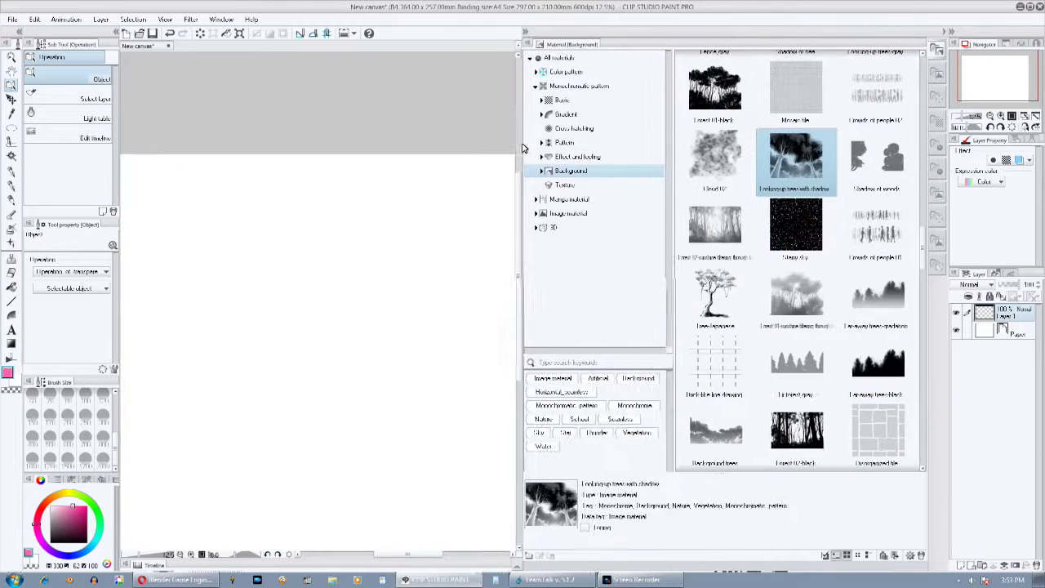
pyautogui.click(565, 199)
# - Expand Manga material, browse Sound effect and Balloon materials, and select Distorted circle_02
pyautogui.click(535, 86)
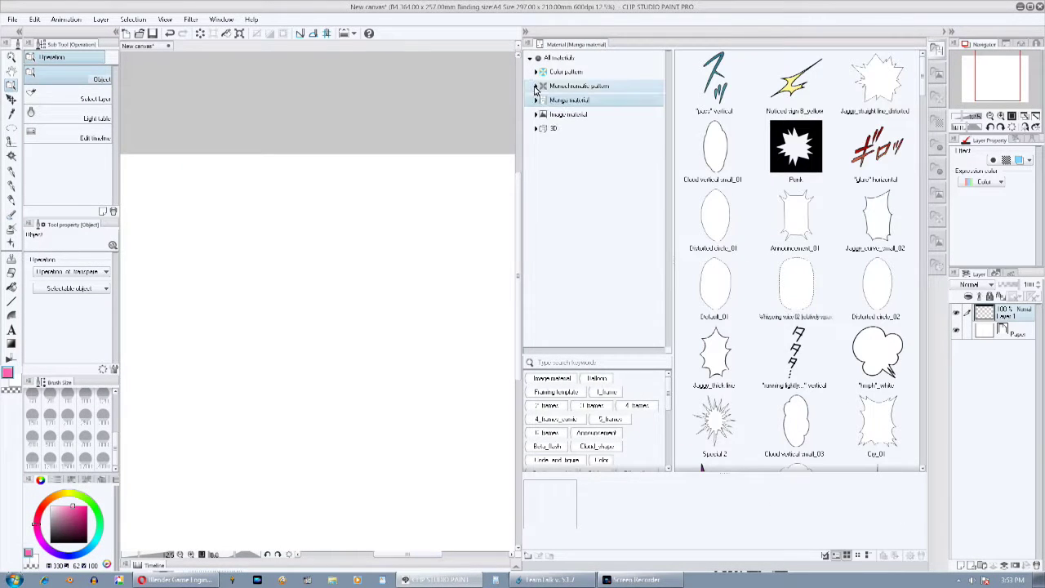
pyautogui.click(536, 100)
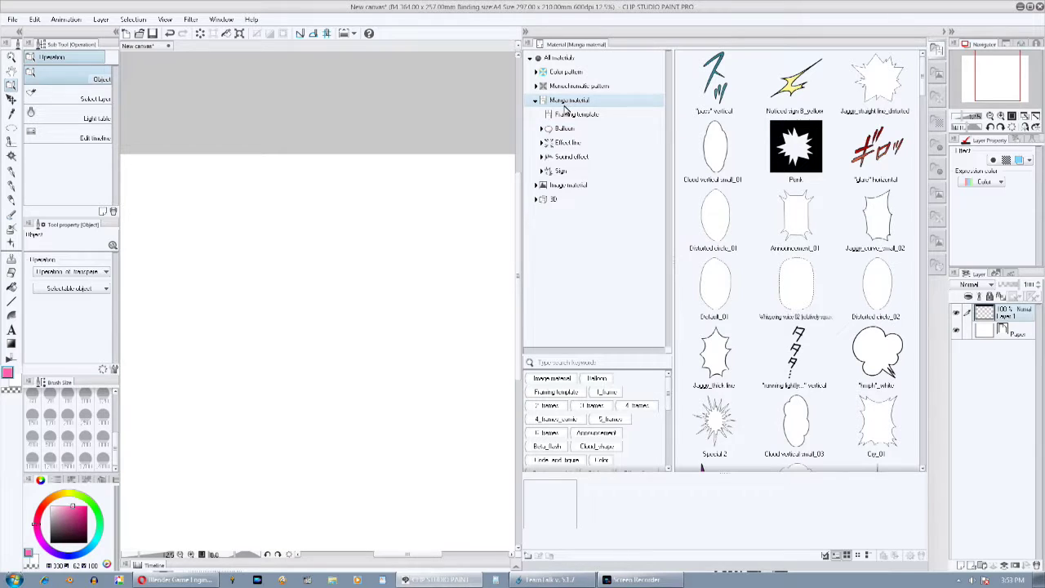
pyautogui.click(562, 156)
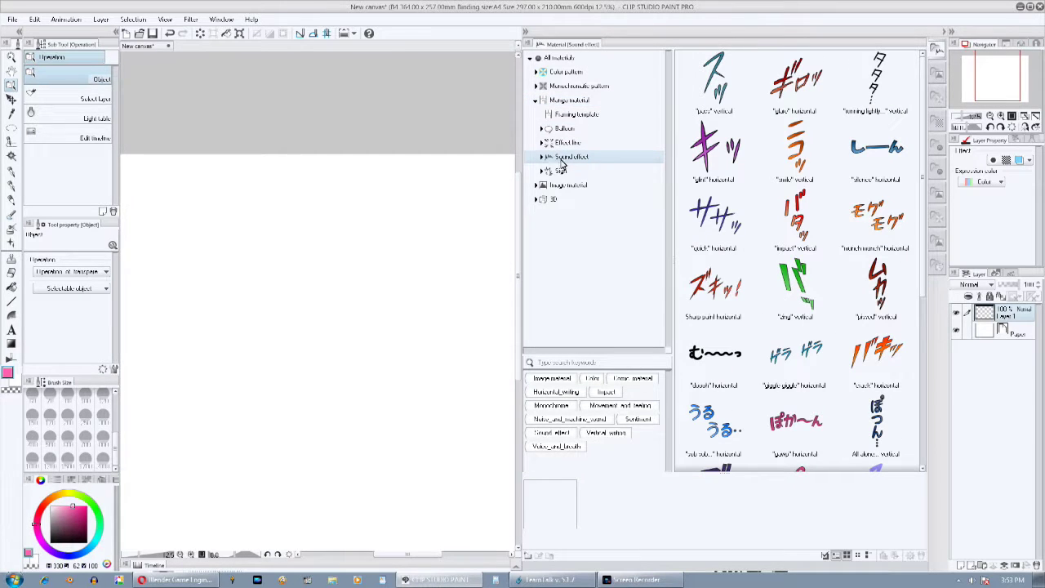
pyautogui.moveTo(926, 147); pyautogui.dragTo(932, 341)
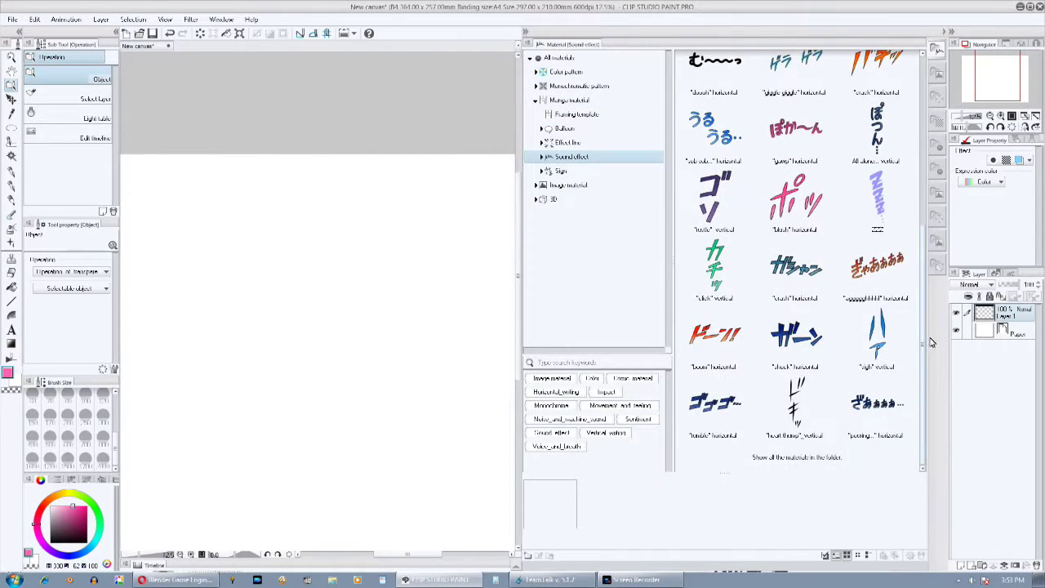
pyautogui.scroll(5, 914, 338)
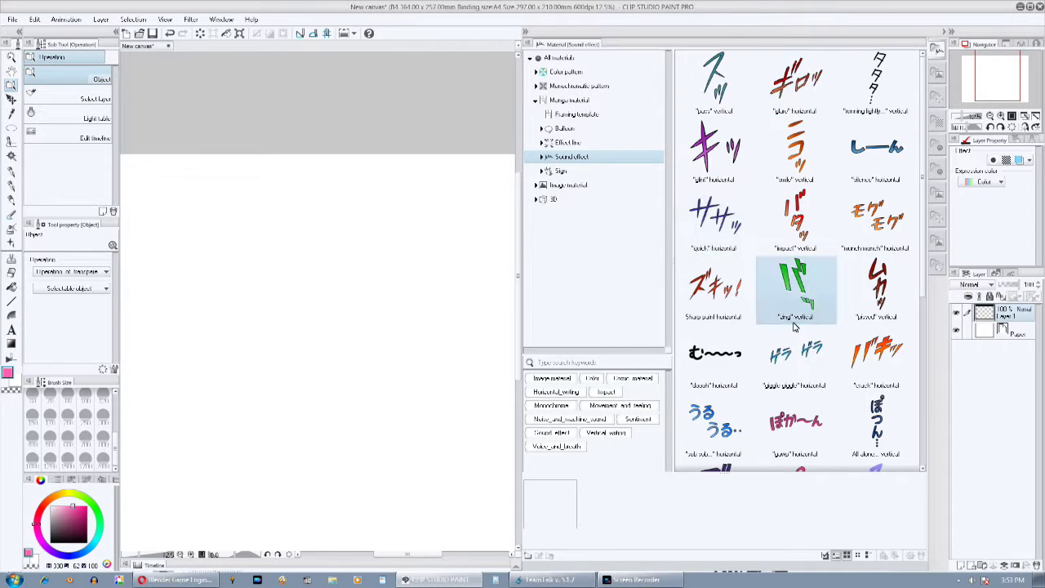
pyautogui.click(565, 128)
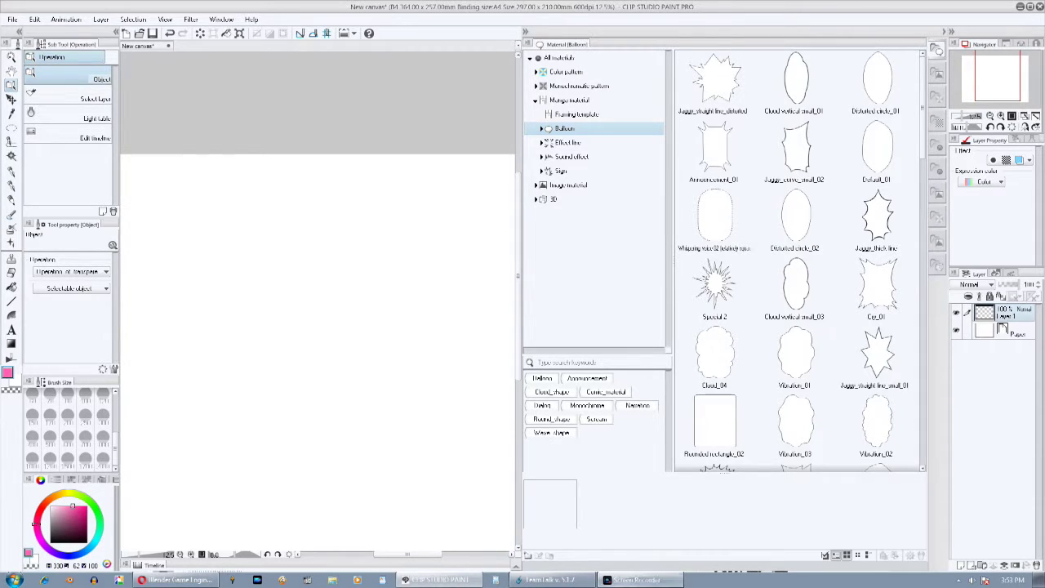
pyautogui.click(633, 579)
pyautogui.click(552, 294)
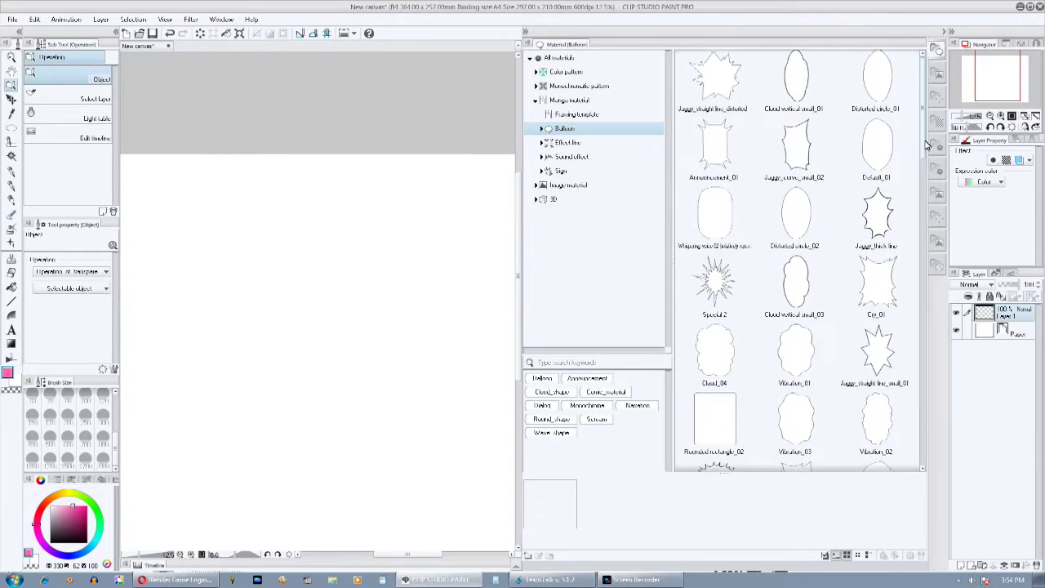
pyautogui.moveTo(926, 147); pyautogui.dragTo(919, 372)
pyautogui.click(804, 241)
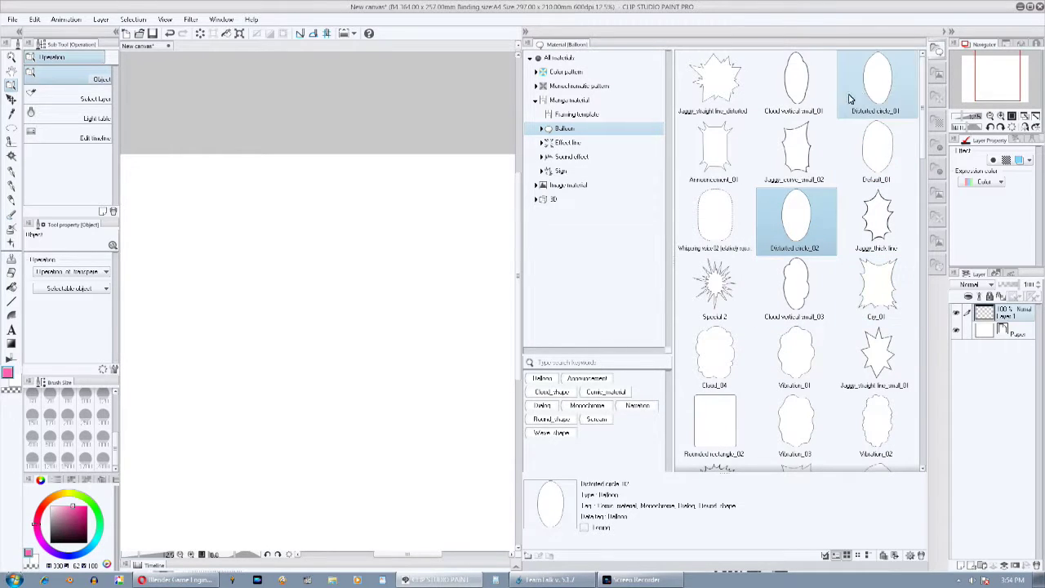
pyautogui.click(620, 118)
# - Open the Image material 3D folder and drag Residential area01 above Layer 1
pyautogui.scroll(-6, 737, 222)
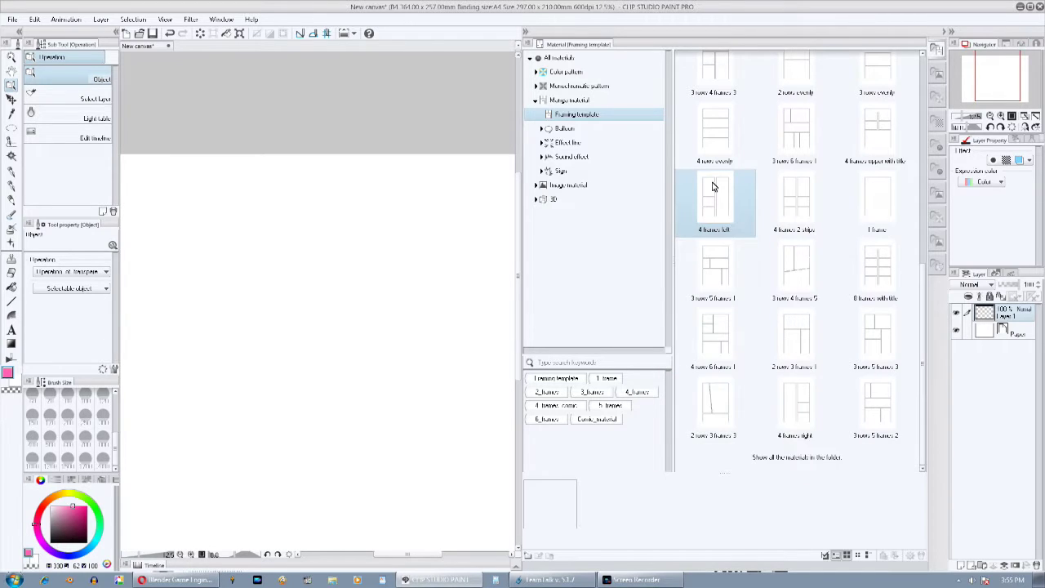
pyautogui.scroll(-3, 767, 365)
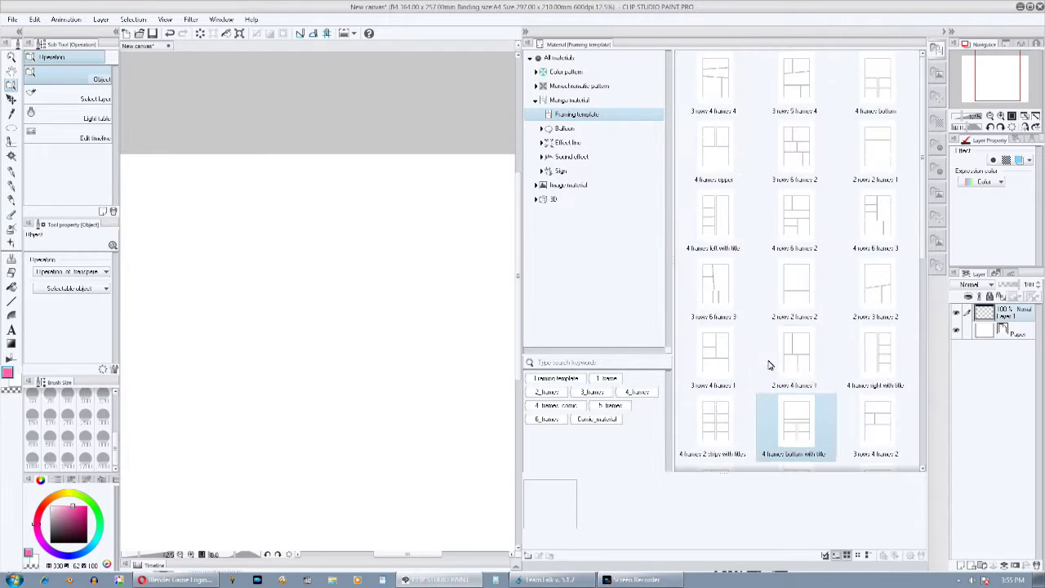
pyautogui.click(537, 101)
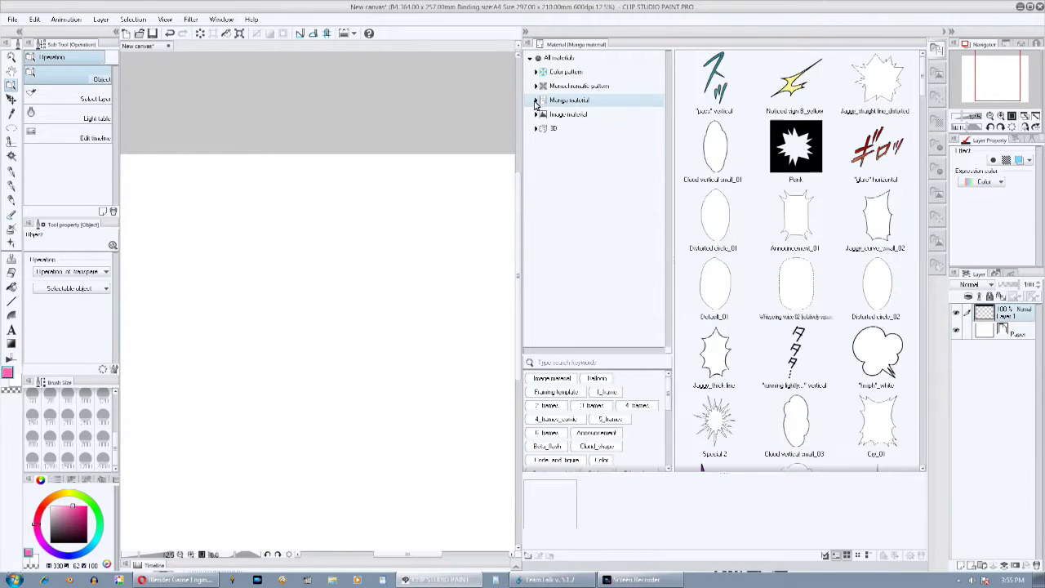
pyautogui.click(544, 114)
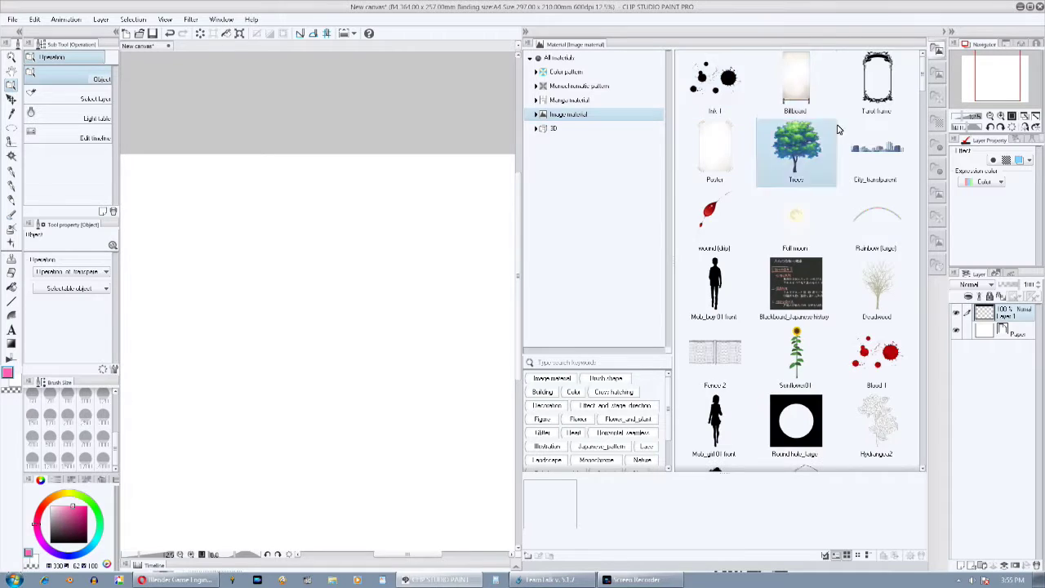
pyautogui.scroll(-5, 833, 151)
pyautogui.scroll(-10, 739, 157)
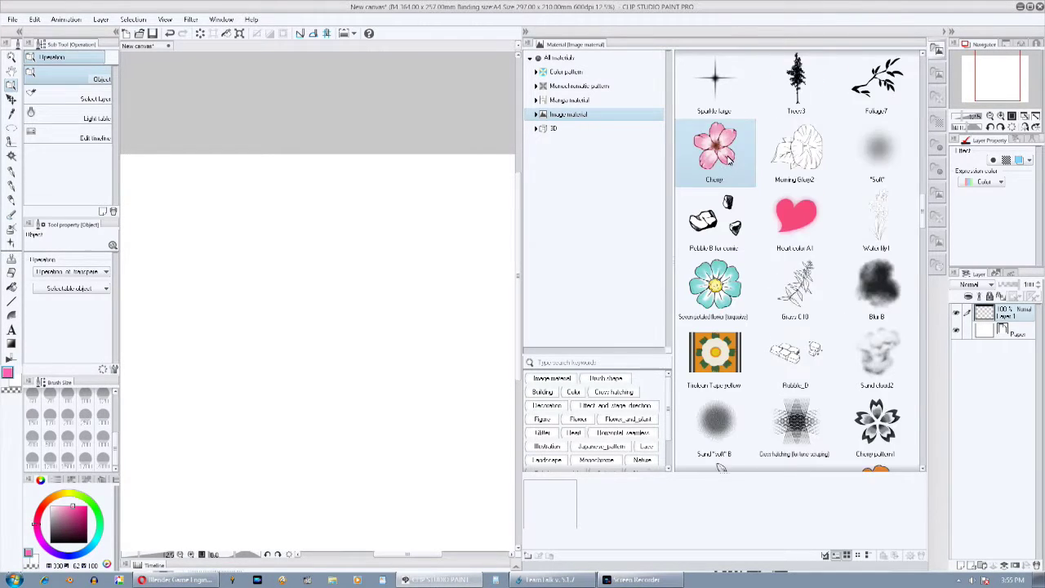
pyautogui.scroll(-10, 729, 161)
pyautogui.click(552, 130)
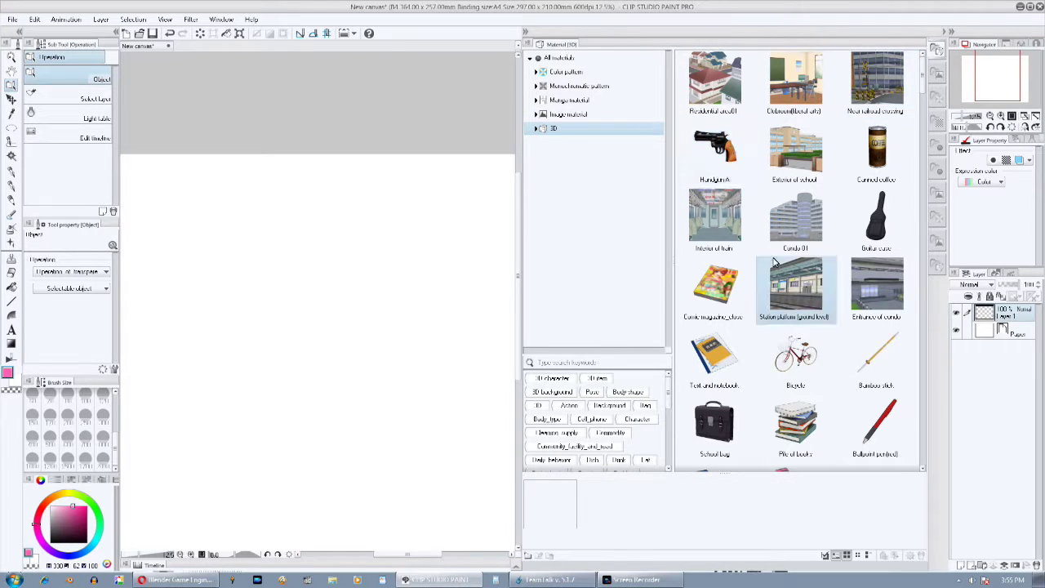
pyautogui.click(715, 82)
pyautogui.moveTo(794, 146); pyautogui.dragTo(995, 315)
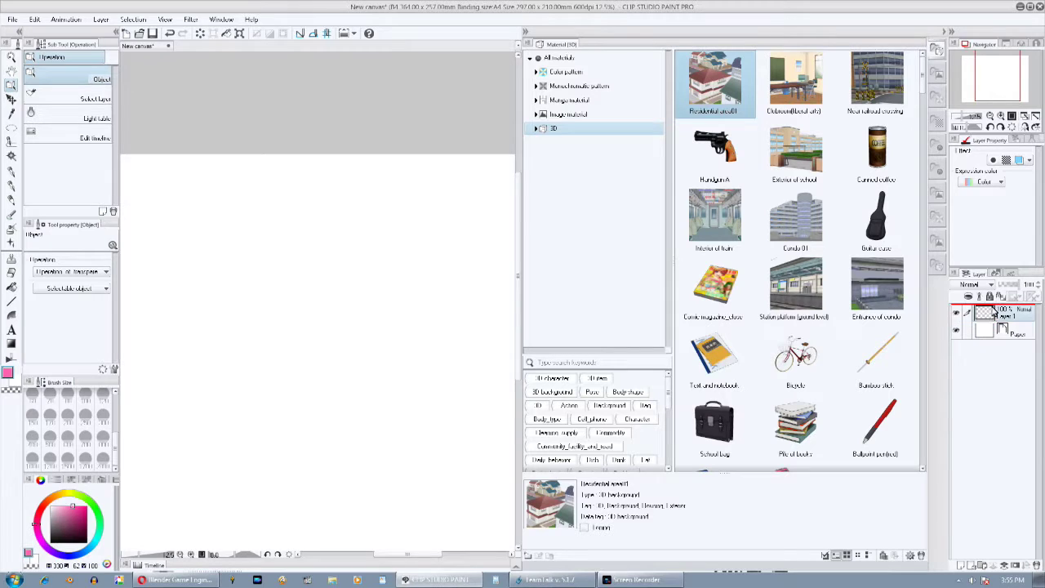
pyautogui.click(525, 35)
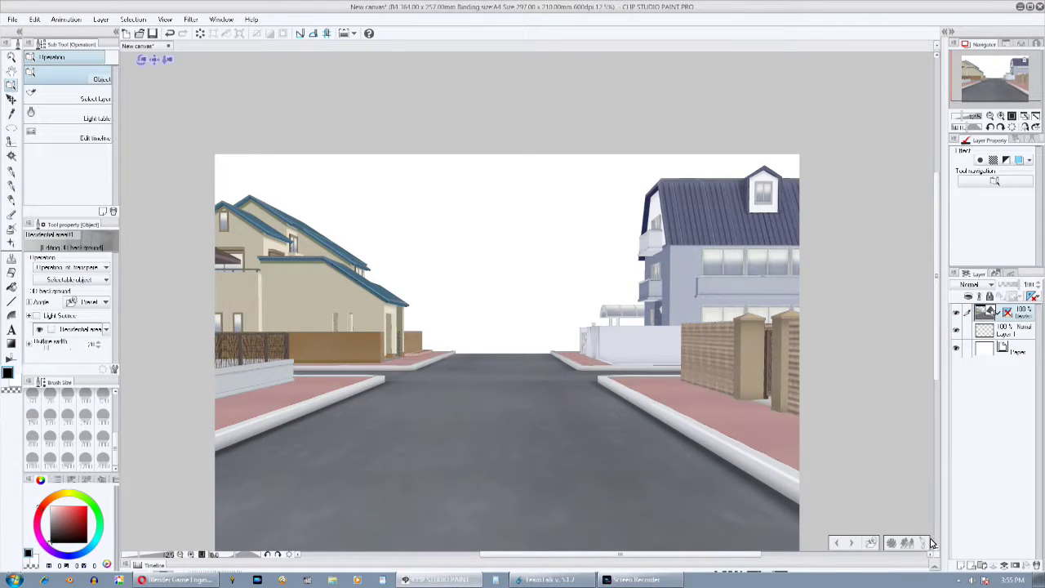
pyautogui.moveTo(564, 327); pyautogui.dragTo(490, 353)
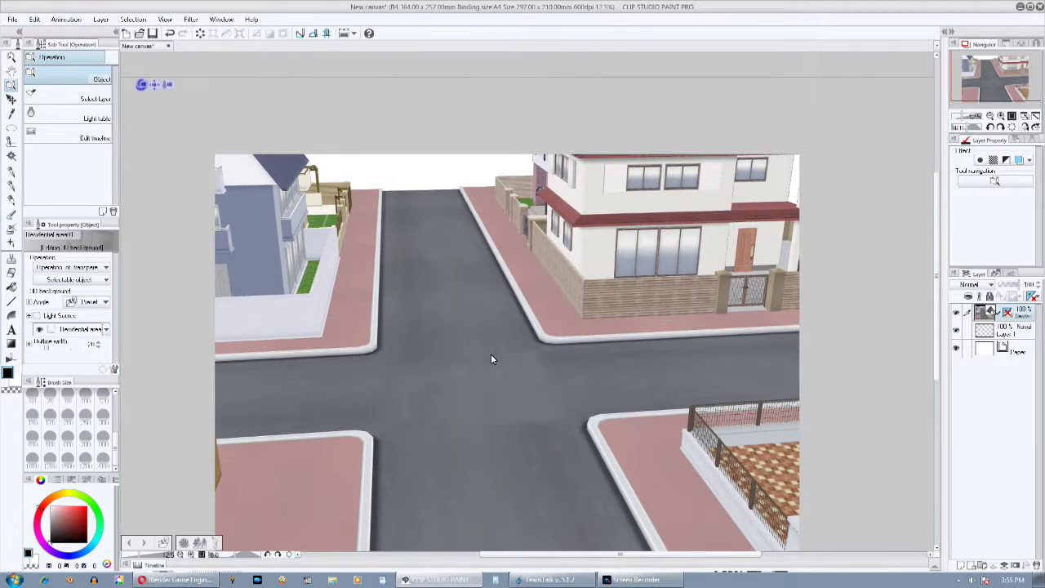
pyautogui.moveTo(152, 79); pyautogui.dragTo(1019, 288)
pyautogui.rightClick(1020, 311)
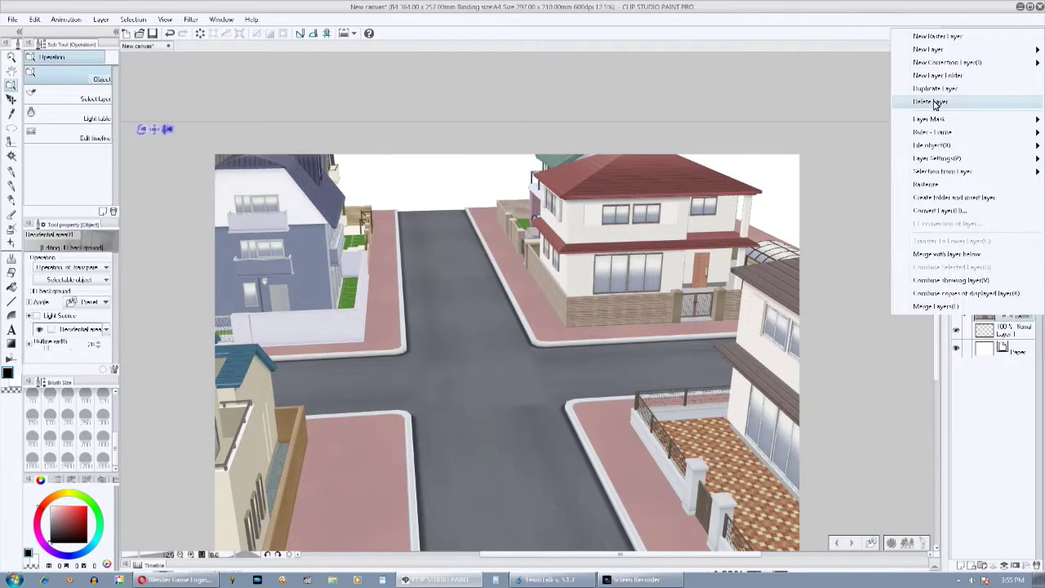
pyautogui.click(931, 101)
pyautogui.click(939, 51)
pyautogui.click(736, 231)
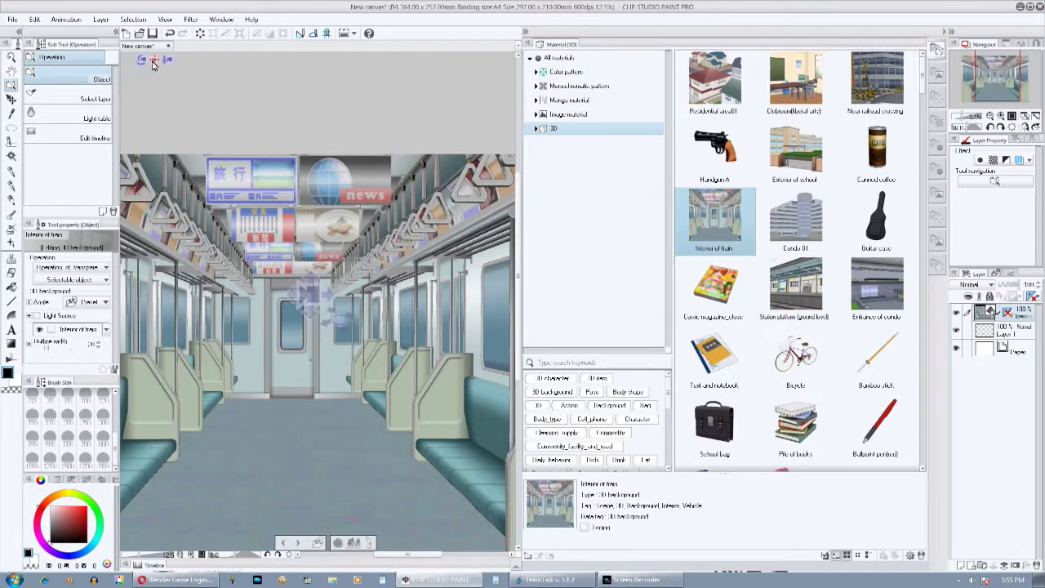
pyautogui.moveTo(310, 294); pyautogui.dragTo(216, 245)
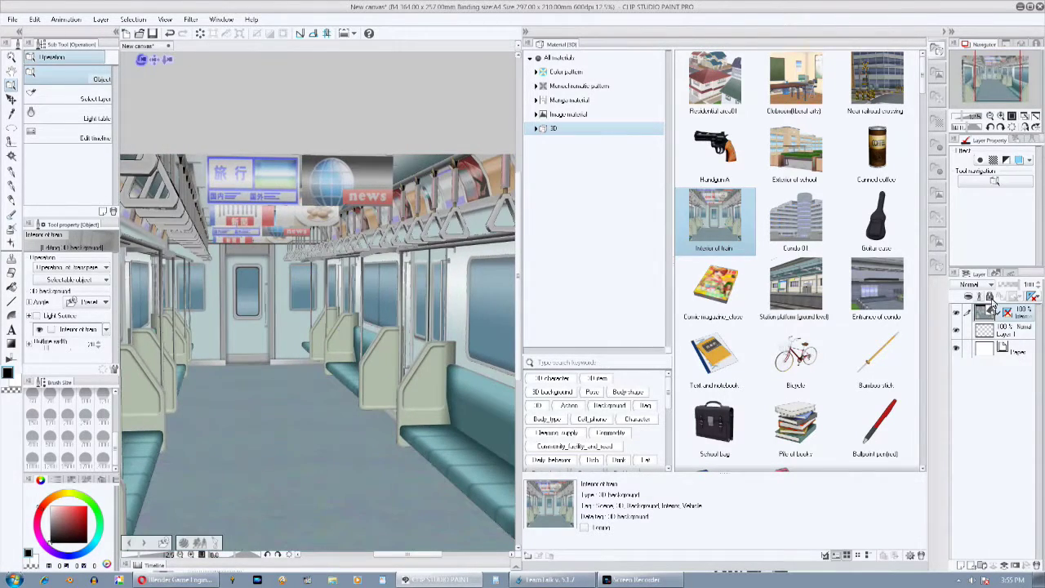
pyautogui.rightClick(1018, 315)
pyautogui.click(924, 101)
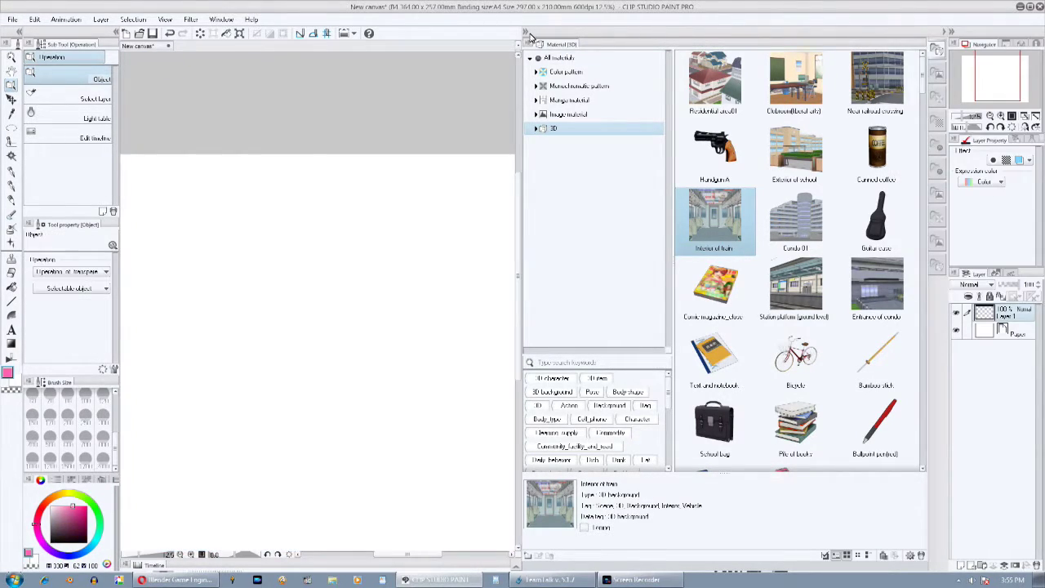
# - Hide the Material panel, choose the Soft airbrush at size 728, and undo a test stroke
pyautogui.click(527, 35)
pyautogui.moveTo(1010, 81); pyautogui.dragTo(1010, 89)
pyautogui.click(12, 229)
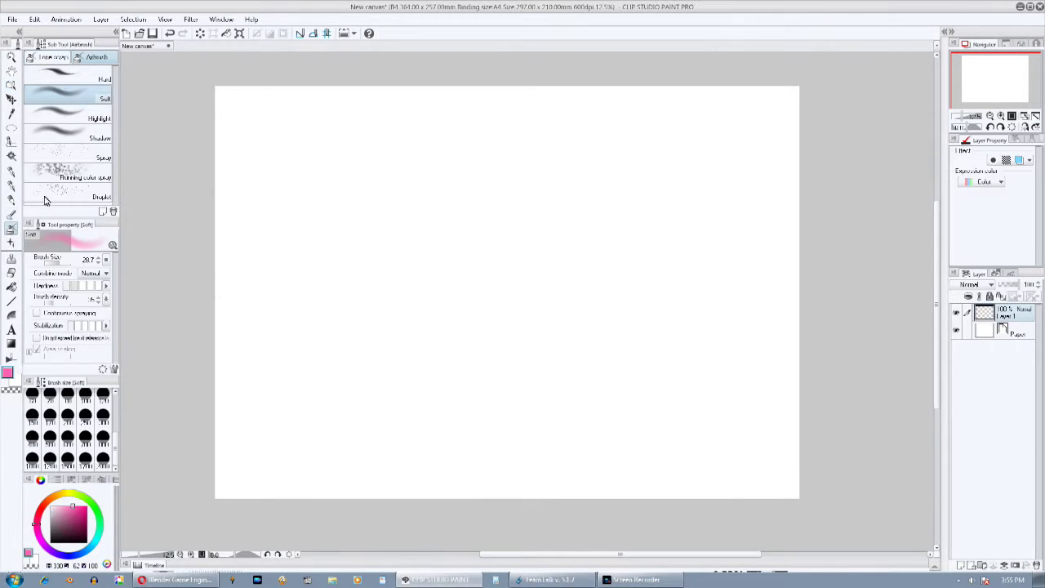
pyautogui.moveTo(79, 259); pyautogui.dragTo(127, 243)
pyautogui.moveTo(238, 245)
pyautogui.mouseDown()
pyautogui.moveTo(705, 243)
pyautogui.moveTo(284, 253)
pyautogui.mouseUp()
pyautogui.hotkey('ctrl', 'z')
# - Browse the File menu and its animation commands, then dismiss the menu
pyautogui.click(13, 19)
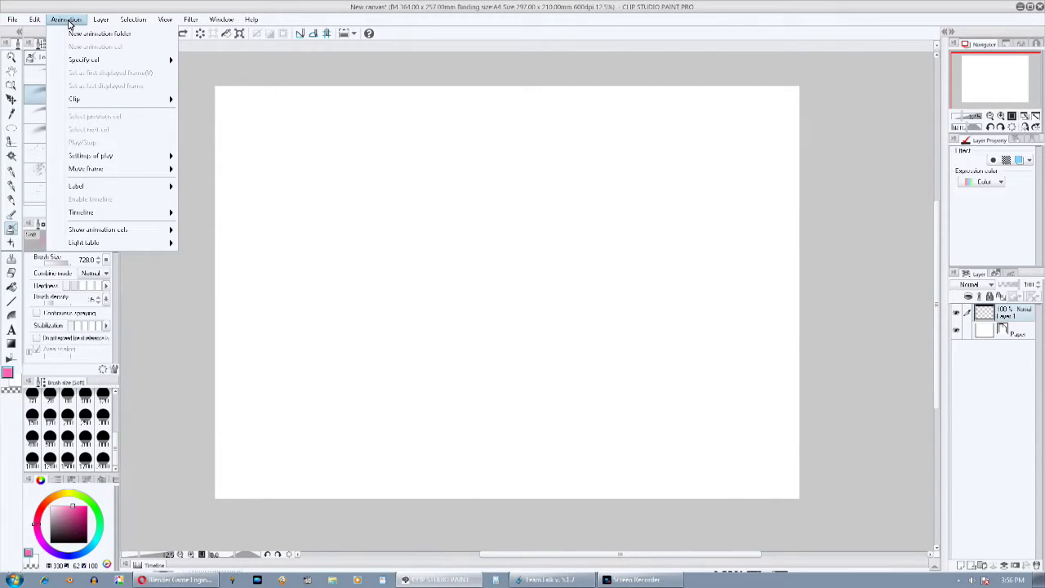
pyautogui.moveTo(112, 23)
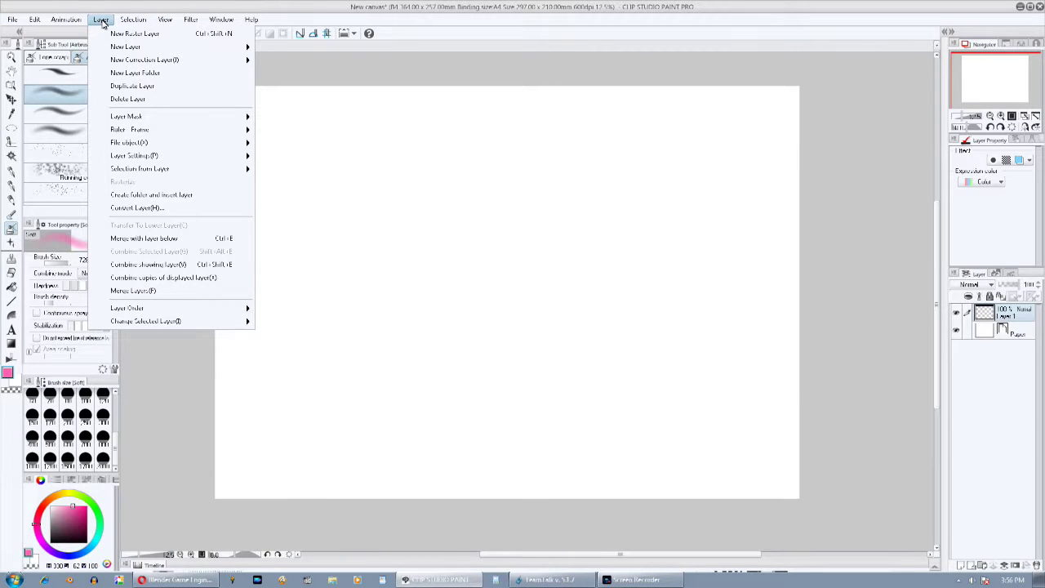
pyautogui.moveTo(72, 24)
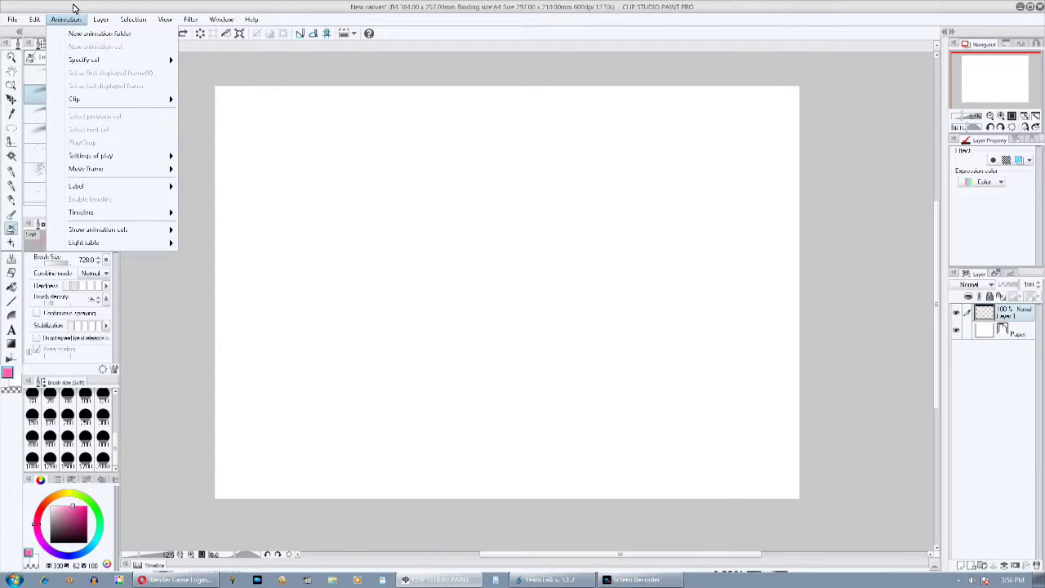
pyautogui.click(72, 7)
# - Create a new 720x540 animation canvas, show its timeline, and select the G-pen
pyautogui.hotkey('ctrl', 'n')
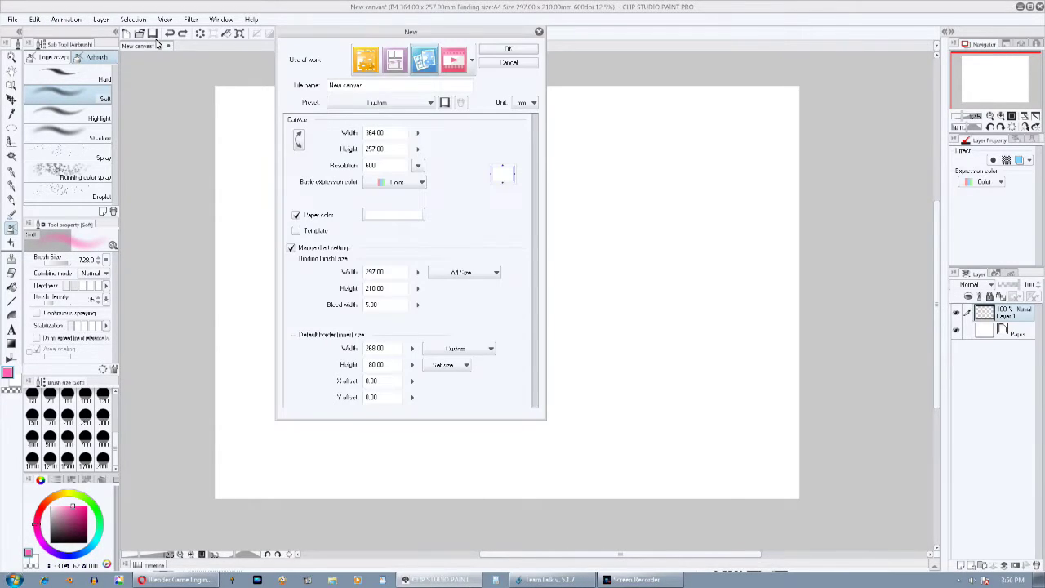
pyautogui.click(449, 62)
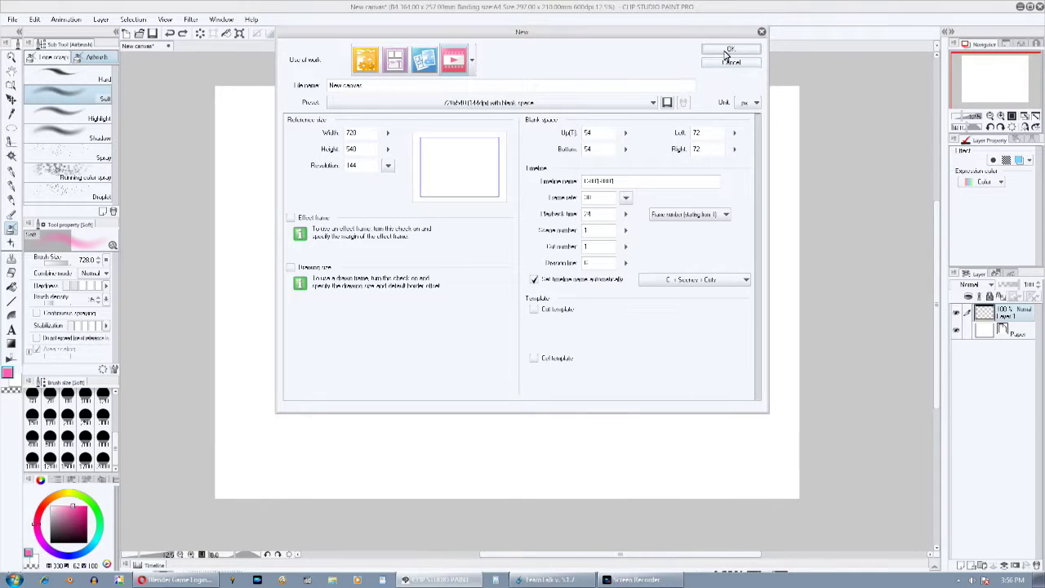
pyautogui.click(729, 50)
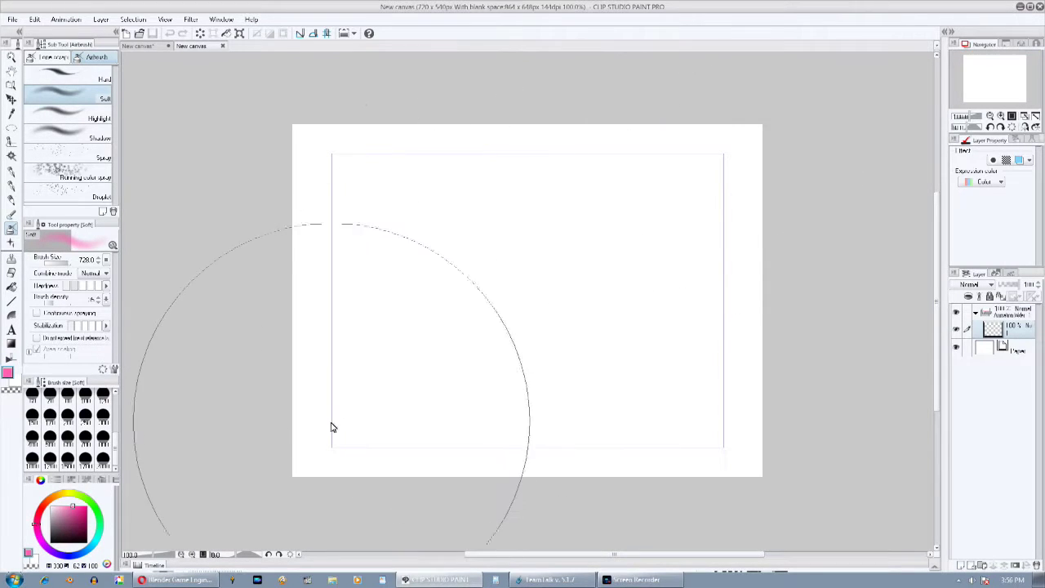
pyautogui.click(154, 565)
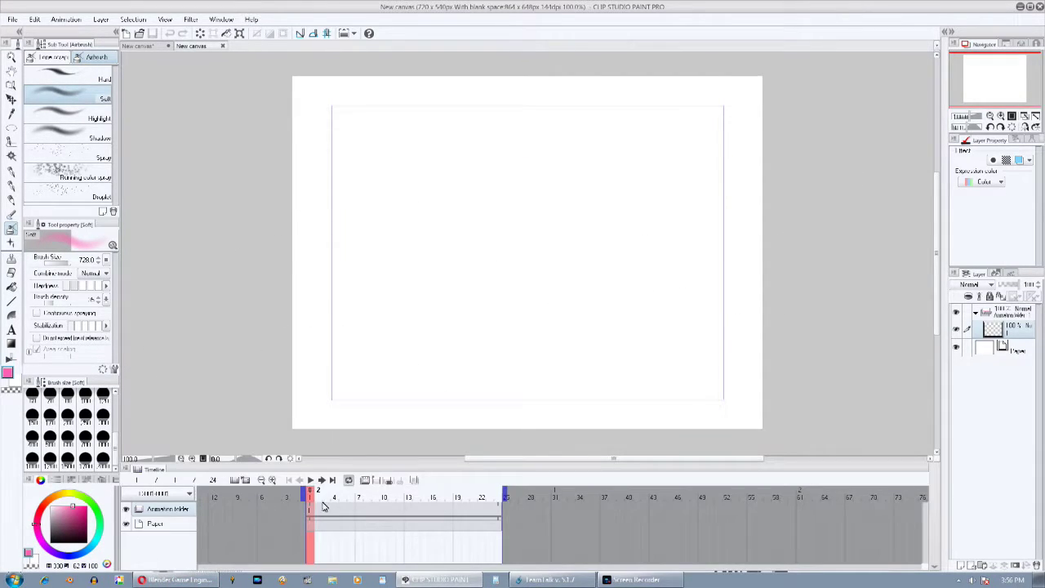
pyautogui.click(11, 172)
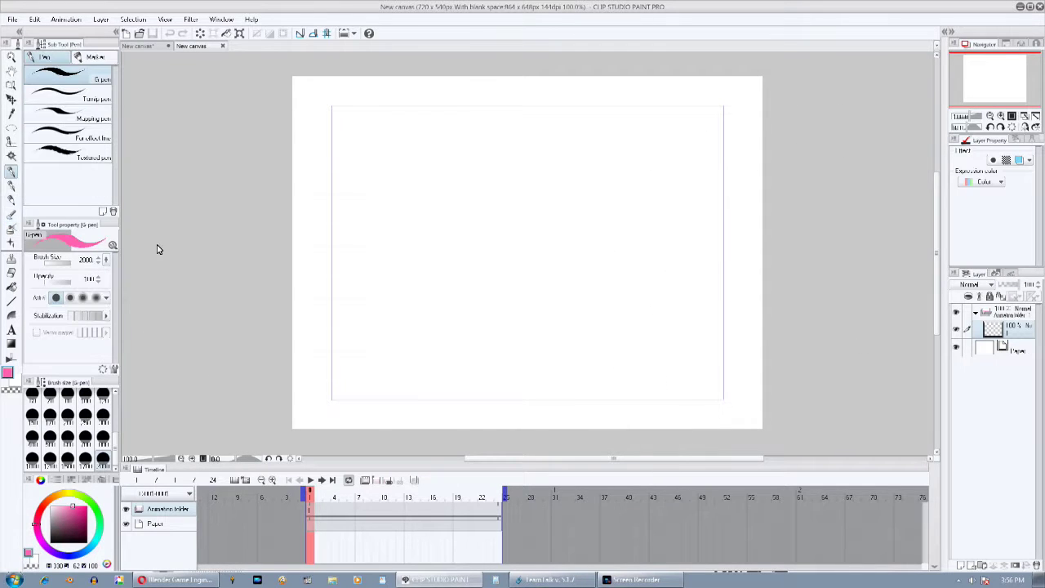
# - Duplicate the cel five times to make cels 1–6, then select cel 1
pyautogui.rightClick(1035, 338)
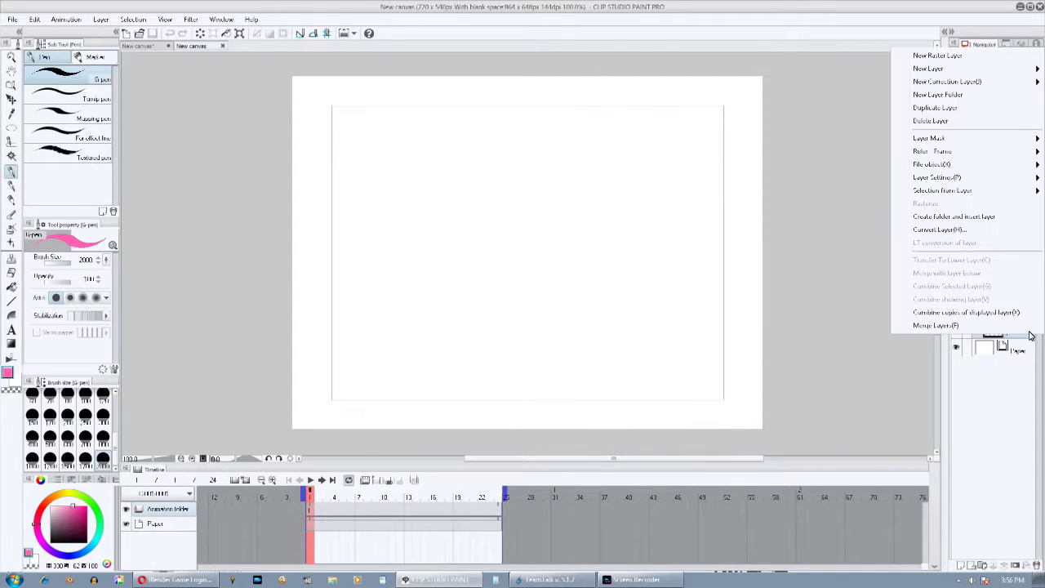
pyautogui.click(975, 104)
pyautogui.rightClick(1020, 331)
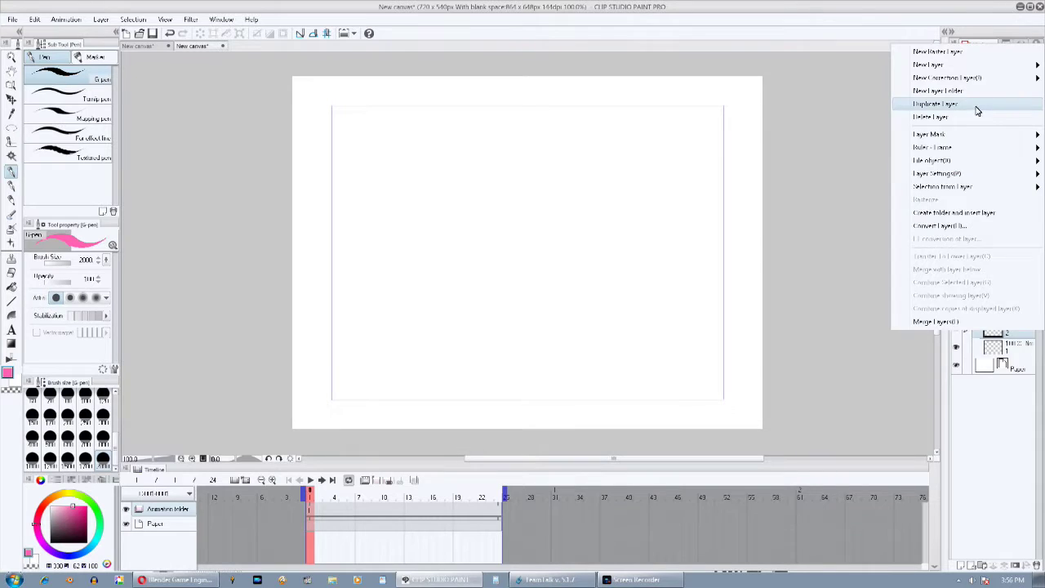
pyautogui.click(935, 104)
pyautogui.rightClick(1020, 331)
pyautogui.click(935, 104)
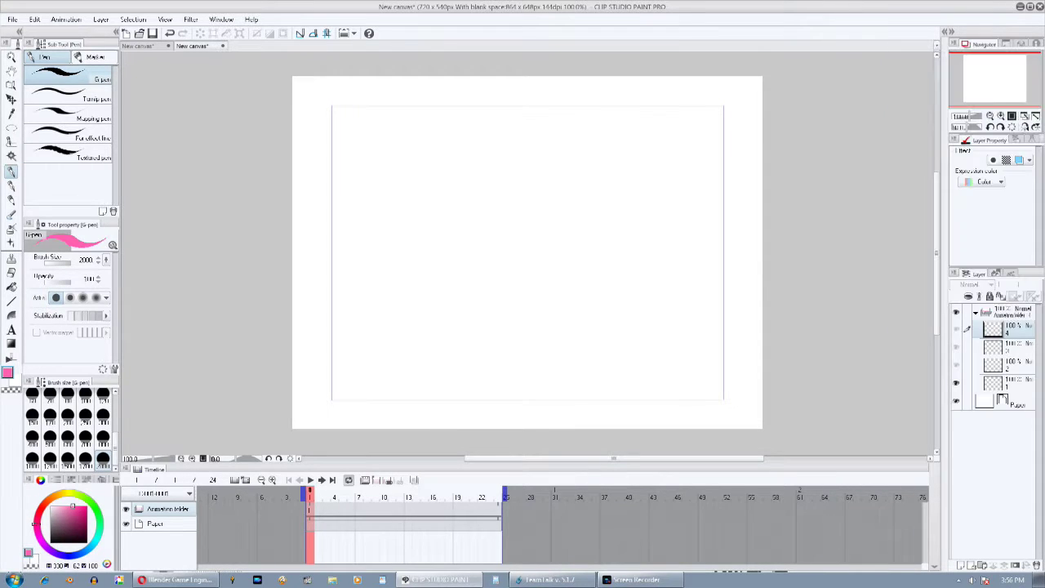
pyautogui.rightClick(1016, 337)
pyautogui.click(976, 103)
pyautogui.rightClick(1020, 337)
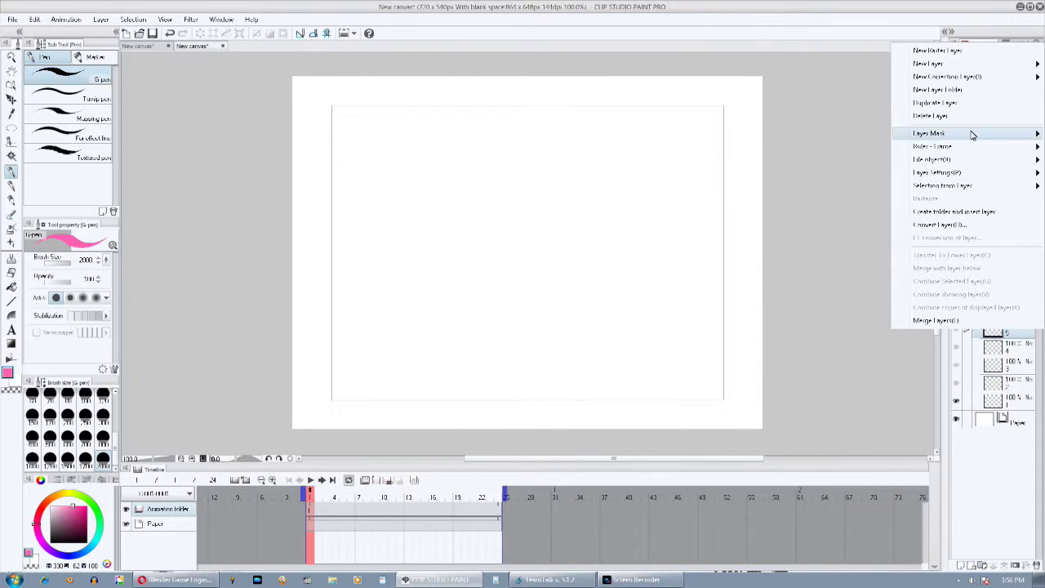
pyautogui.click(972, 103)
pyautogui.click(1010, 428)
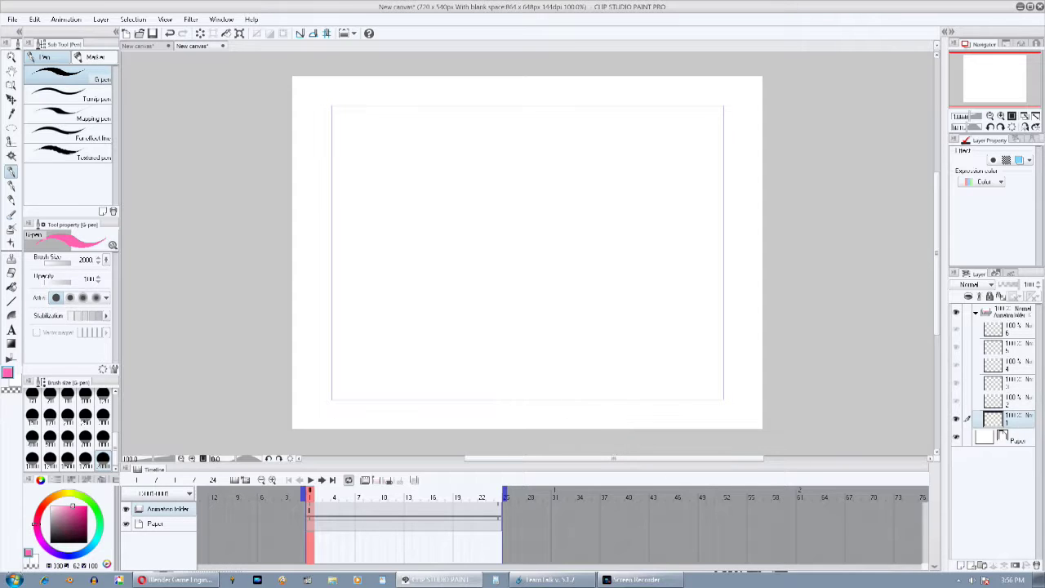
# - Select the layer above Paper and test a pink fill twice, undoing each
pyautogui.click(1013, 430)
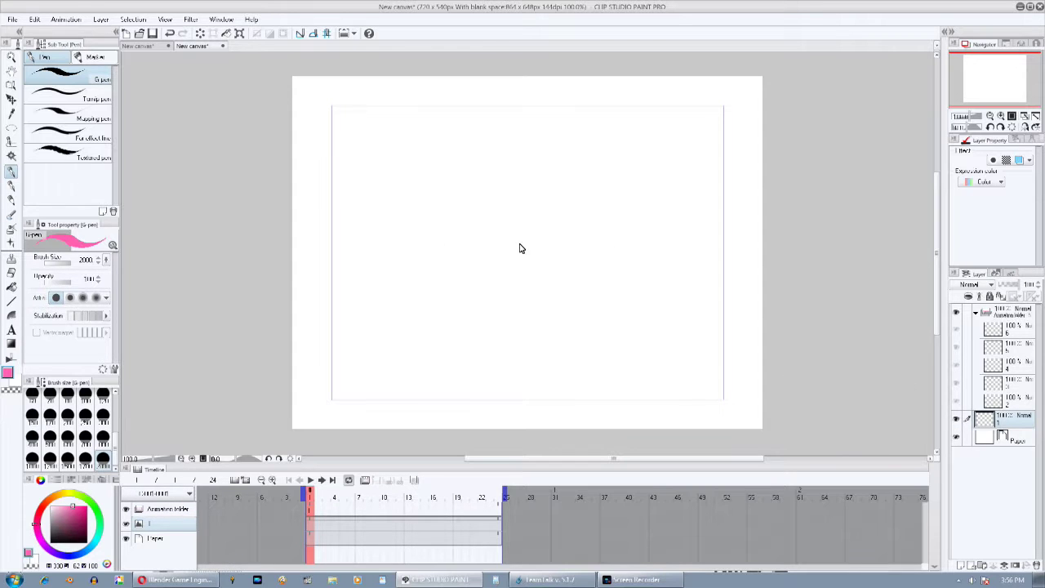
pyautogui.hotkey('alt', 'BackSpace')
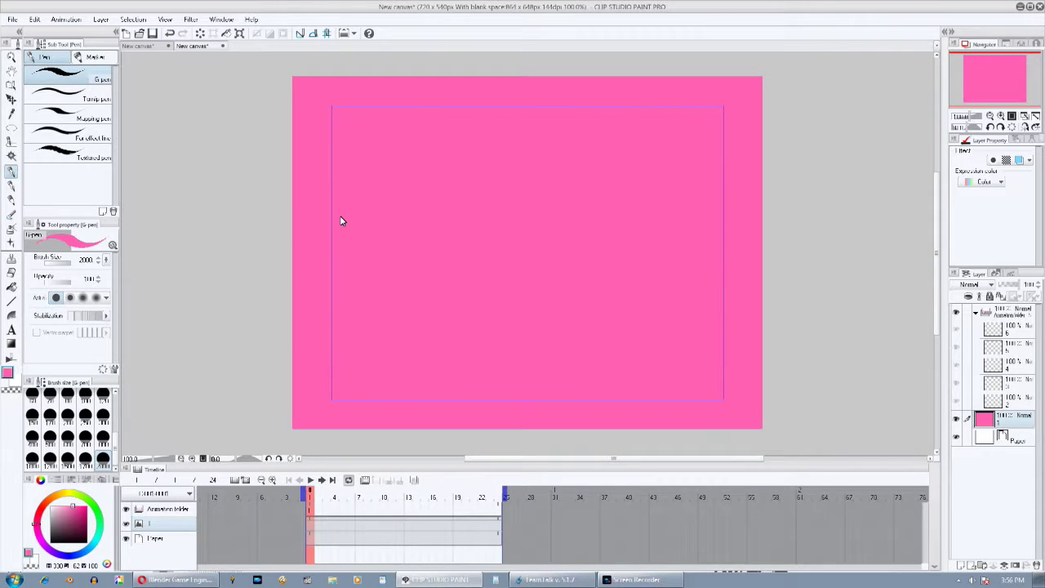
pyautogui.hotkey('ctrl', 'z')
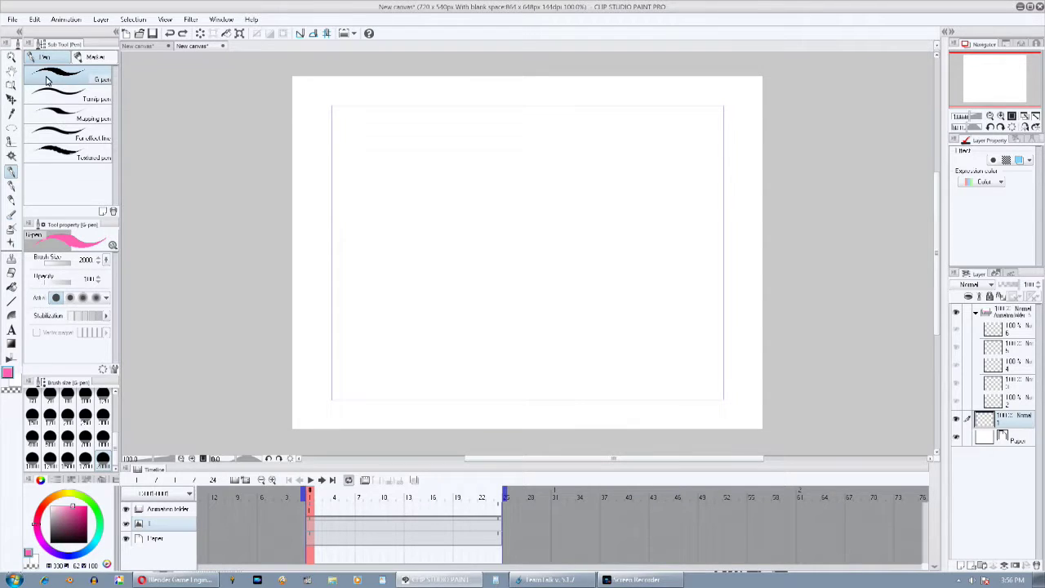
pyautogui.hotkey('alt', 'BackSpace')
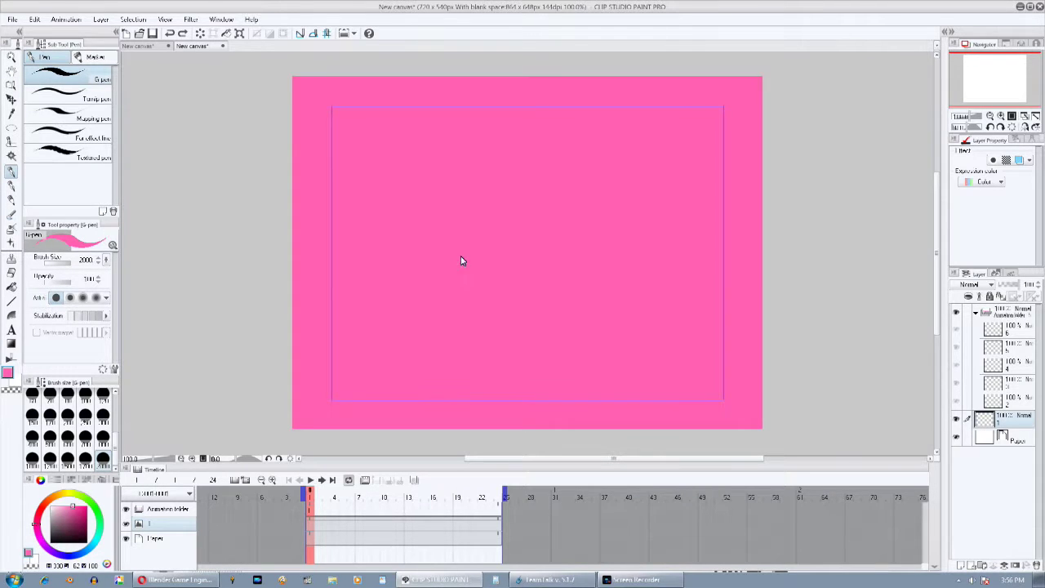
pyautogui.hotkey('ctrl', 'z')
# - Set the G-pen to 10.4, draw a pink zigzag on cel 1, and open frame 1's cel list
pyautogui.moveTo(490, 254); pyautogui.dragTo(527, 249)
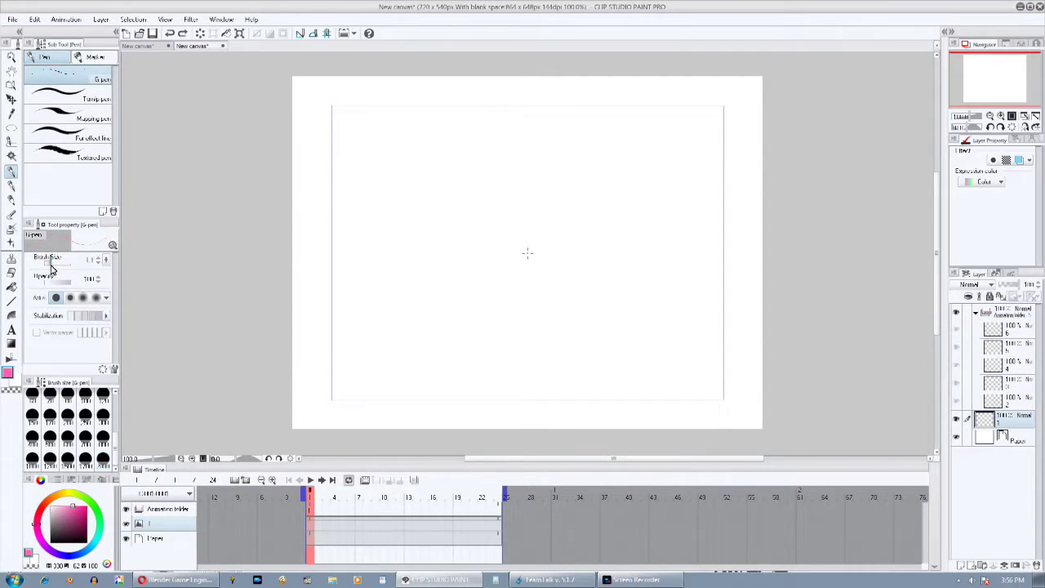
pyautogui.click(990, 417)
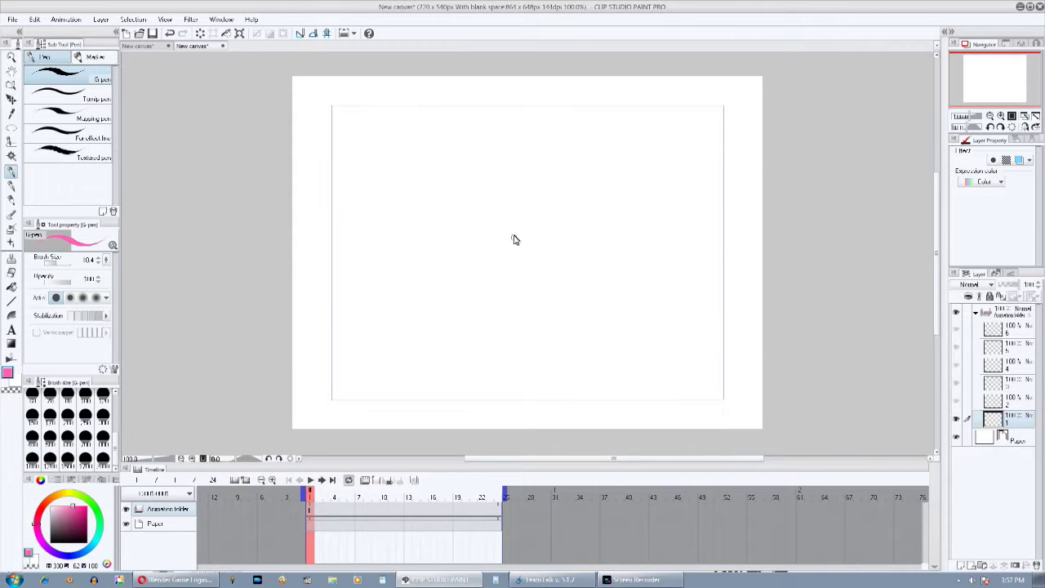
pyautogui.moveTo(496, 180)
pyautogui.mouseDown()
pyautogui.moveTo(535, 202)
pyautogui.moveTo(535, 258)
pyautogui.moveTo(568, 308)
pyautogui.moveTo(544, 327)
pyautogui.moveTo(475, 334)
pyautogui.mouseUp()
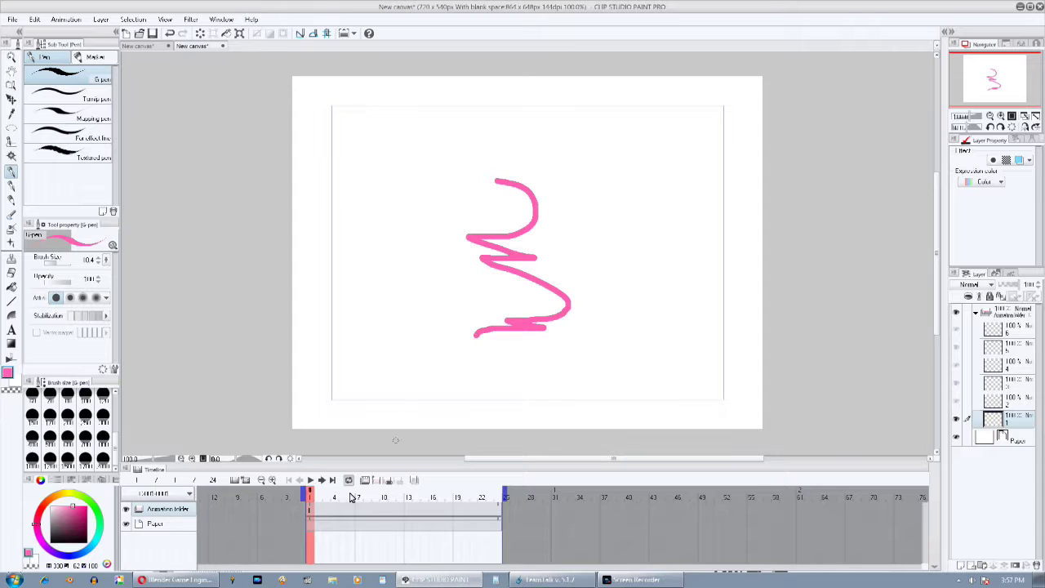
pyautogui.click(996, 404)
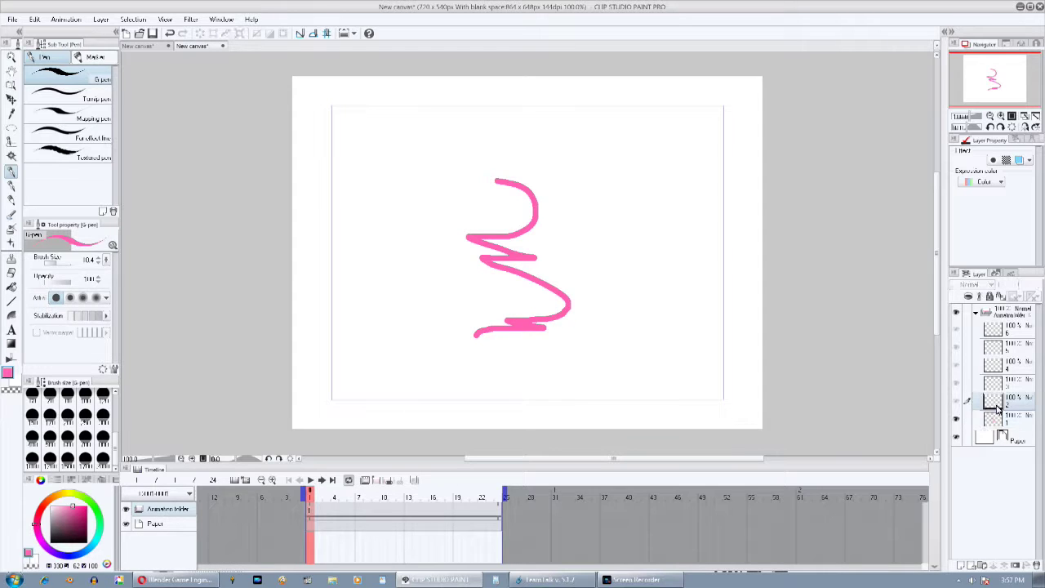
pyautogui.click(310, 509)
pyautogui.click(311, 511)
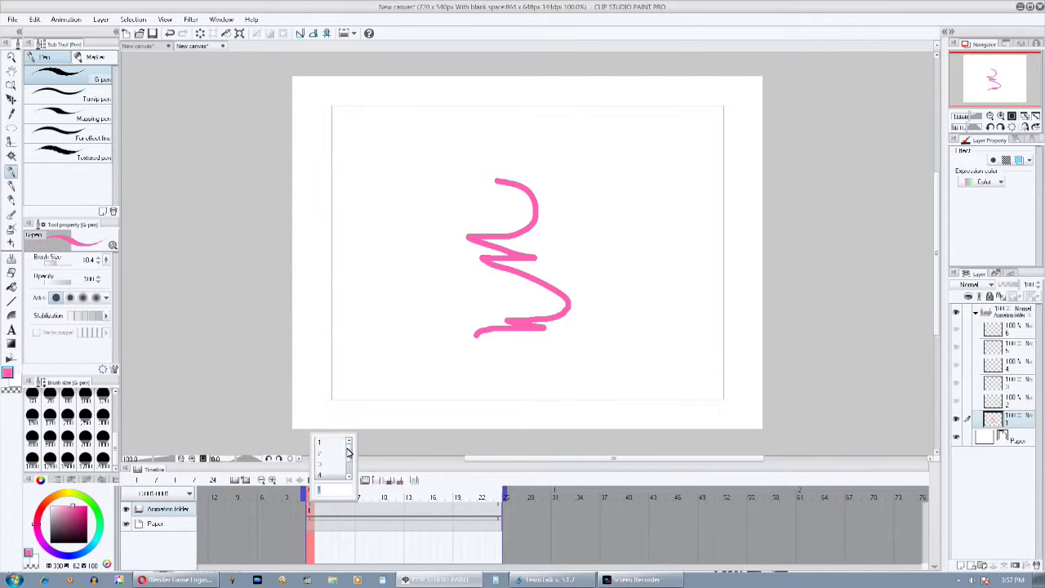
# - Assign blank cels 2 and 3 to frames 3 and 6, sketching on each in pink
pyautogui.click(390, 473)
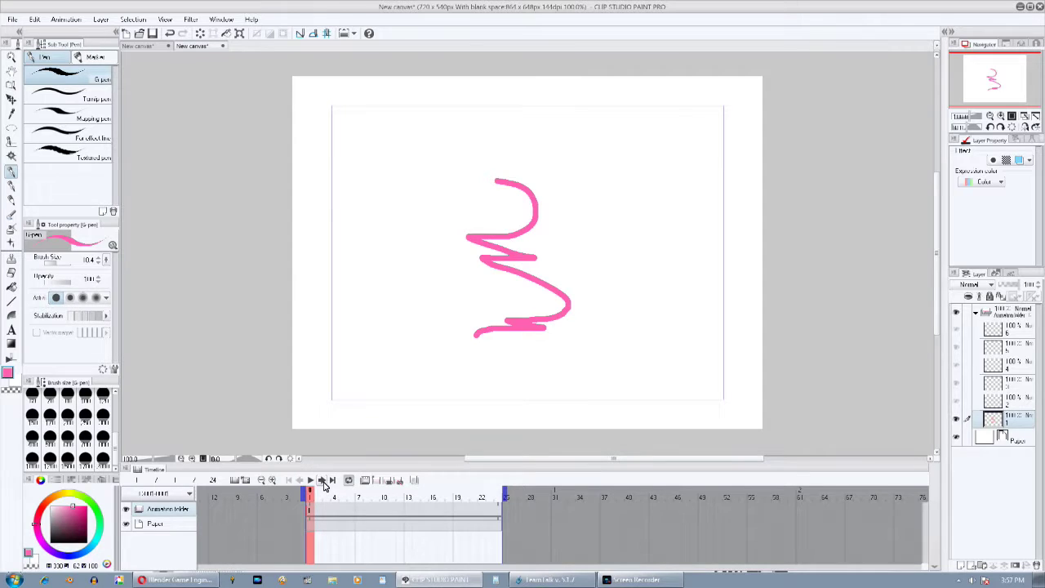
pyautogui.click(321, 481)
pyautogui.click(322, 481)
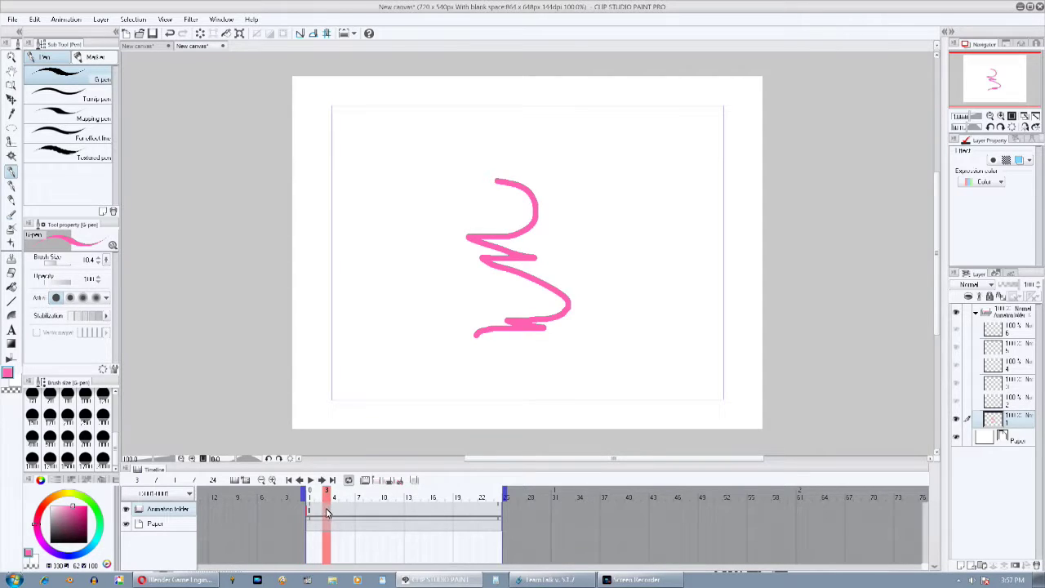
pyautogui.click(326, 513)
pyautogui.click(339, 458)
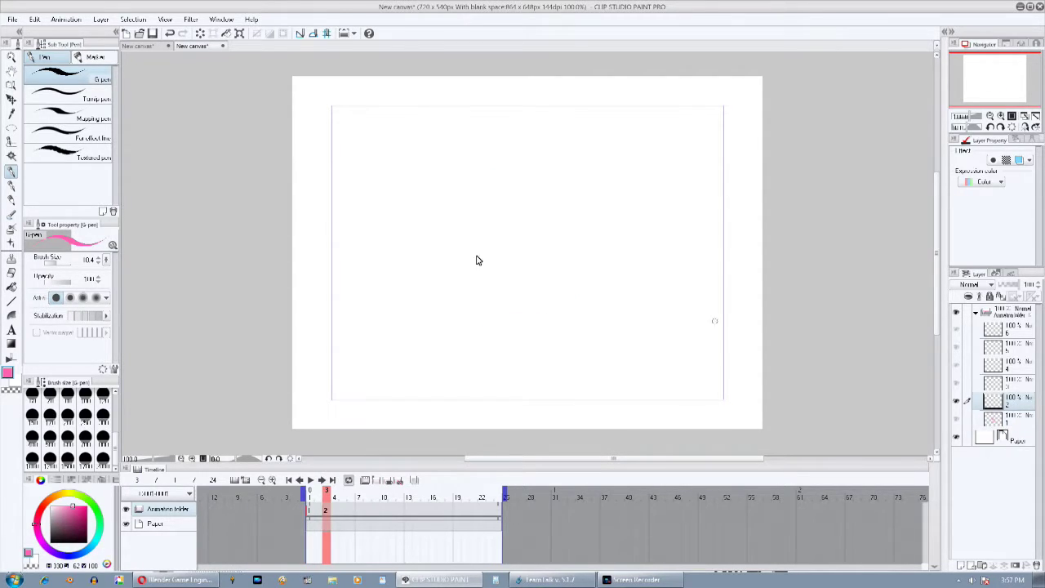
pyautogui.moveTo(480, 188)
pyautogui.mouseDown()
pyautogui.moveTo(491, 237)
pyautogui.moveTo(526, 176)
pyautogui.mouseUp()
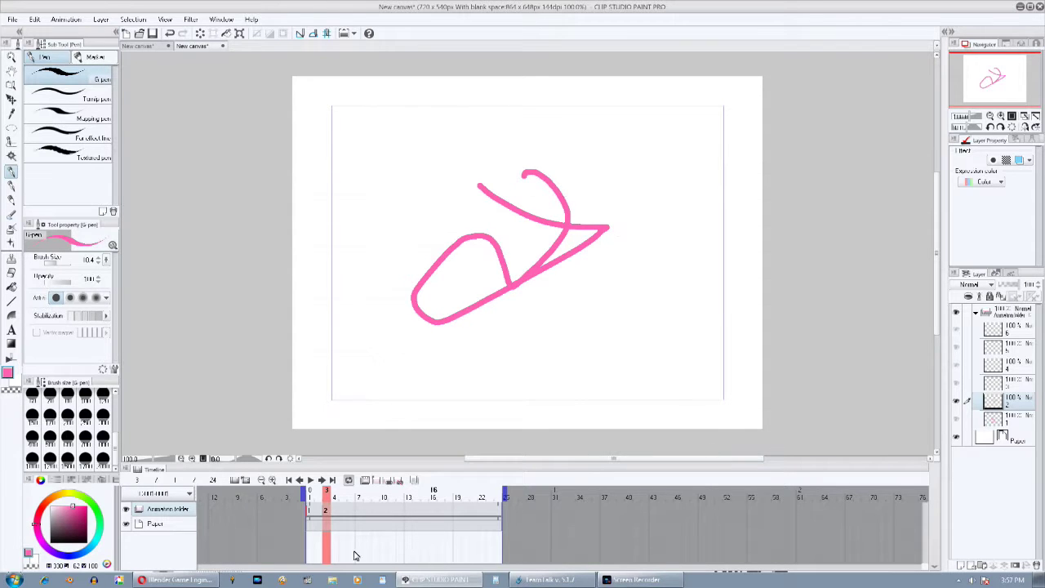
pyautogui.moveTo(325, 492); pyautogui.dragTo(348, 506)
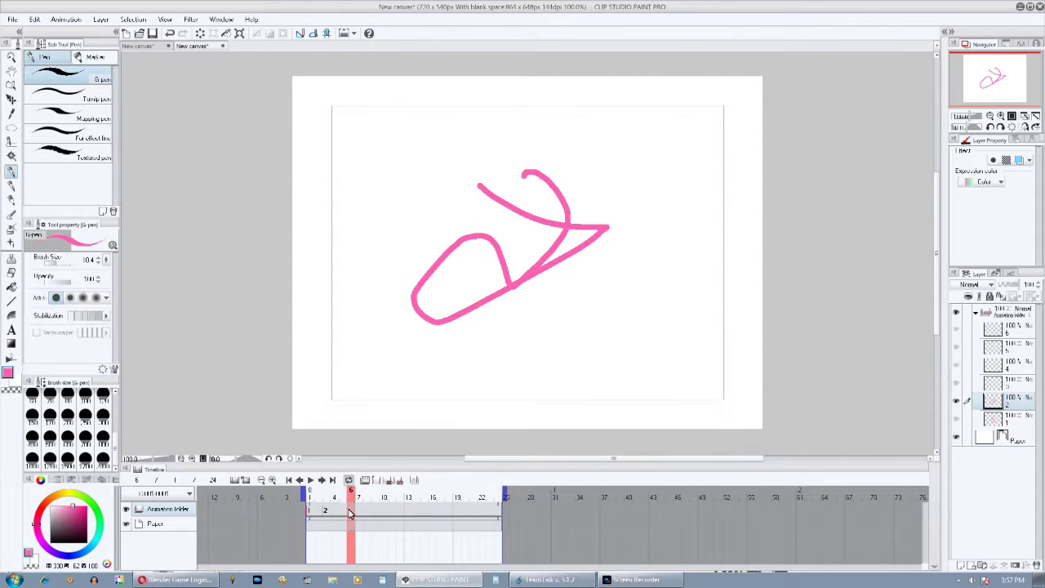
pyautogui.click(349, 512)
pyautogui.click(366, 470)
pyautogui.moveTo(359, 201)
pyautogui.mouseDown()
pyautogui.moveTo(569, 261)
pyautogui.moveTo(458, 356)
pyautogui.mouseUp()
# - Assign blank cel 4 to frame 8 and draw a pink W on it
pyautogui.click(321, 480)
pyautogui.click(321, 481)
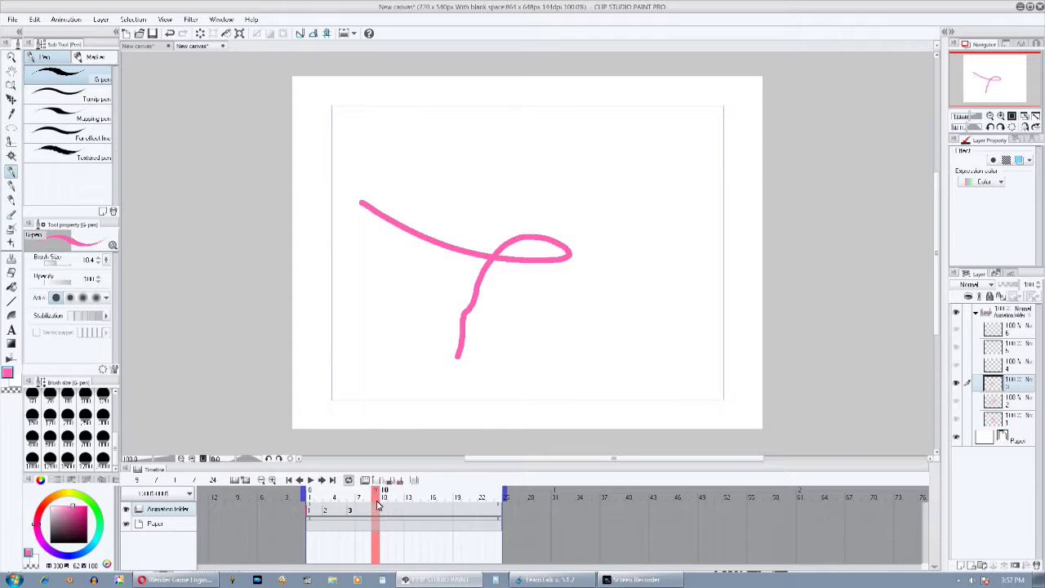
pyautogui.click(379, 508)
pyautogui.click(392, 473)
pyautogui.moveTo(450, 196)
pyautogui.mouseDown()
pyautogui.moveTo(454, 316)
pyautogui.moveTo(531, 271)
pyautogui.mouseUp()
pyautogui.moveTo(564, 309); pyautogui.dragTo(558, 195)
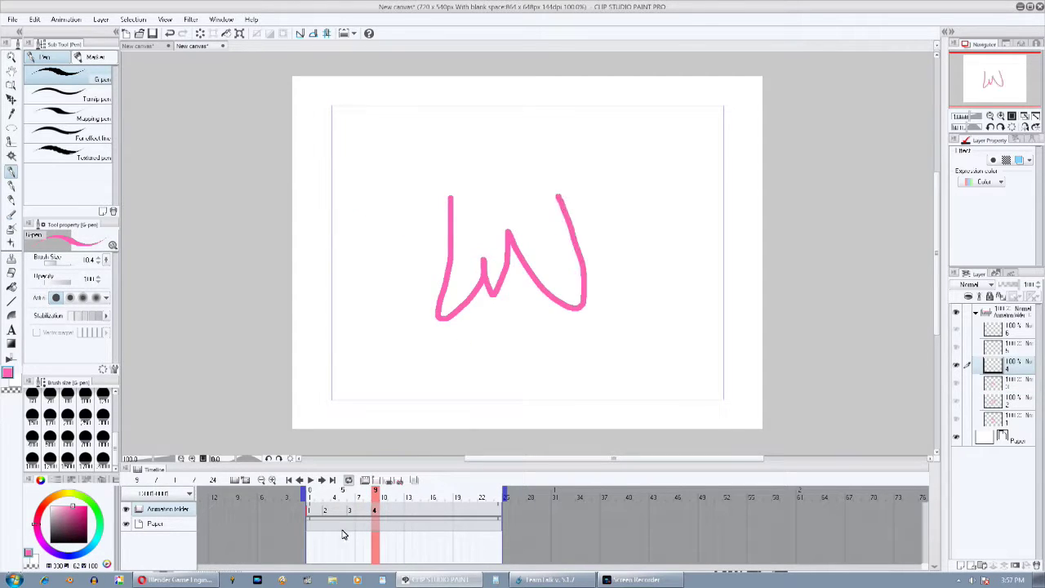
# - Assign blank cels 5 and 6 to frames 12 and 13 with pink sketches
pyautogui.click(321, 480)
pyautogui.click(400, 508)
pyautogui.click(423, 477)
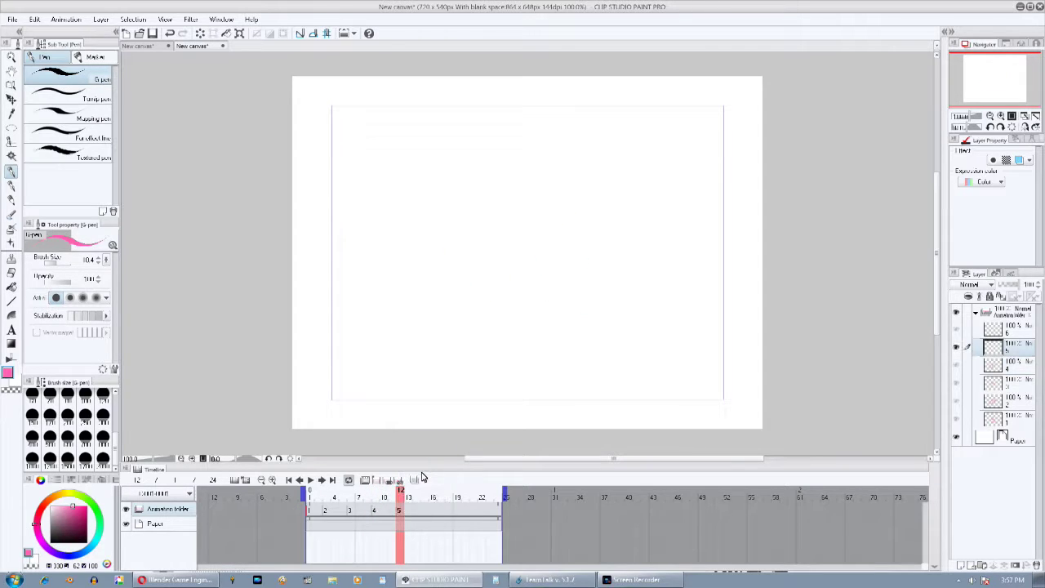
pyautogui.moveTo(460, 199)
pyautogui.mouseDown()
pyautogui.moveTo(652, 303)
pyautogui.moveTo(553, 231)
pyautogui.moveTo(614, 191)
pyautogui.mouseUp()
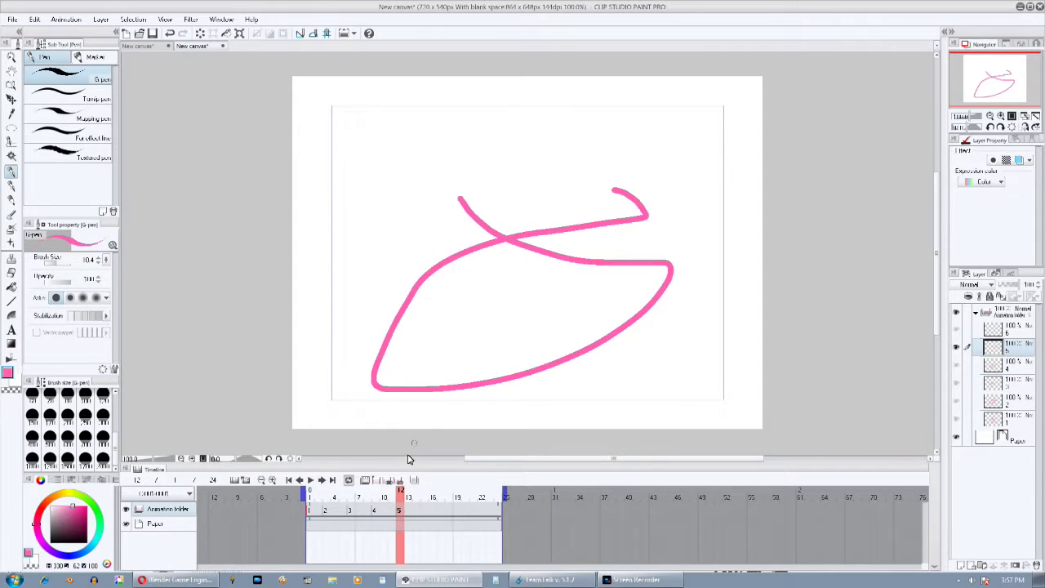
pyautogui.click(331, 480)
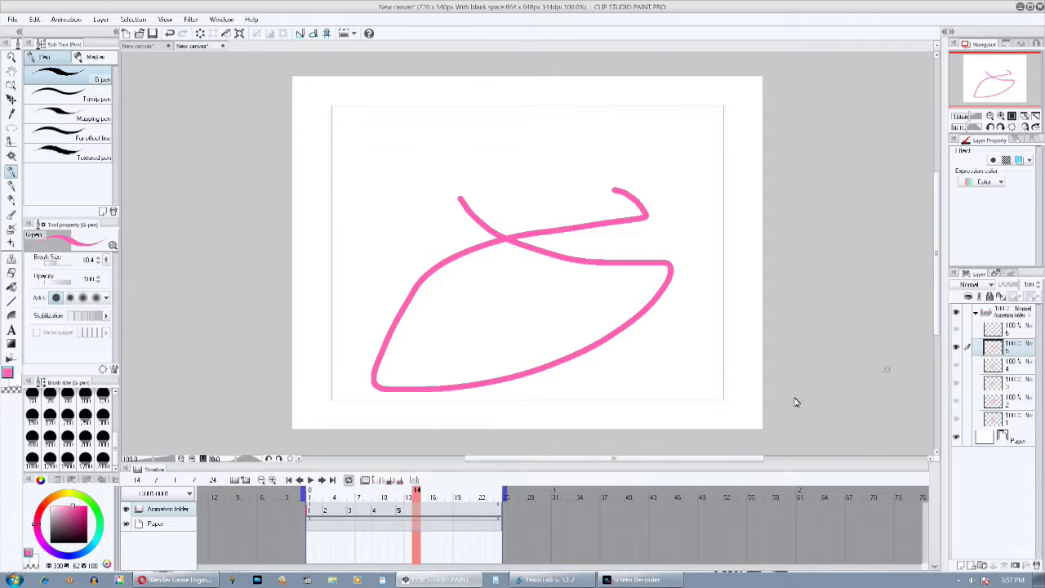
pyautogui.click(414, 509)
pyautogui.click(441, 480)
pyautogui.moveTo(506, 171)
pyautogui.mouseDown()
pyautogui.moveTo(524, 235)
pyautogui.moveTo(602, 139)
pyautogui.moveTo(433, 192)
pyautogui.mouseUp()
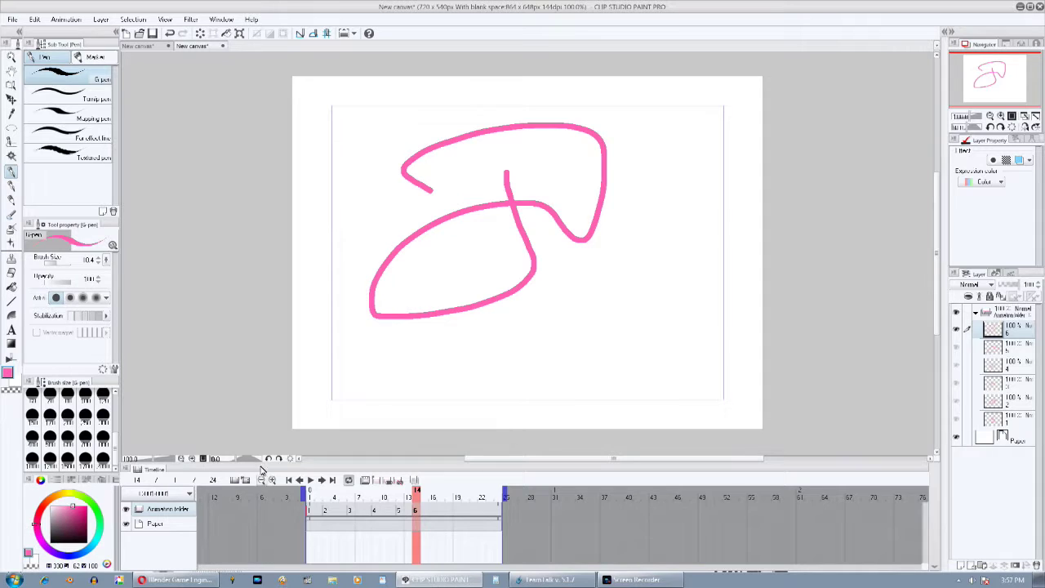
# - Play the animation from frame 1, stop it, and close the canvas without saving
pyautogui.click(288, 480)
pyautogui.click(310, 480)
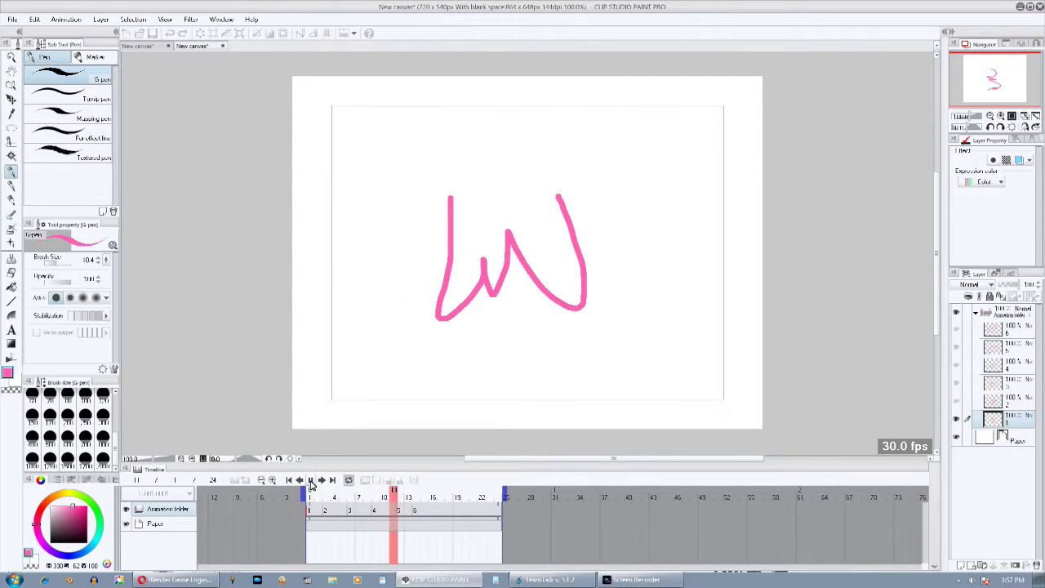
pyautogui.click(311, 480)
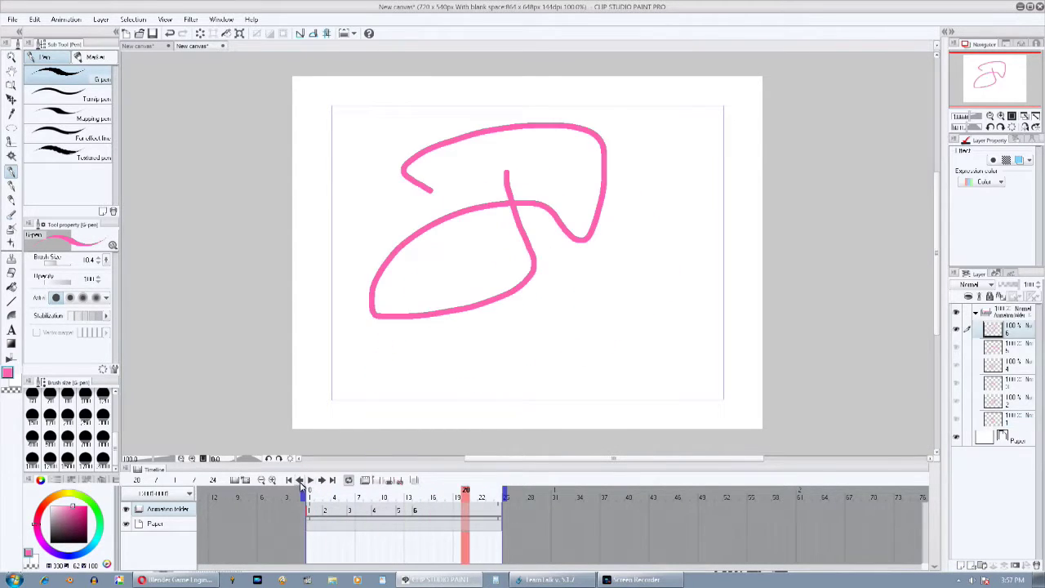
pyautogui.click(288, 481)
pyautogui.click(222, 45)
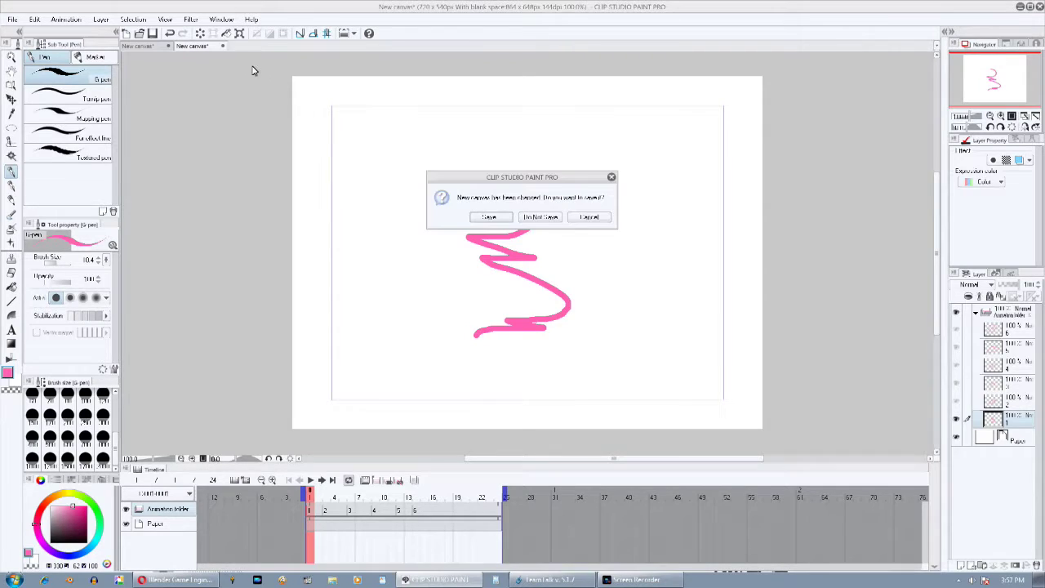
pyautogui.click(541, 217)
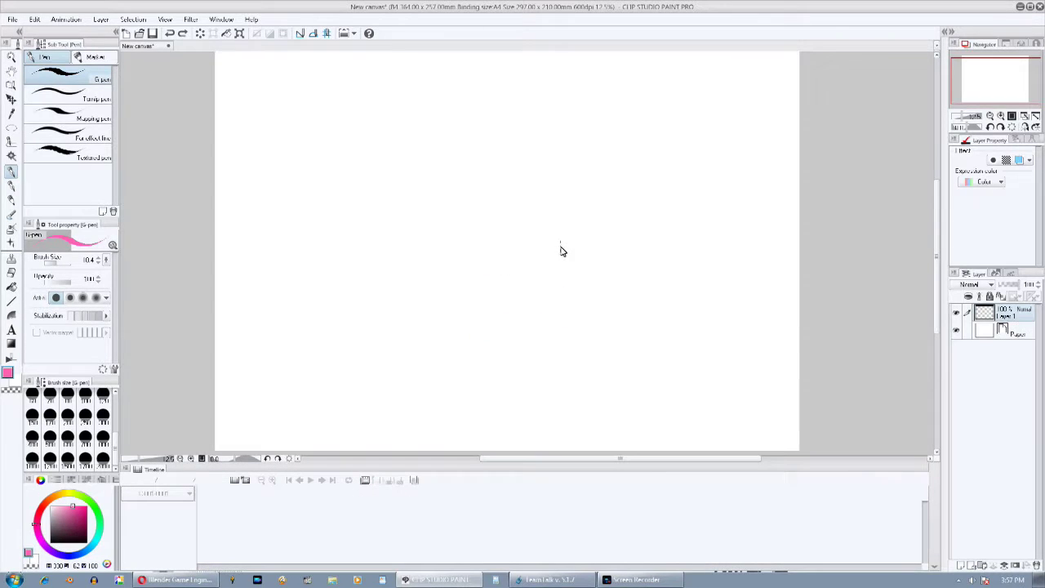
# - Zoom the blank B4 page in and out, close the Timeline palette, and fit the page to screen
pyautogui.click(164, 459)
pyautogui.moveTo(166, 467); pyautogui.dragTo(166, 510)
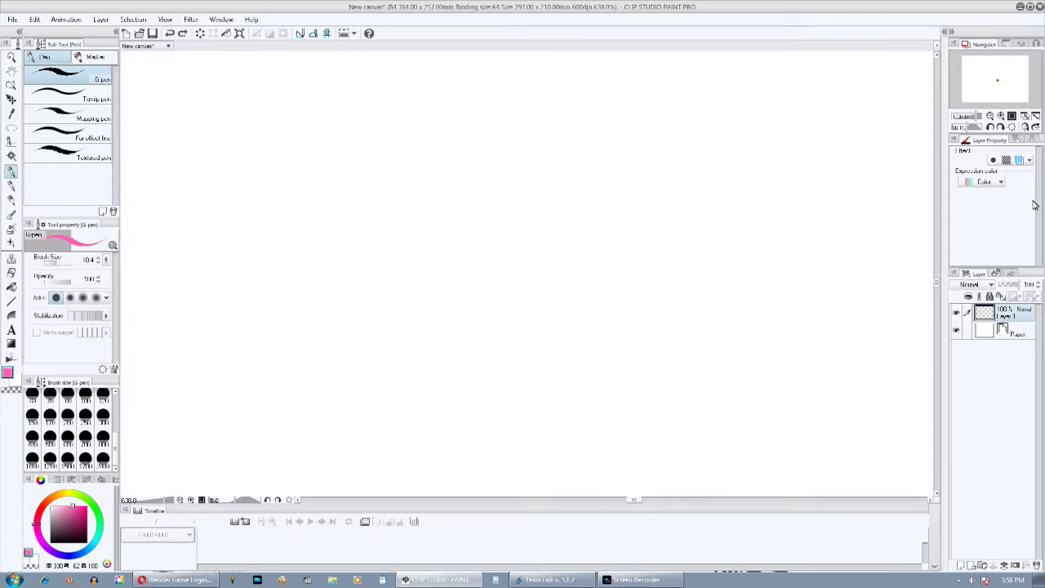
pyautogui.click(990, 117)
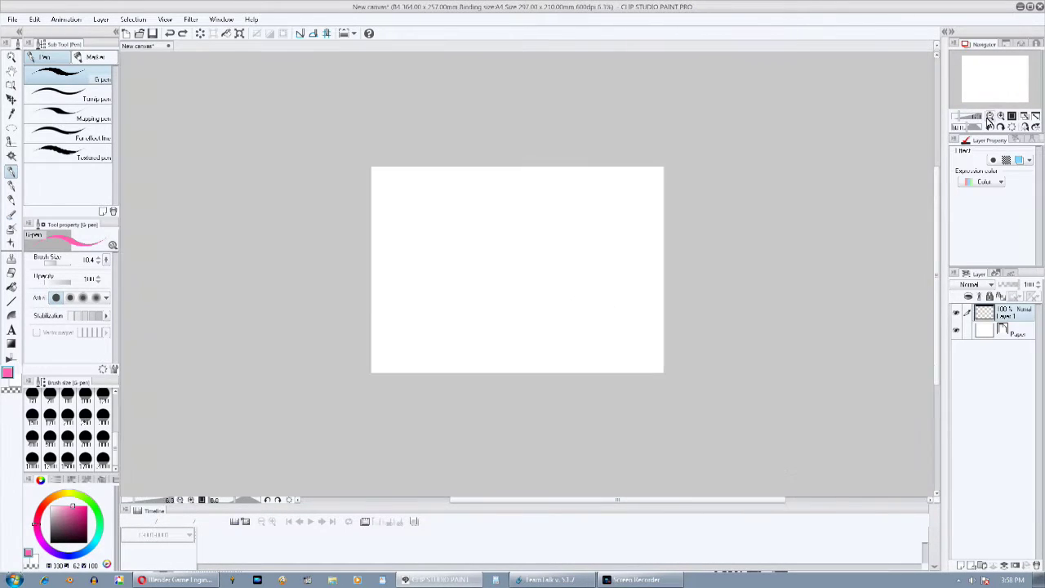
pyautogui.click(125, 512)
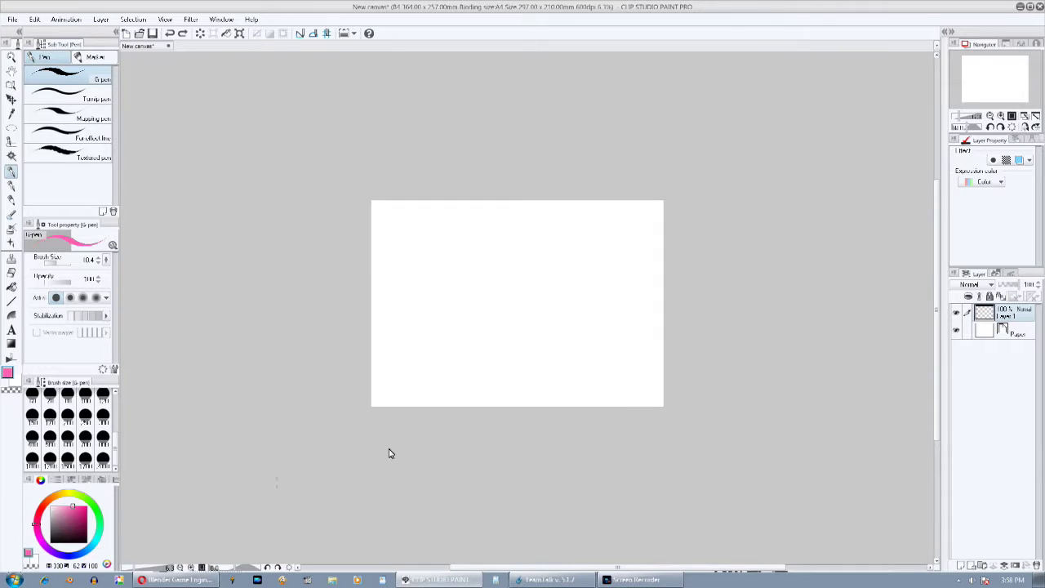
pyautogui.click(1011, 117)
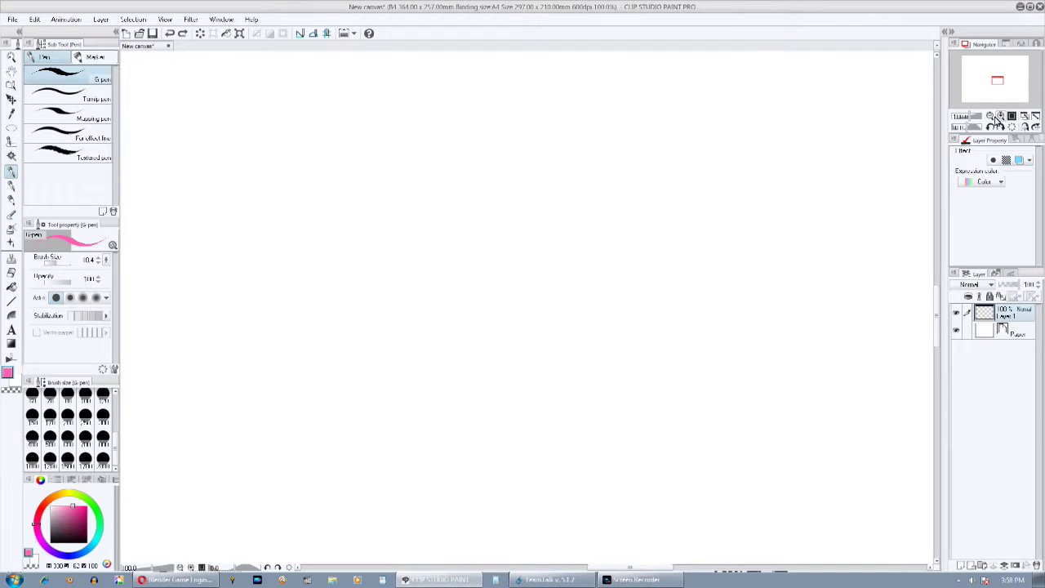
pyautogui.click(970, 117)
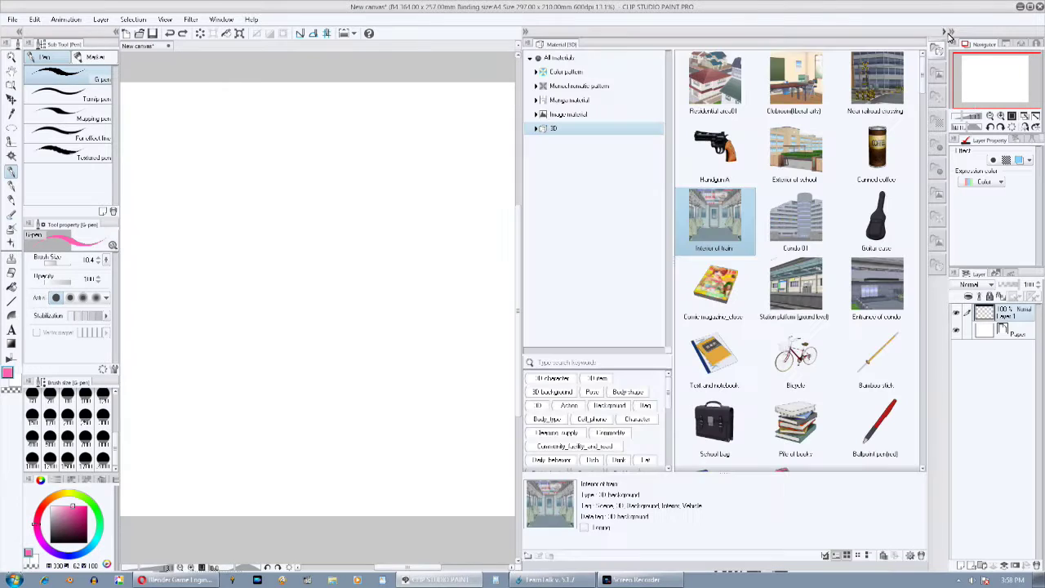
# - Add the Trees image material from the Material library as a new layer
pyautogui.click(948, 34)
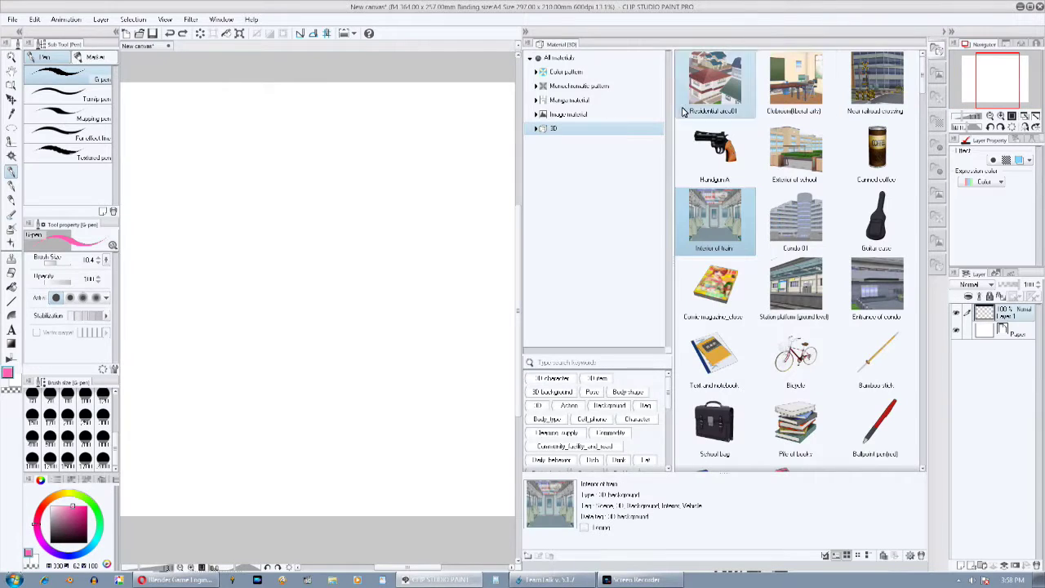
pyautogui.click(560, 115)
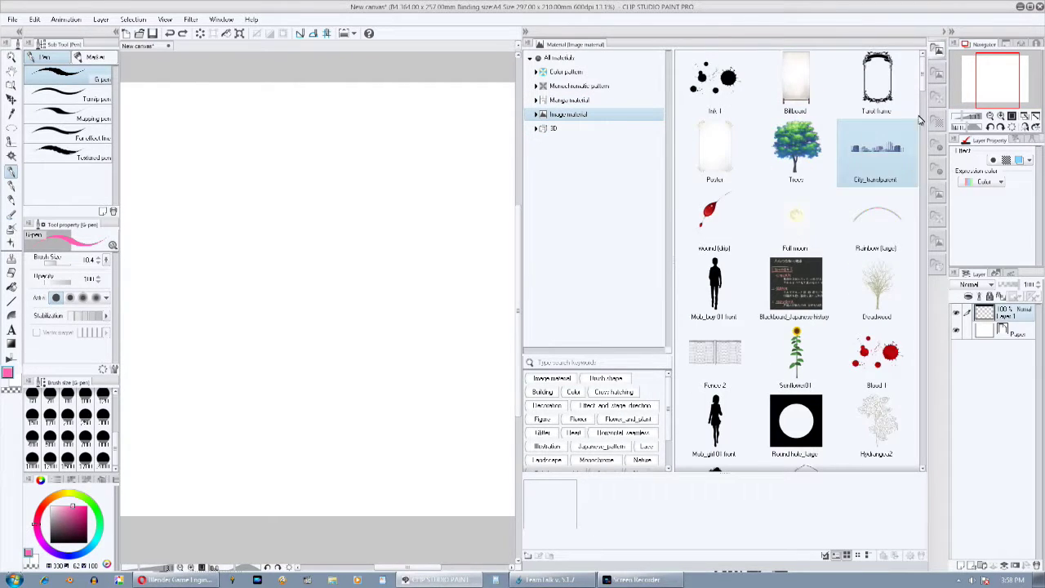
pyautogui.scroll(-1, 925, 90)
pyautogui.scroll(1, 925, 90)
pyautogui.click(899, 154)
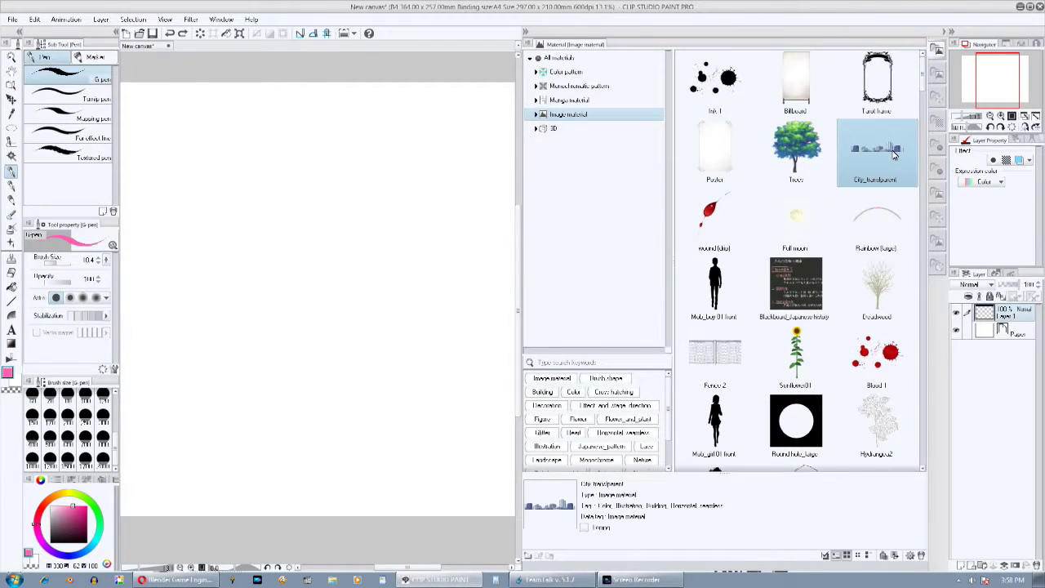
pyautogui.moveTo(796, 155); pyautogui.dragTo(1029, 325)
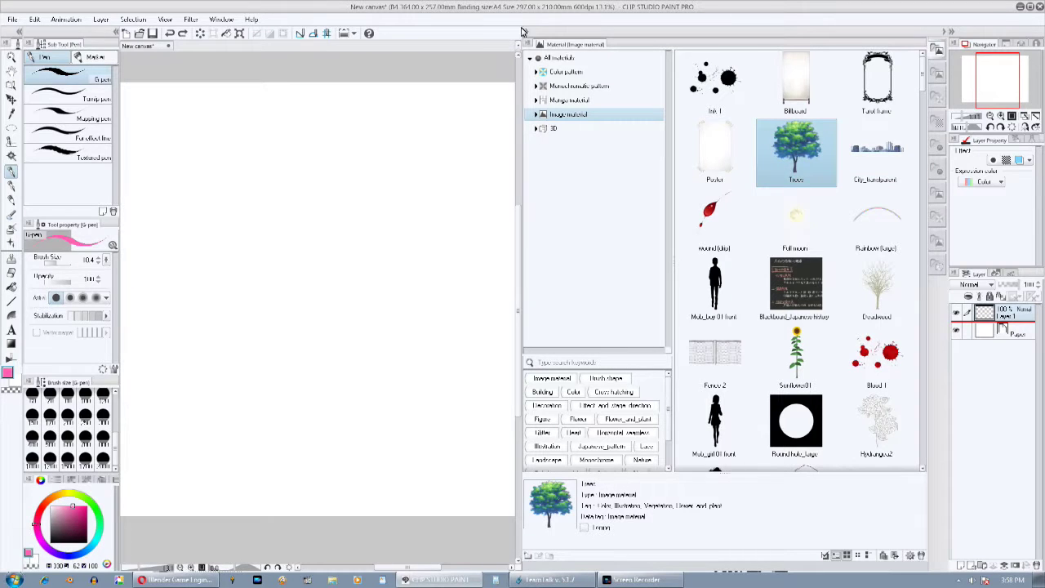
pyautogui.click(525, 35)
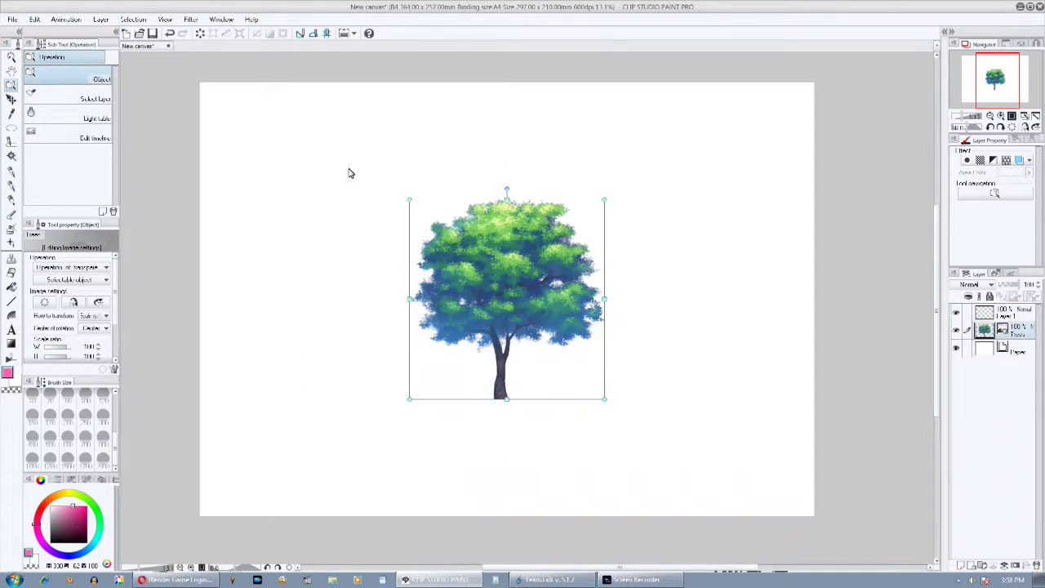
# - Enlarge the tree, move it toward the page centre, and turn on its border effect
pyautogui.moveTo(407, 197); pyautogui.dragTo(338, 123)
pyautogui.moveTo(499, 242); pyautogui.dragTo(514, 286)
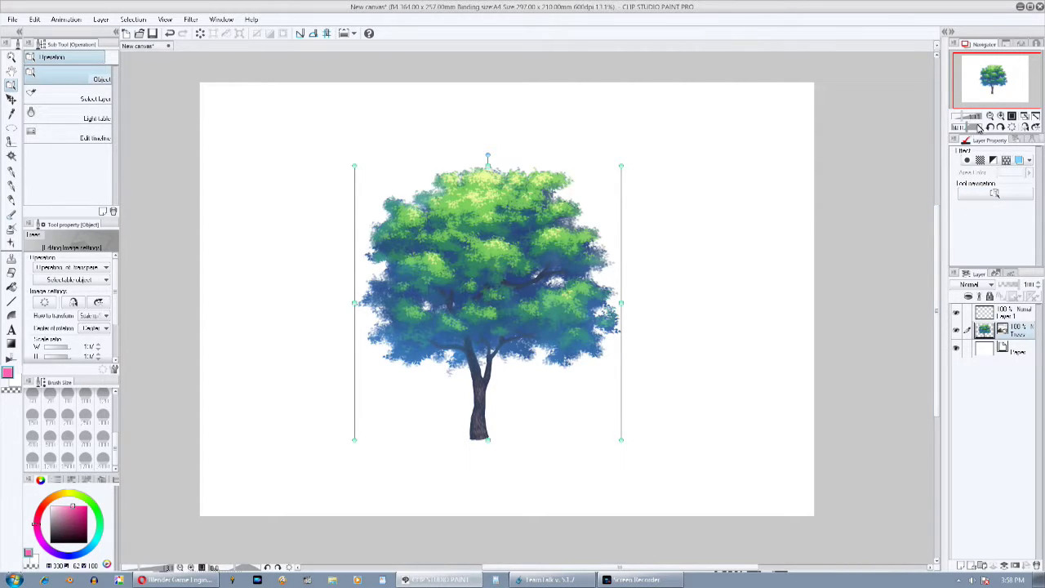
pyautogui.click(967, 161)
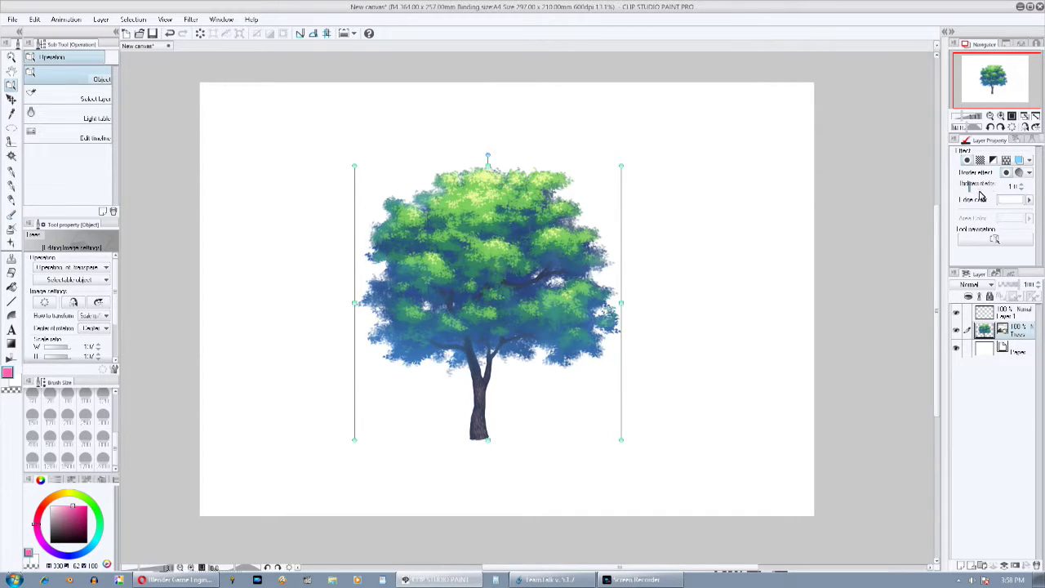
# - Set the tree's edge colour to black, thicken the outline, then remove the border effect
pyautogui.click(1012, 199)
pyautogui.click(637, 311)
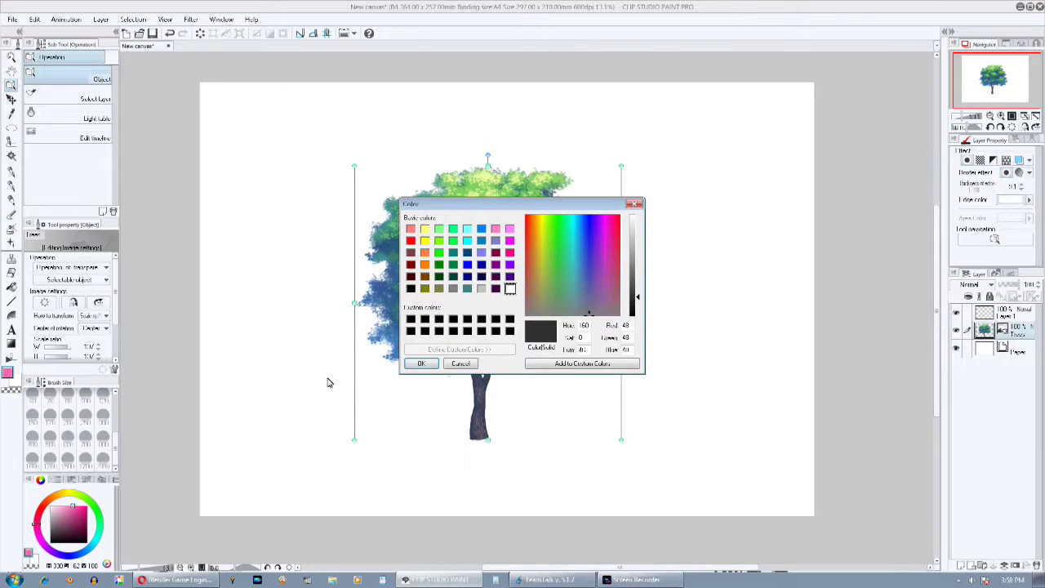
pyautogui.click(418, 364)
pyautogui.moveTo(984, 193); pyautogui.dragTo(988, 191)
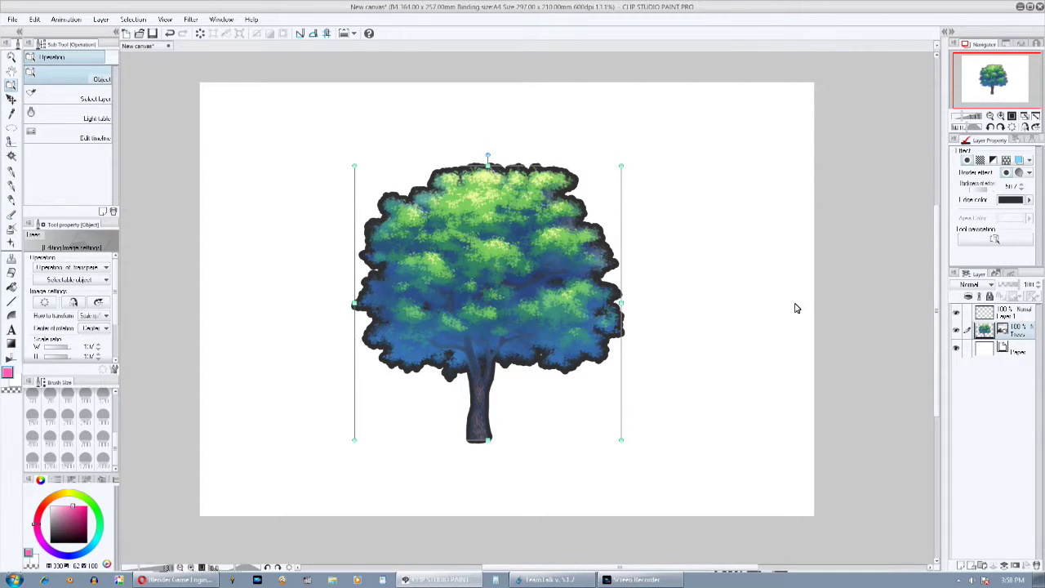
pyautogui.click(969, 162)
# - Apply the grey tone effect to the tree, toggling it off and back on
pyautogui.click(980, 162)
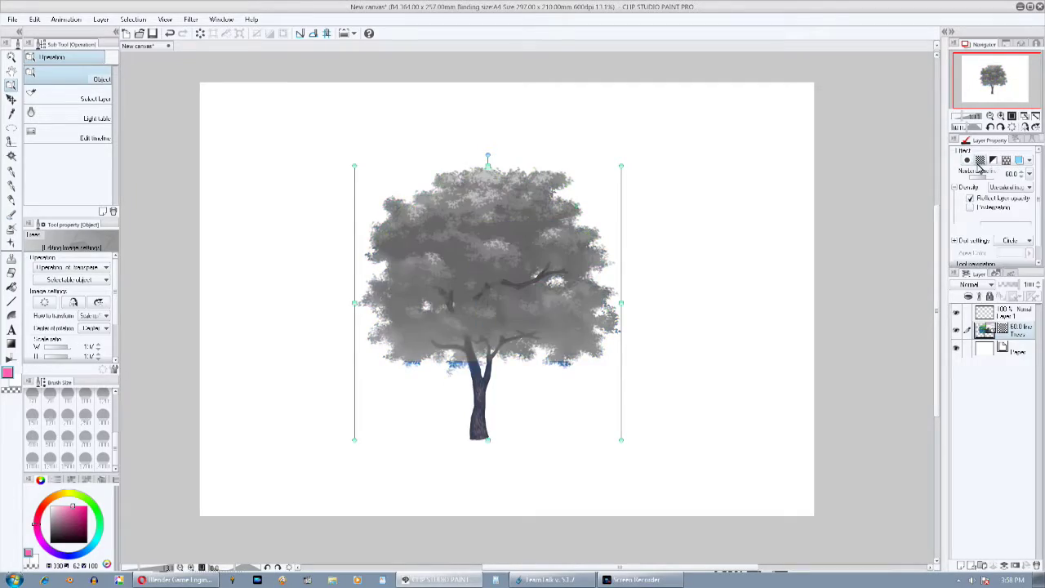
pyautogui.scroll(5, 367, 292)
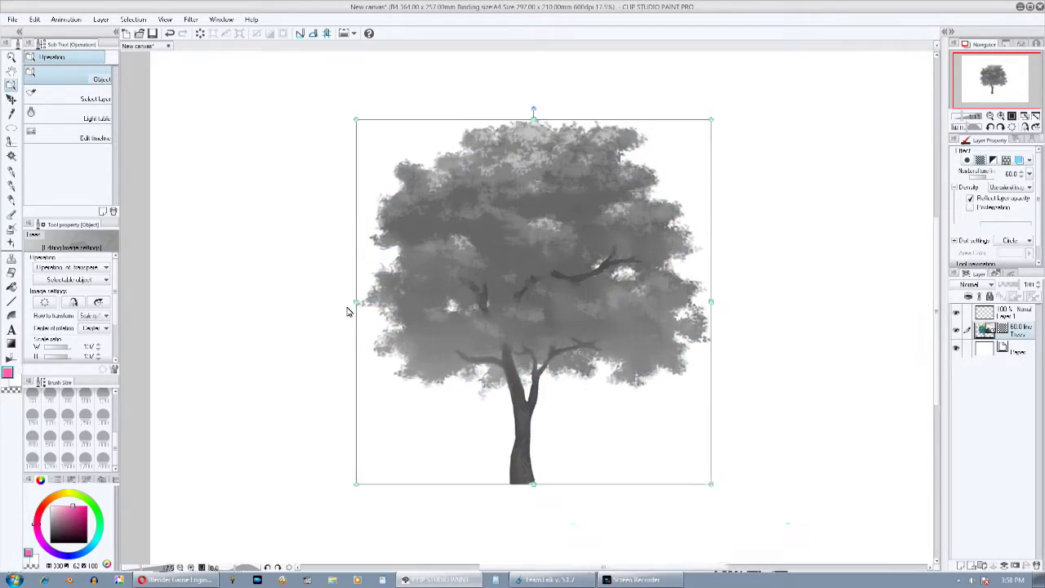
pyautogui.scroll(1, 365, 304)
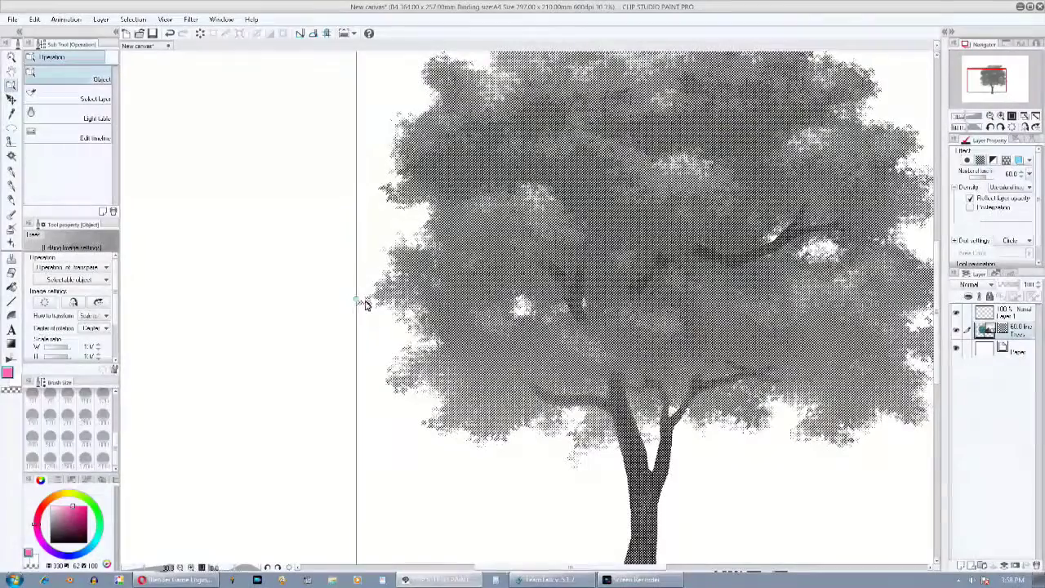
pyautogui.click(981, 162)
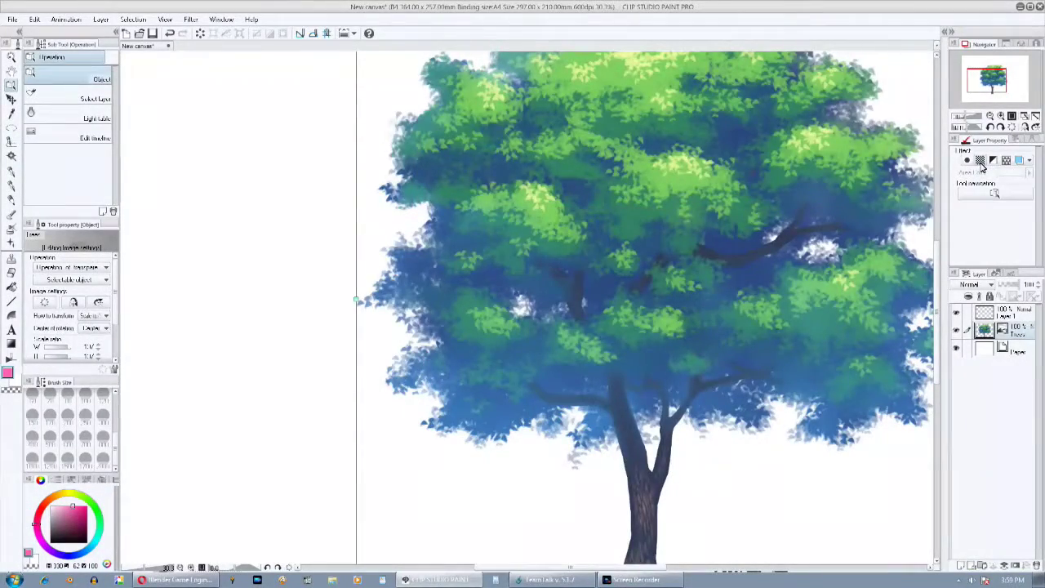
pyautogui.click(981, 163)
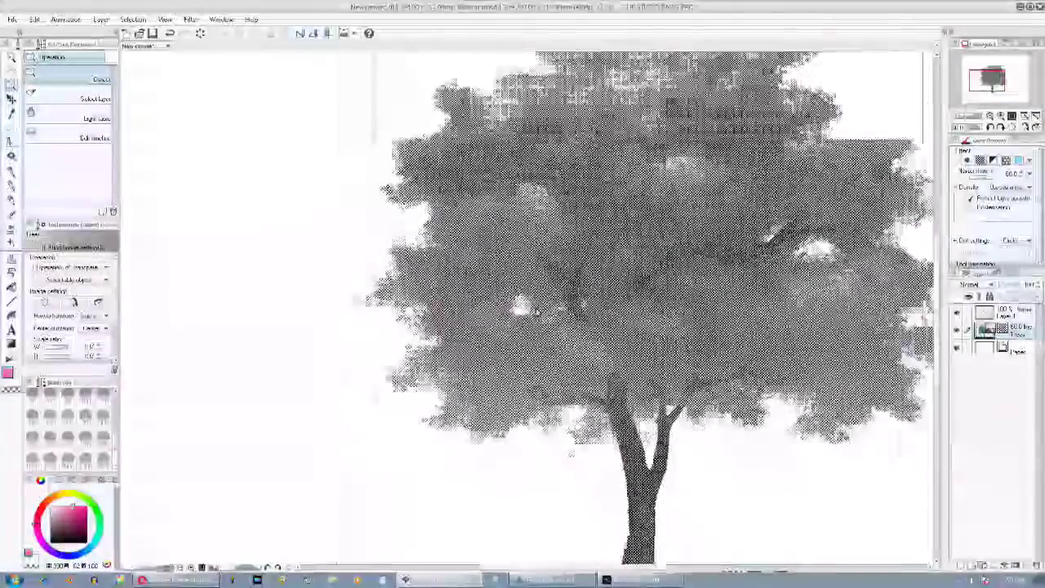
# - Enable line extraction, darken it then lower its value two steps, and switch tone off
pyautogui.click(971, 208)
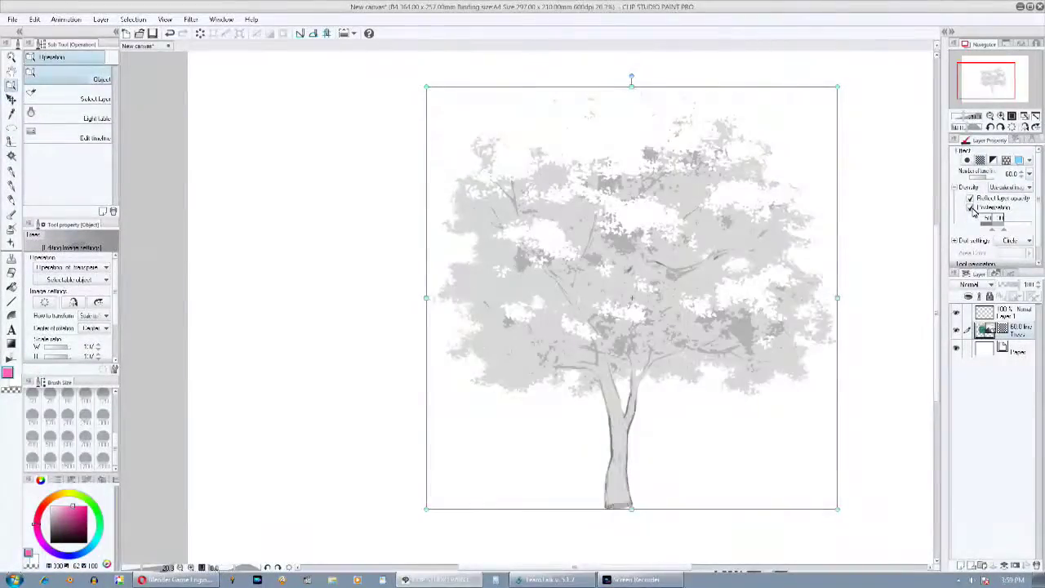
pyautogui.moveTo(1001, 86); pyautogui.dragTo(1005, 87)
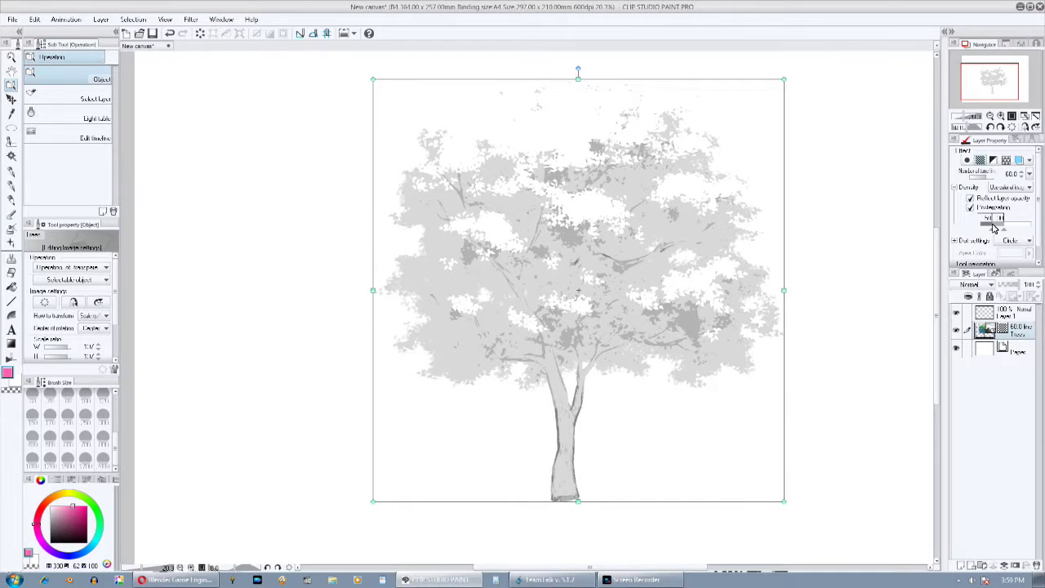
pyautogui.moveTo(995, 228); pyautogui.dragTo(1013, 235)
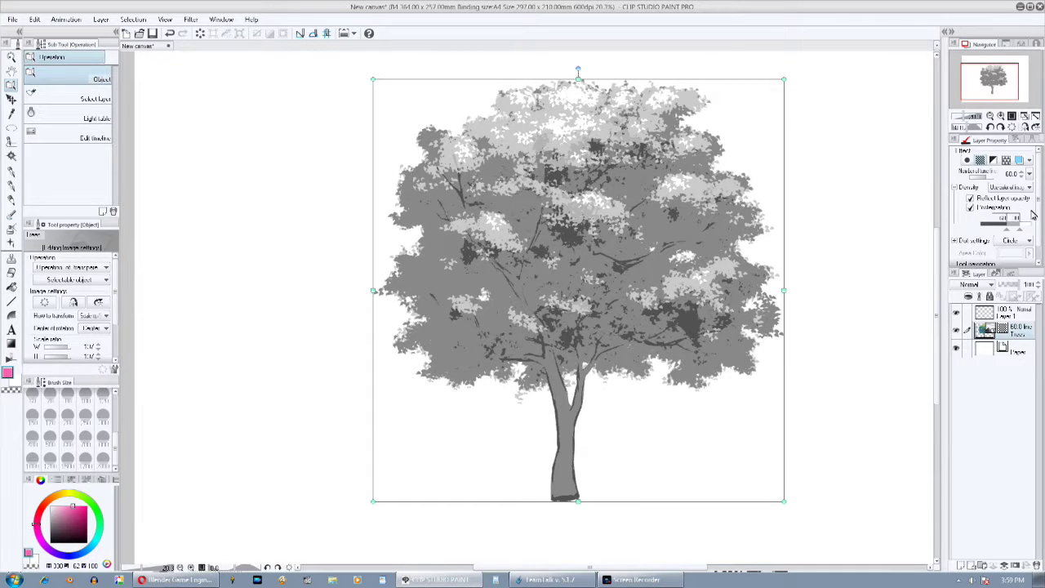
pyautogui.click(1022, 223)
pyautogui.click(1023, 225)
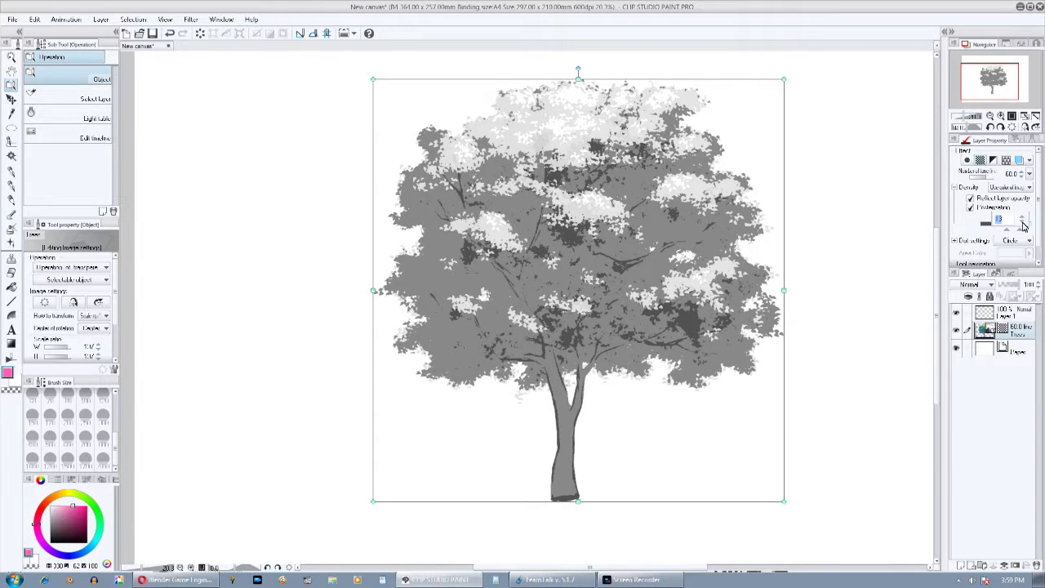
pyautogui.click(980, 161)
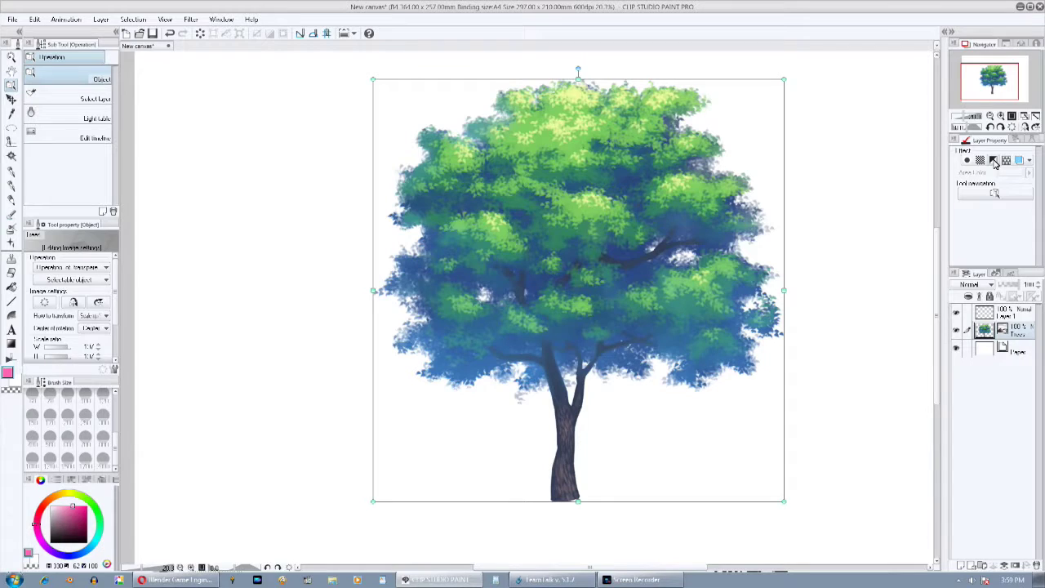
# - Try the black silhouette and flat layer colour expression settings on the tree
pyautogui.click(993, 161)
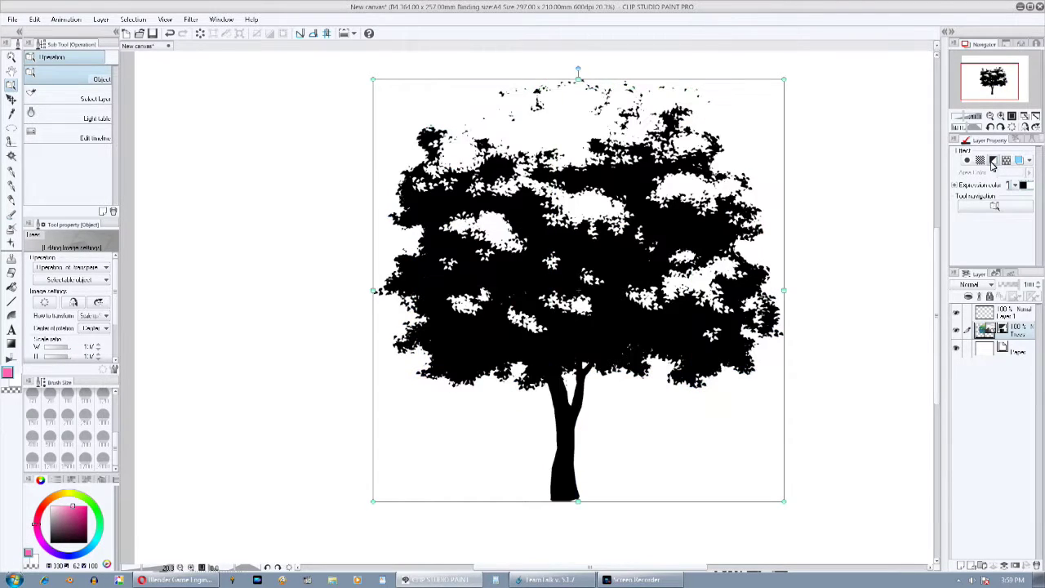
pyautogui.click(955, 186)
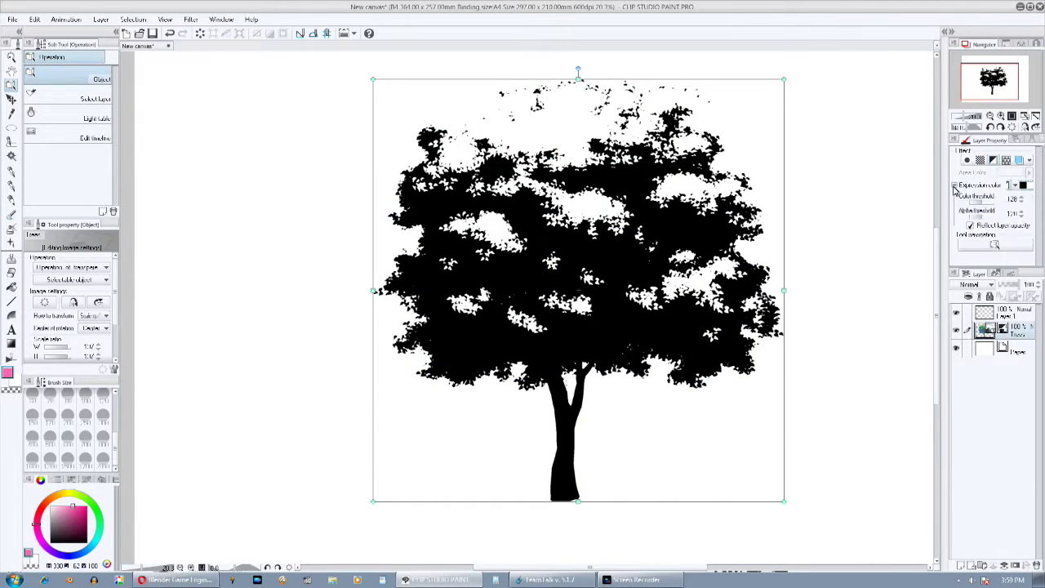
pyautogui.click(1019, 161)
pyautogui.click(994, 161)
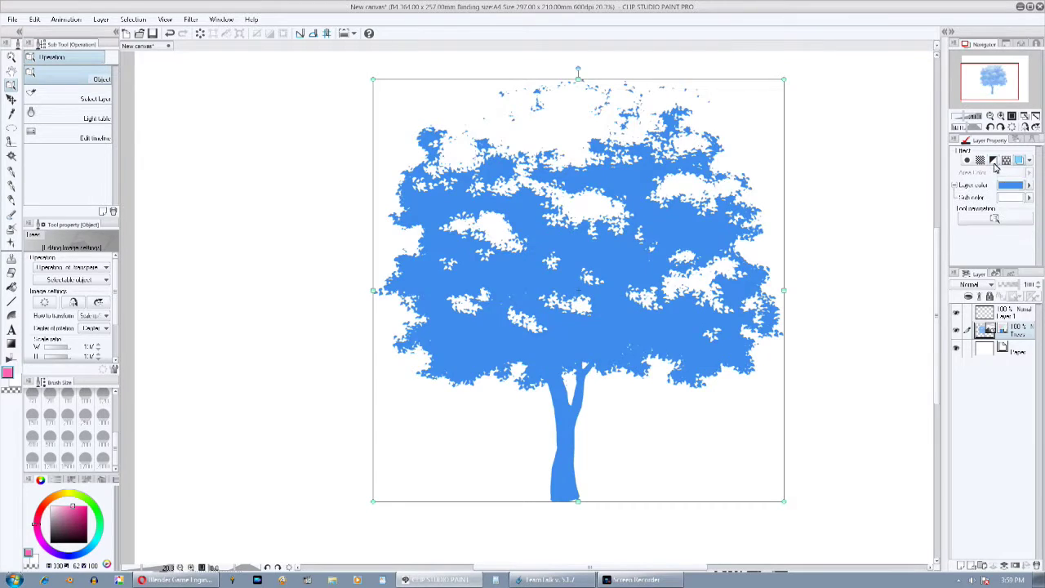
# - Set the layer colour to brown with a maroon sub colour, then delete the tree layer
pyautogui.click(1029, 188)
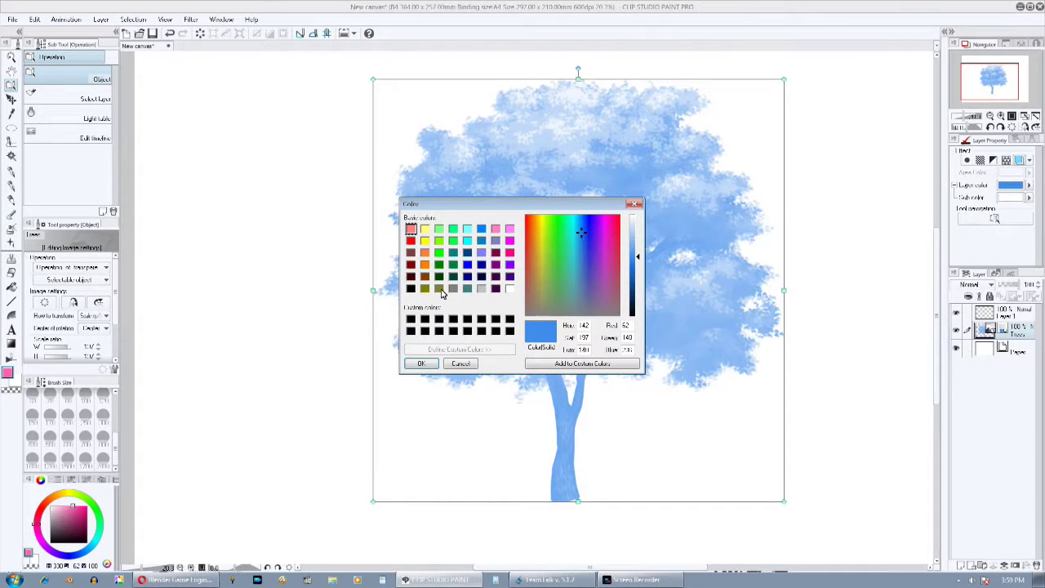
pyautogui.click(423, 276)
pyautogui.click(422, 363)
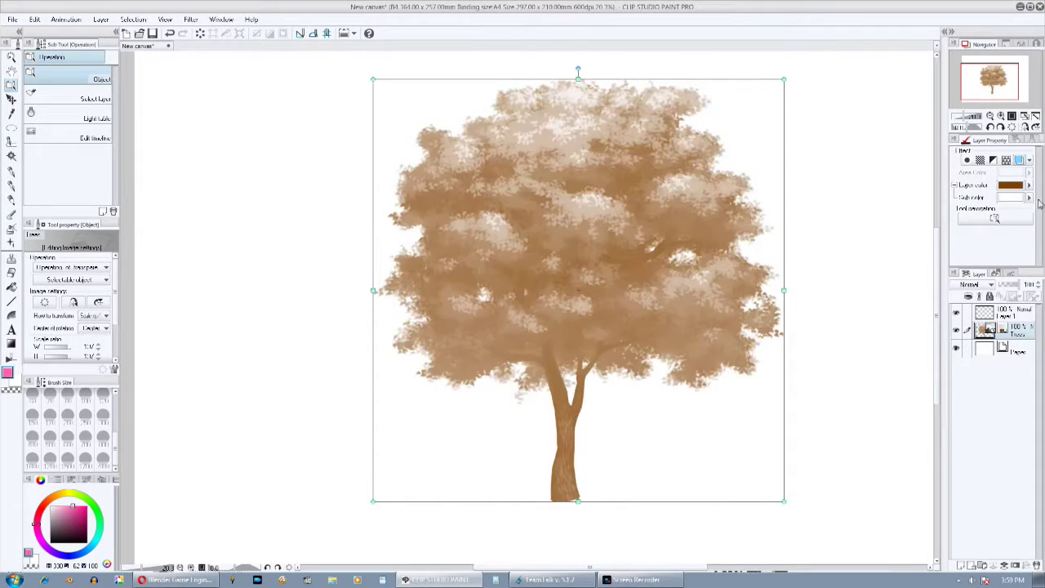
pyautogui.click(1029, 198)
pyautogui.click(494, 254)
pyautogui.click(422, 362)
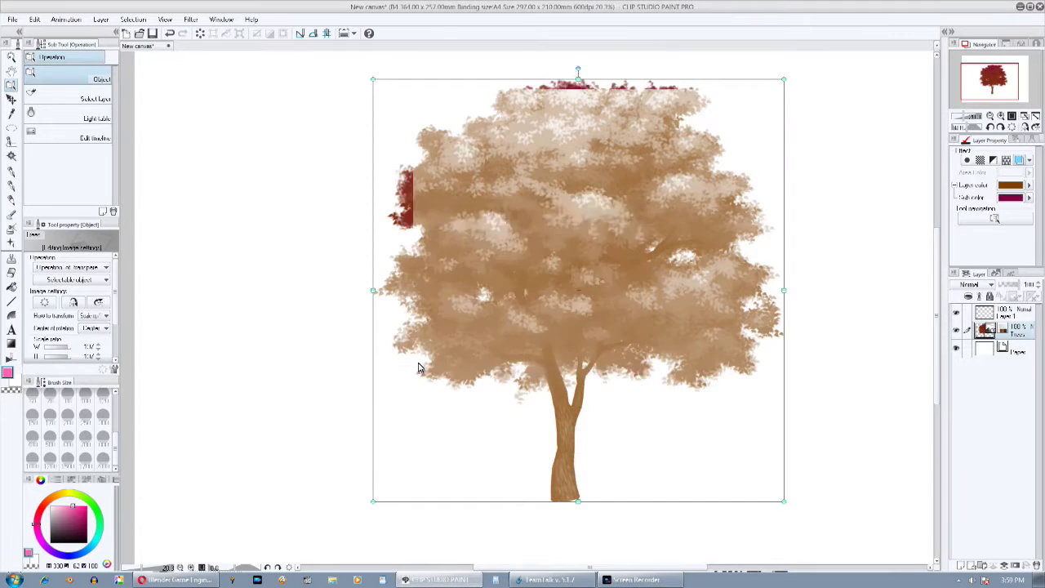
pyautogui.rightClick(1015, 327)
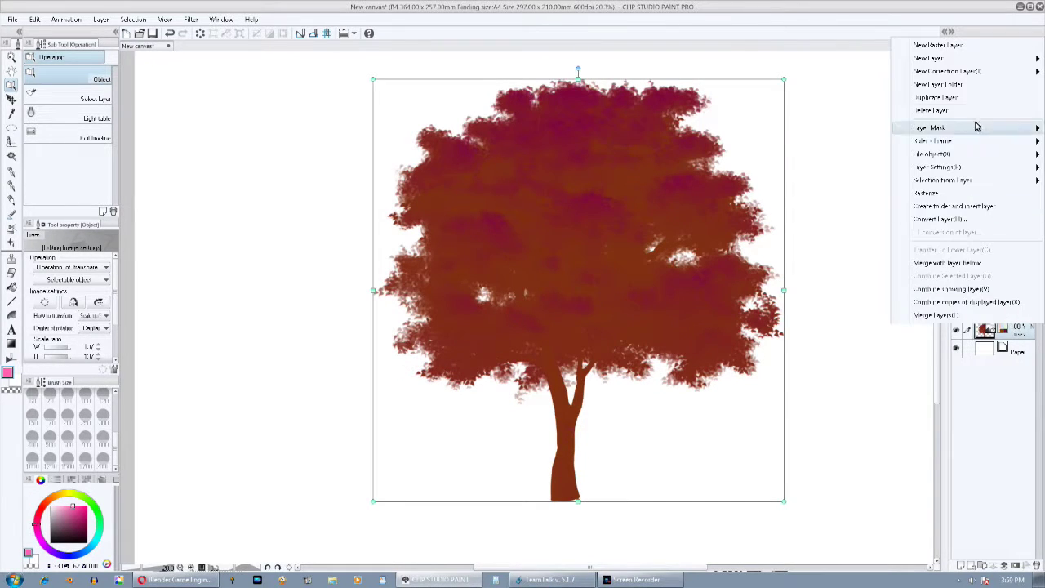
pyautogui.click(952, 107)
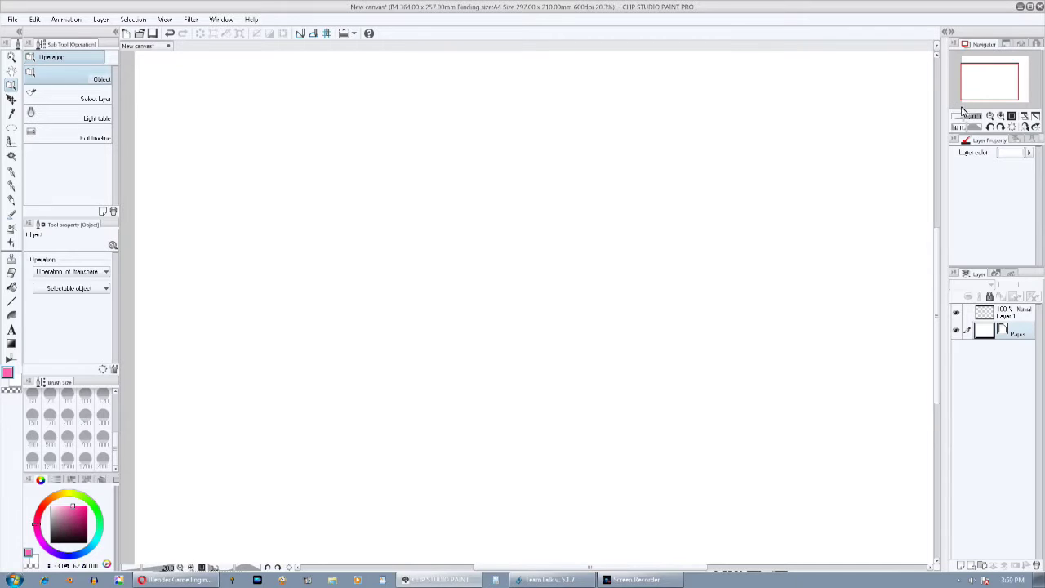
# - Select Layer 1, switch to the G-pen at size 35.1, and draw a long pink stroke
pyautogui.click(1022, 143)
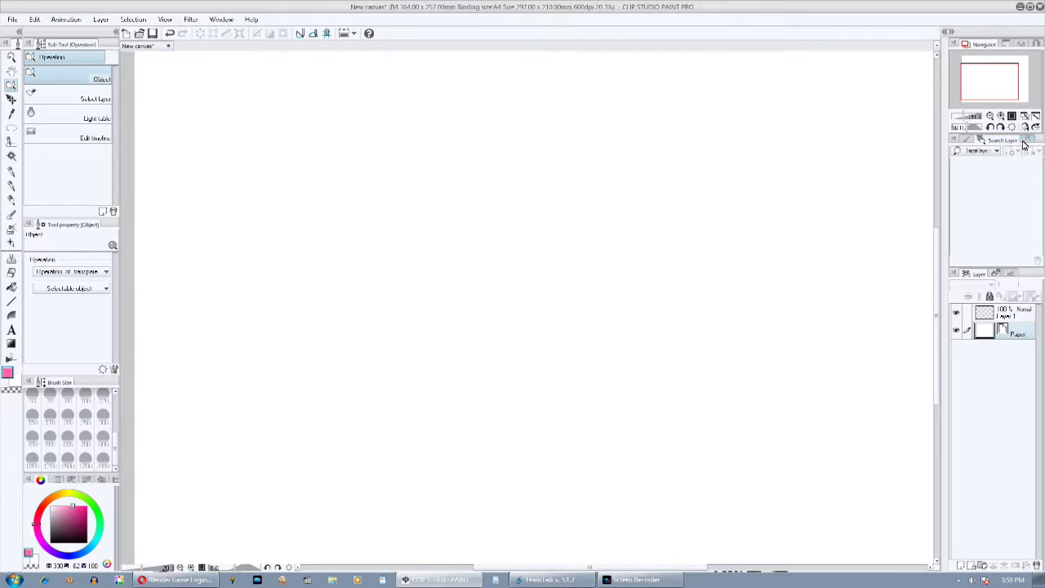
pyautogui.click(1004, 314)
pyautogui.press('p')
pyautogui.scroll(-2, 485, 245)
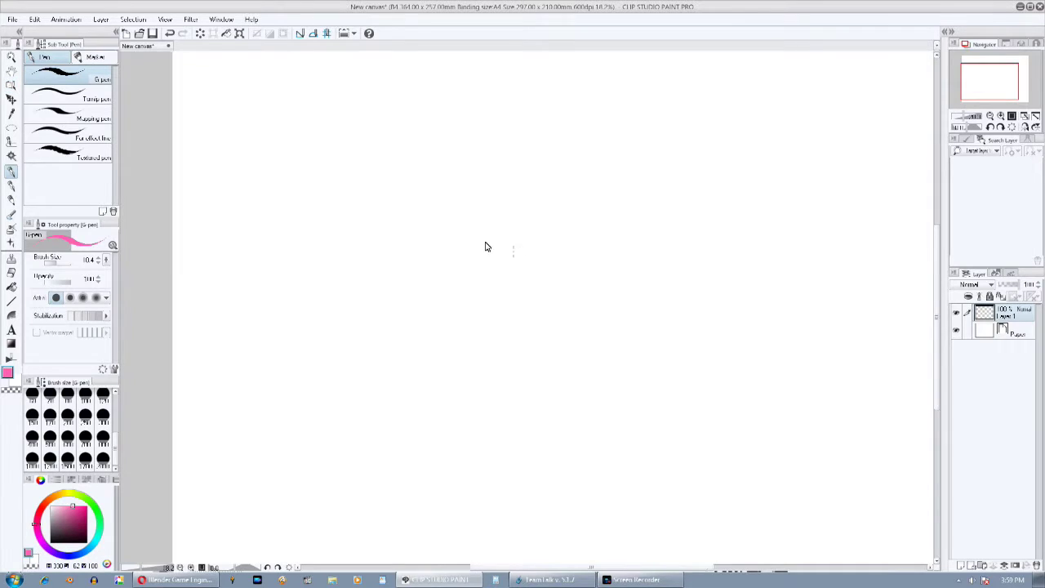
pyautogui.click(61, 262)
pyautogui.moveTo(495, 160)
pyautogui.mouseDown()
pyautogui.moveTo(396, 277)
pyautogui.moveTo(579, 172)
pyautogui.moveTo(406, 153)
pyautogui.mouseUp()
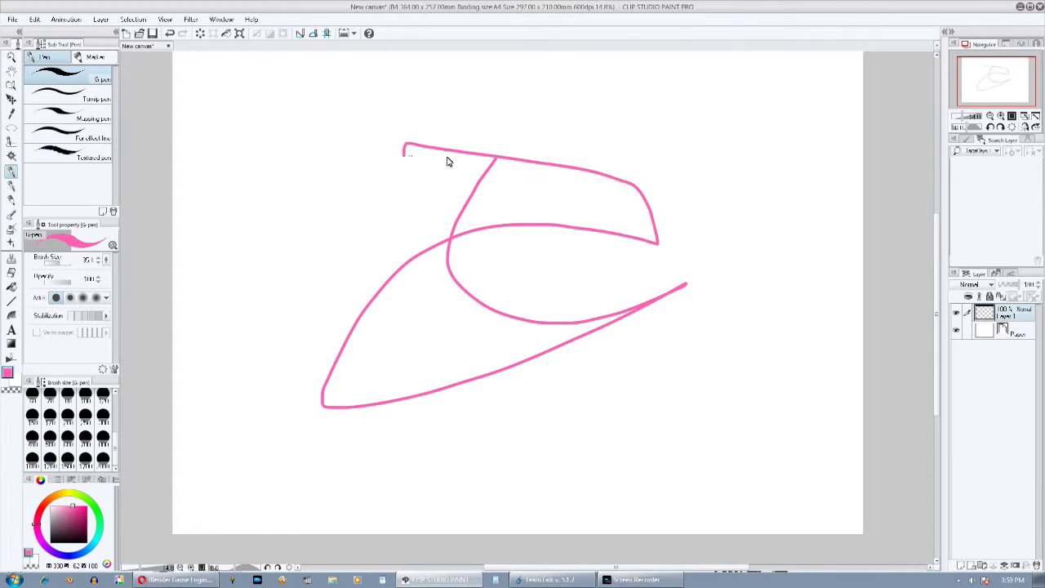
# - Rotate the canvas view through several angles, then reset it upright
pyautogui.click(1002, 127)
pyautogui.click(1003, 128)
pyautogui.click(1003, 128)
pyautogui.click(1003, 129)
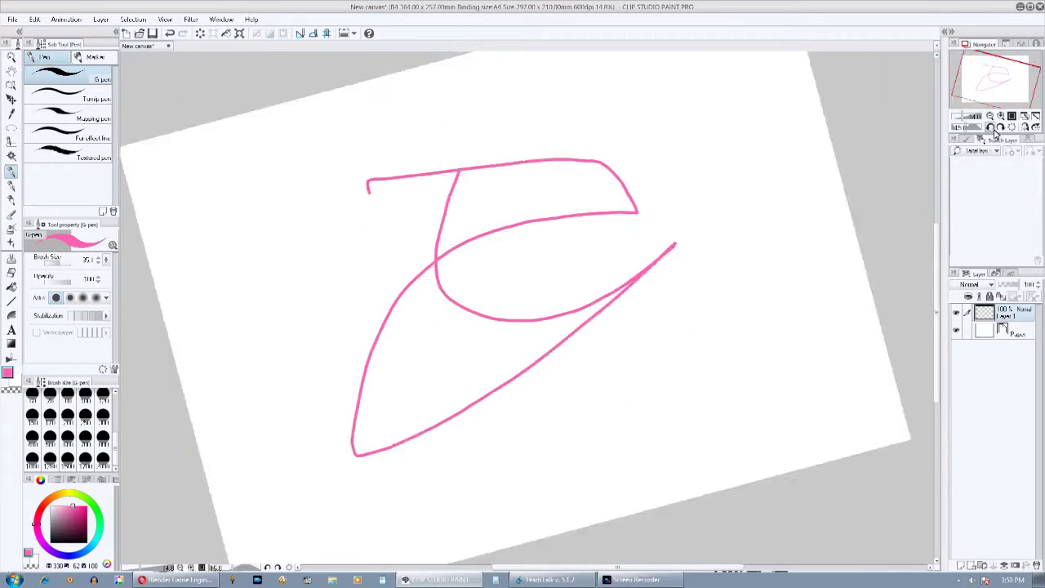
pyautogui.click(1009, 128)
pyautogui.click(1012, 128)
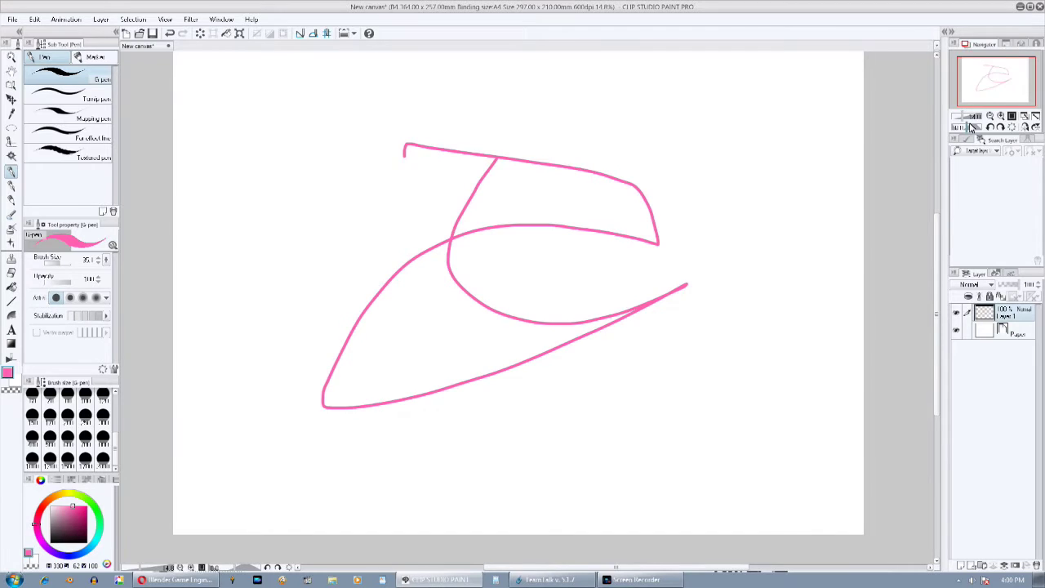
pyautogui.moveTo(974, 129); pyautogui.dragTo(964, 135)
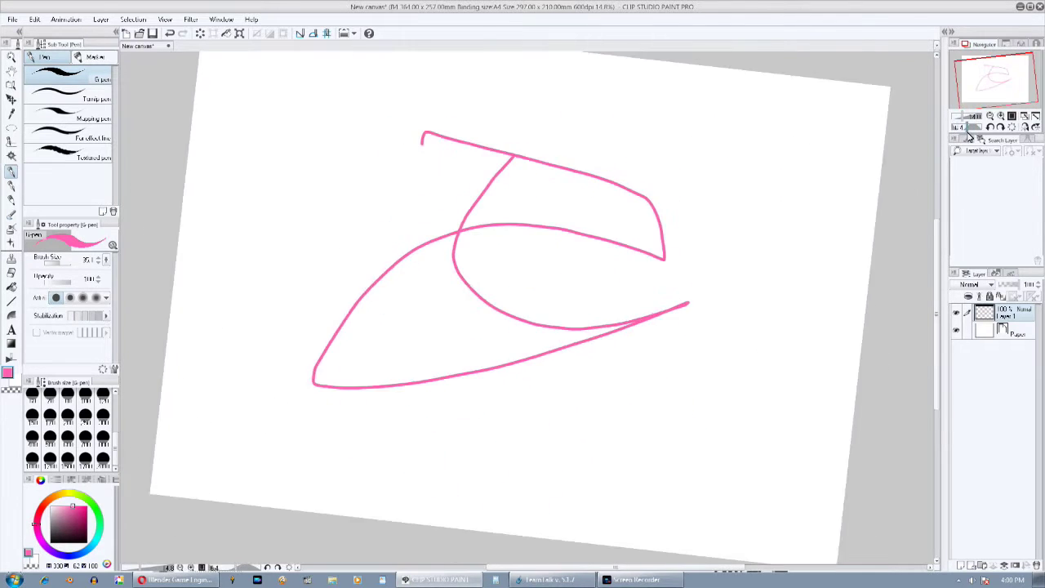
pyautogui.moveTo(969, 134)
pyautogui.mouseDown()
pyautogui.moveTo(962, 139)
pyautogui.moveTo(980, 136)
pyautogui.mouseUp()
pyautogui.click(1013, 127)
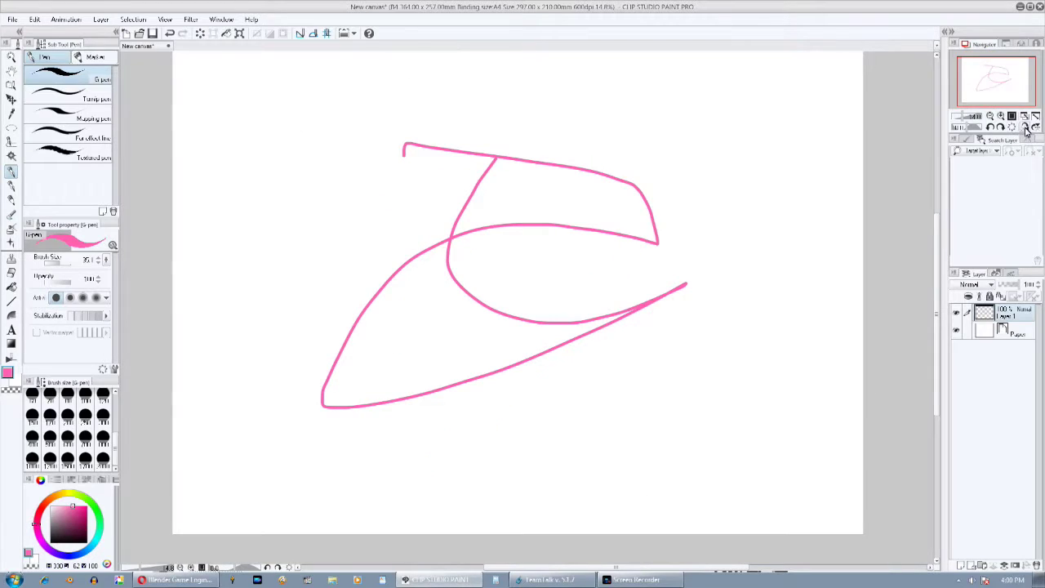
# - Mirror and flip the canvas view and restore it, then fit the canvas in the window
pyautogui.click(1027, 128)
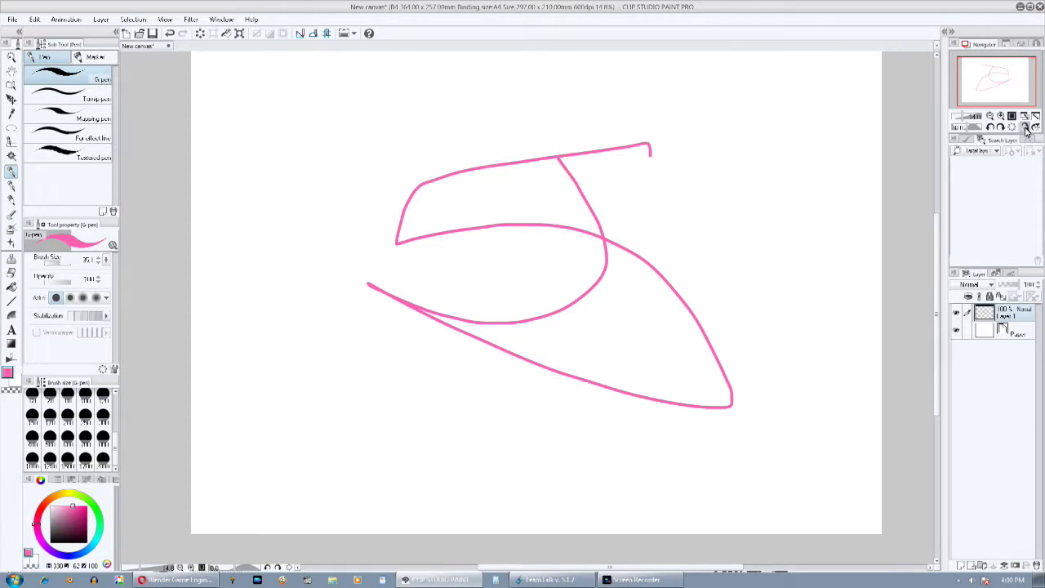
pyautogui.click(1026, 128)
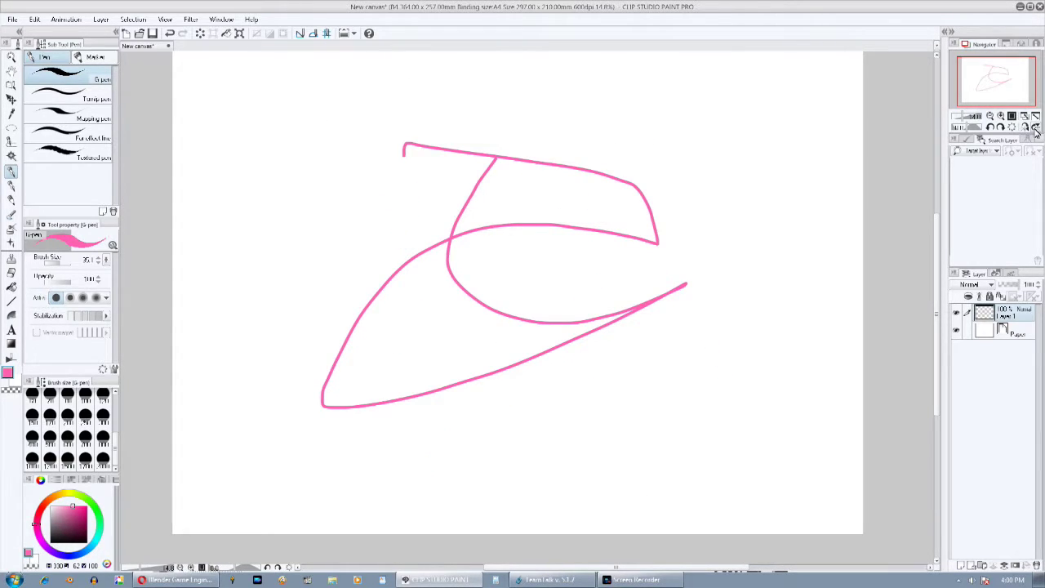
pyautogui.click(1036, 128)
pyautogui.click(1036, 129)
pyautogui.click(1026, 117)
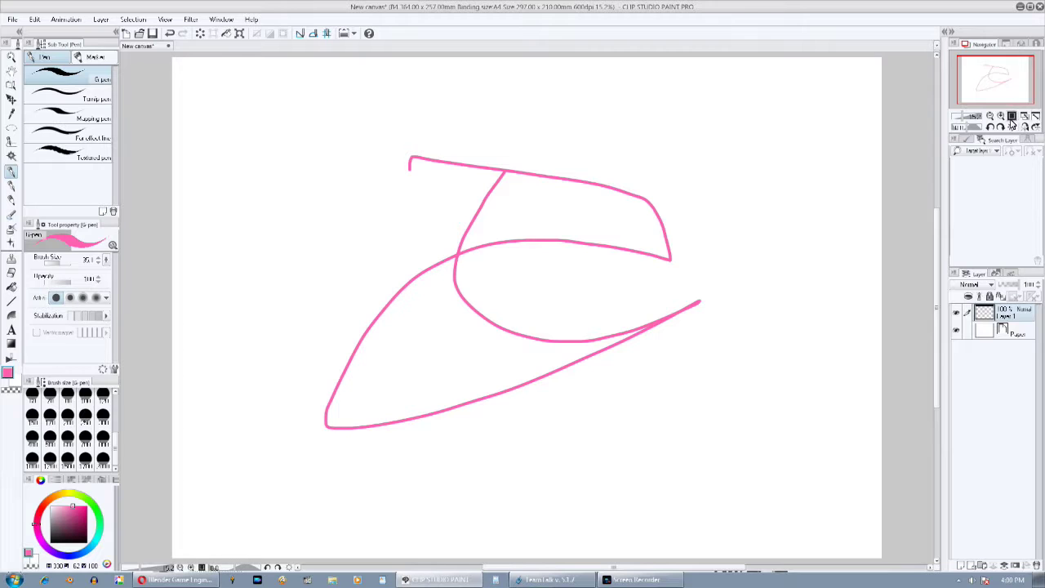
# - Clear the pink doodle from Layer 1 with Delete
pyautogui.scroll(-2, 714, 214)
pyautogui.scroll(3, 710, 217)
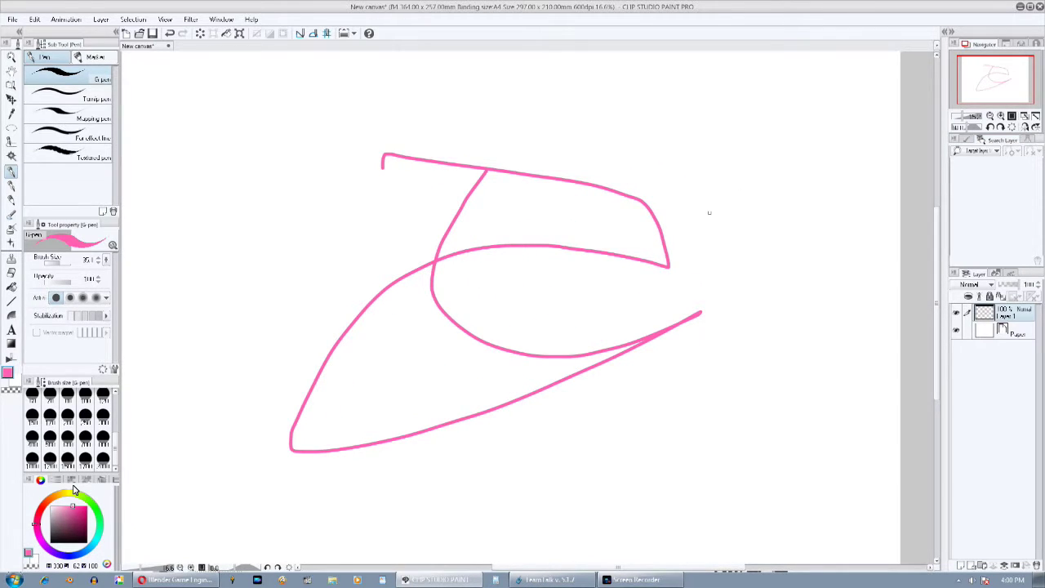
pyautogui.scroll(1, 709, 213)
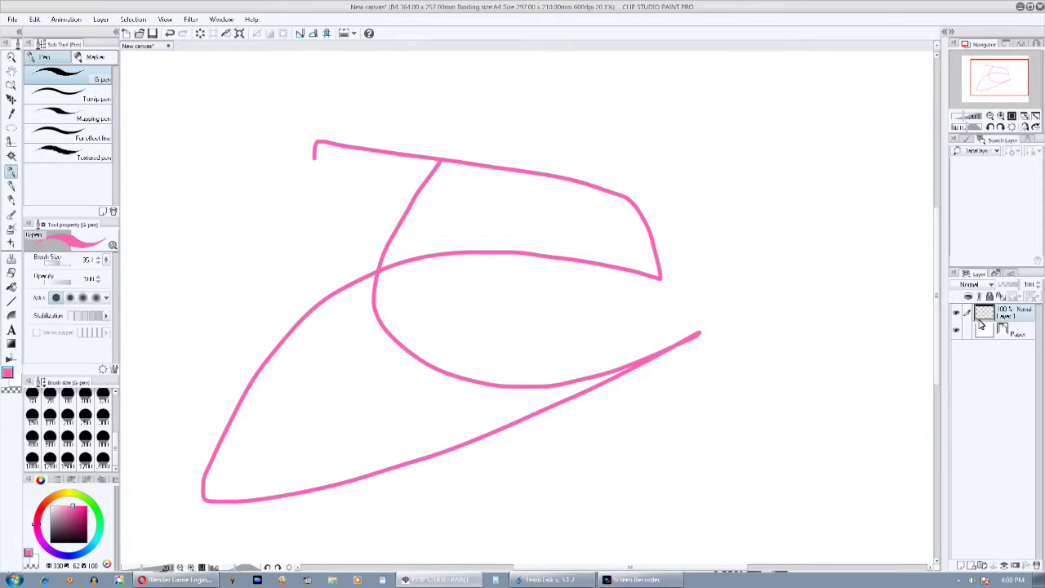
pyautogui.press('Delete')
pyautogui.scroll(-2, 352, 238)
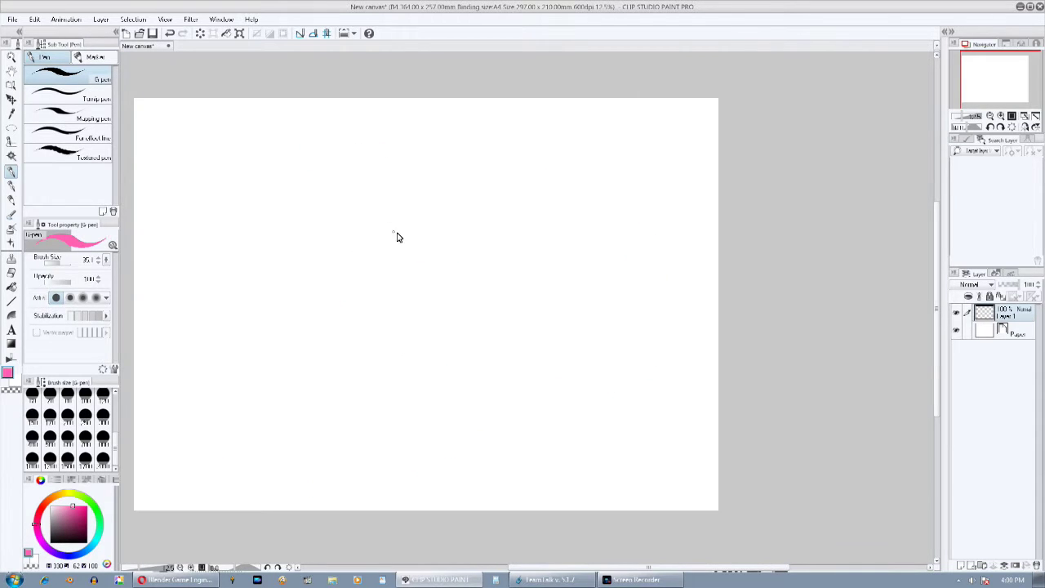
# - Give the G-pen the strongest anti-aliasing, size 78.8, and an exact stabilization value
pyautogui.click(95, 297)
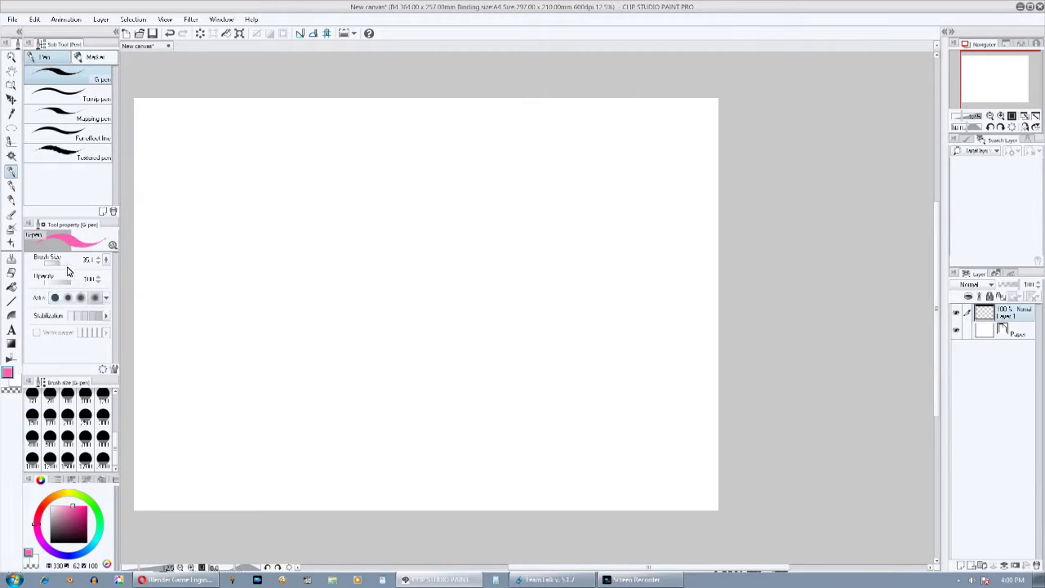
pyautogui.moveTo(57, 269); pyautogui.dragTo(65, 270)
pyautogui.moveTo(1008, 84); pyautogui.dragTo(980, 87)
pyautogui.scroll(1, 502, 155)
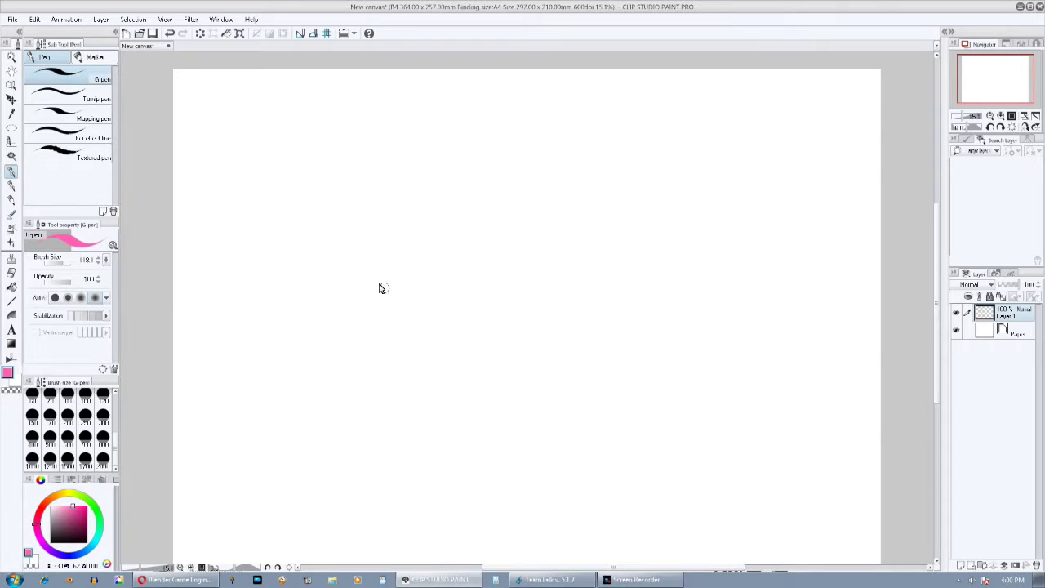
pyautogui.click(113, 317)
pyautogui.press('Return')
# - Undo a pink zigzag scribble, set the pen size to 100, and undo a test stroke
pyautogui.moveTo(350, 132)
pyautogui.mouseDown()
pyautogui.moveTo(361, 200)
pyautogui.moveTo(432, 285)
pyautogui.moveTo(408, 330)
pyautogui.moveTo(296, 284)
pyautogui.moveTo(570, 112)
pyautogui.moveTo(786, 320)
pyautogui.moveTo(504, 420)
pyautogui.moveTo(448, 490)
pyautogui.moveTo(382, 395)
pyautogui.moveTo(543, 341)
pyautogui.moveTo(348, 370)
pyautogui.moveTo(335, 413)
pyautogui.mouseUp()
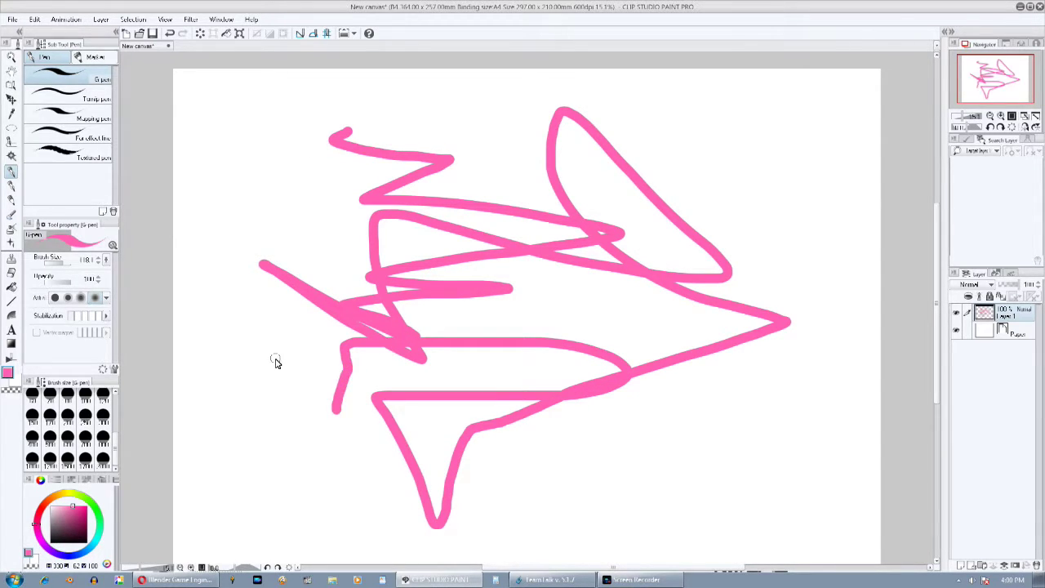
pyautogui.hotkey('ctrl', 'z')
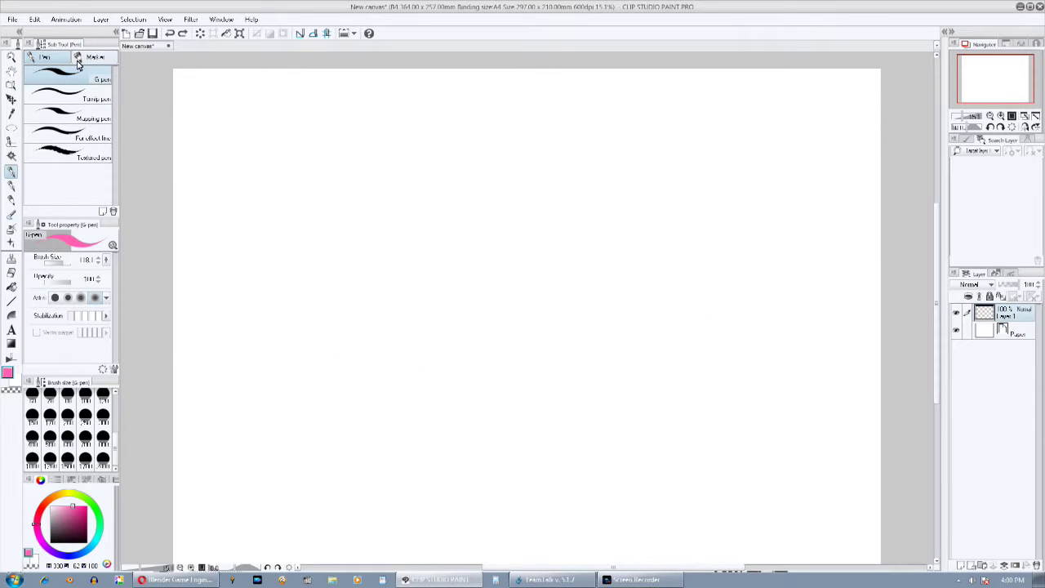
pyautogui.click(85, 393)
pyautogui.moveTo(402, 155)
pyautogui.mouseDown()
pyautogui.moveTo(514, 160)
pyautogui.moveTo(501, 203)
pyautogui.moveTo(594, 195)
pyautogui.moveTo(446, 195)
pyautogui.moveTo(543, 186)
pyautogui.moveTo(605, 149)
pyautogui.moveTo(658, 162)
pyautogui.moveTo(756, 248)
pyautogui.moveTo(721, 311)
pyautogui.moveTo(726, 332)
pyautogui.moveTo(611, 359)
pyautogui.mouseUp()
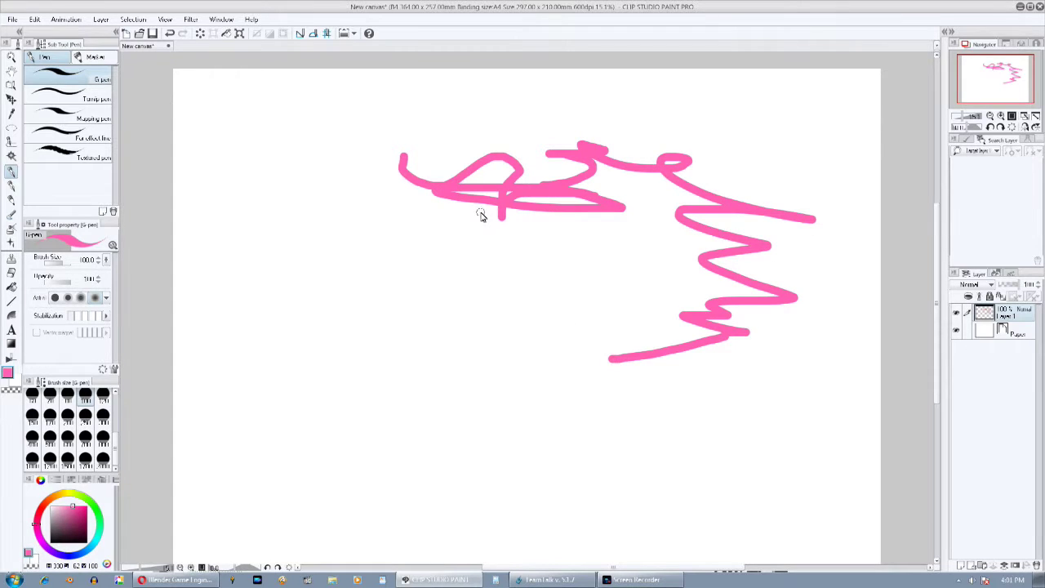
pyautogui.hotkey('ctrl', 'z')
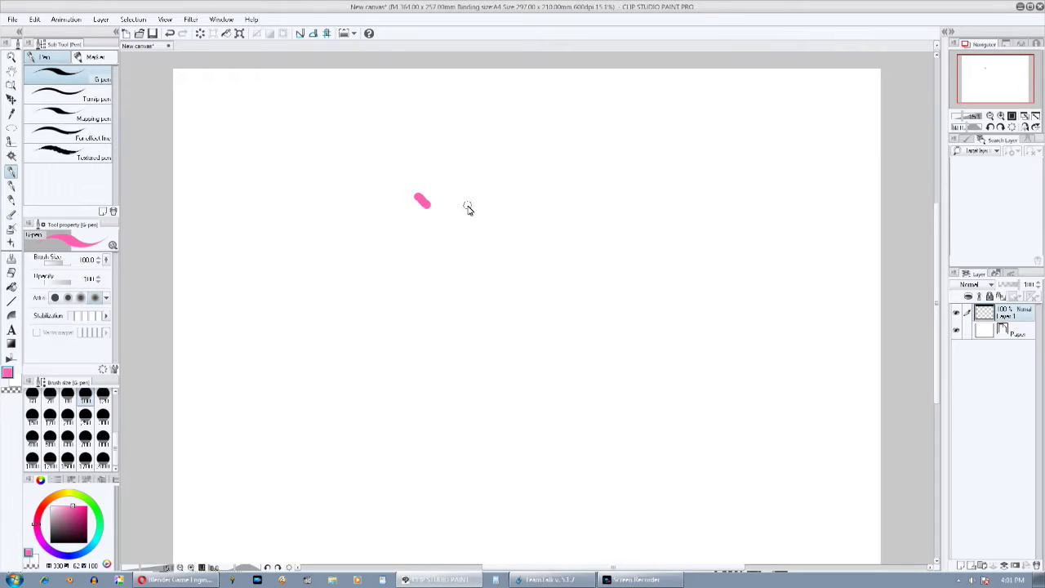
# - Draw and undo a short pink test stroke, then adjust stabilization again
pyautogui.moveTo(282, 132); pyautogui.dragTo(293, 148)
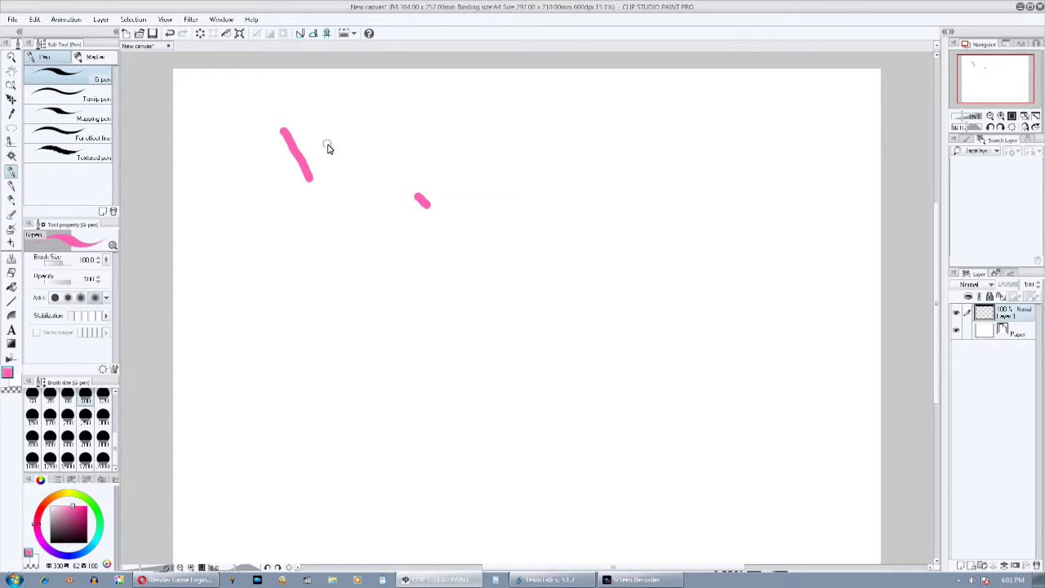
pyautogui.scroll(2, 273, 226)
pyautogui.scroll(-1, 324, 227)
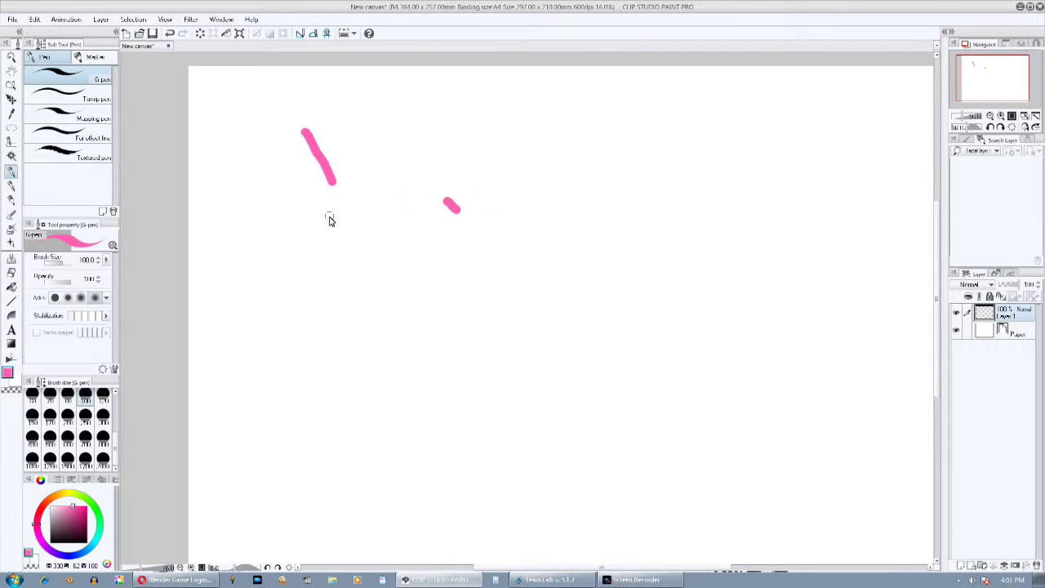
pyautogui.hotkey('ctrl', 'z')
pyautogui.hotkey('ctrl', 'z')
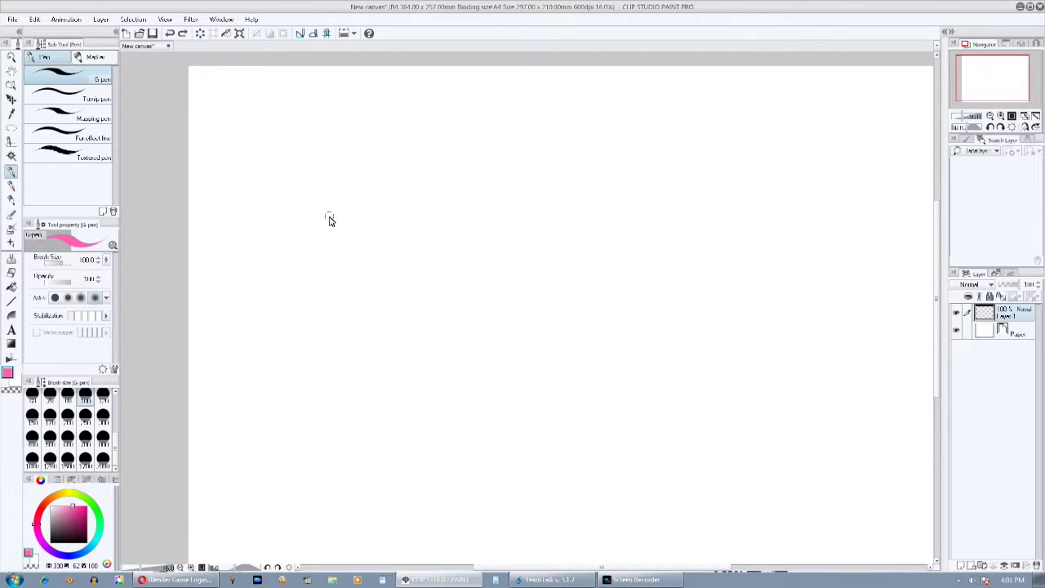
pyautogui.click(105, 320)
# - Compare G-pen stabilization by drawing and undoing pink C-shaped strokes
pyautogui.moveTo(414, 145)
pyautogui.mouseDown()
pyautogui.moveTo(381, 166)
pyautogui.moveTo(380, 194)
pyautogui.moveTo(433, 211)
pyautogui.mouseUp()
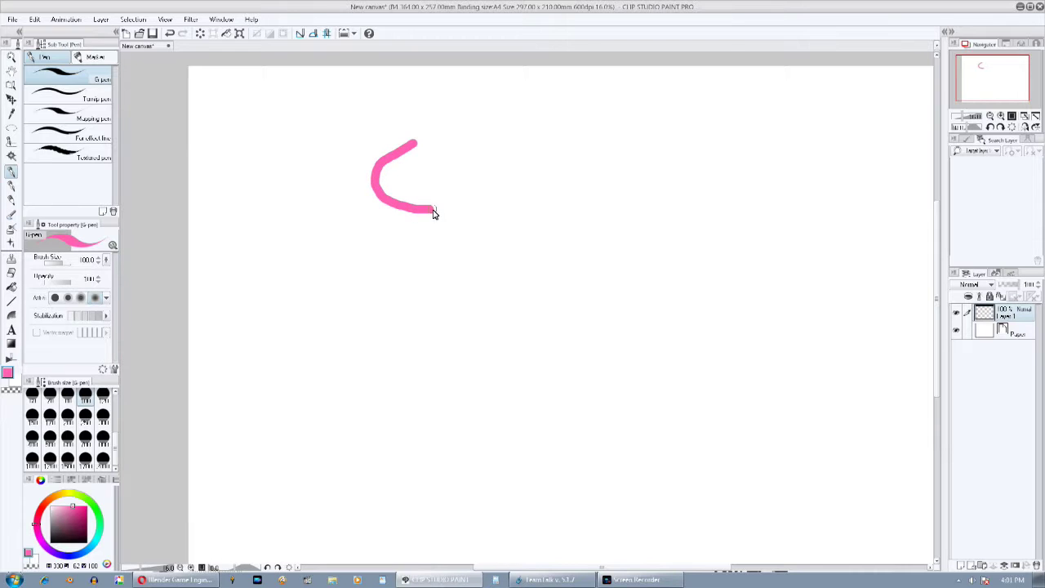
pyautogui.hotkey('ctrl', 'z')
pyautogui.click(107, 316)
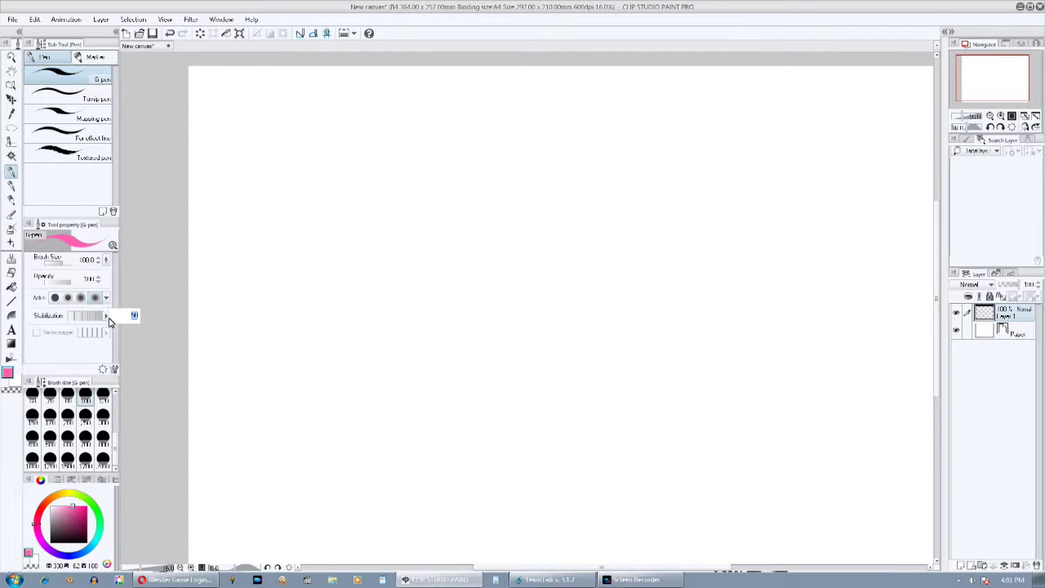
pyautogui.moveTo(547, 168)
pyautogui.mouseDown()
pyautogui.moveTo(510, 190)
pyautogui.moveTo(497, 221)
pyautogui.moveTo(532, 237)
pyautogui.moveTo(592, 234)
pyautogui.moveTo(603, 245)
pyautogui.moveTo(600, 271)
pyautogui.mouseUp()
pyautogui.hotkey('ctrl', 'z')
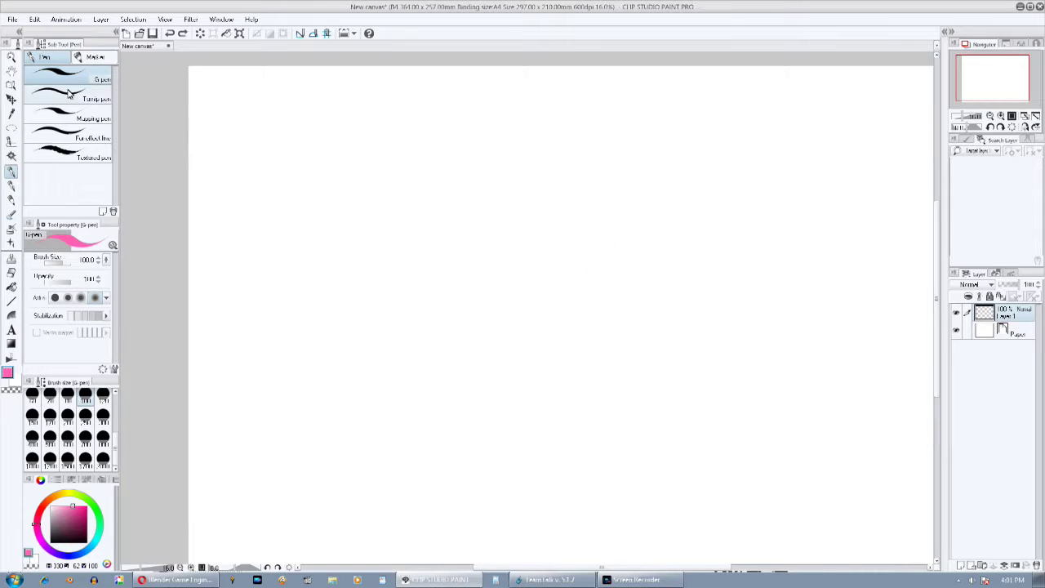
# - Try a much thicker Turnip pen stroke with adjusted stabilization, then undo it
pyautogui.click(69, 94)
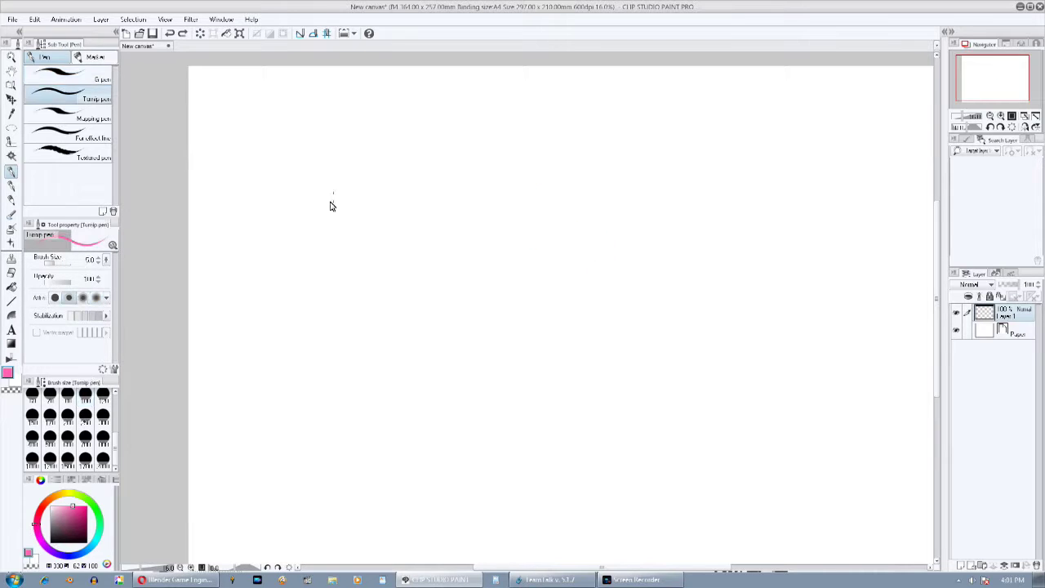
pyautogui.click(66, 264)
pyautogui.click(113, 315)
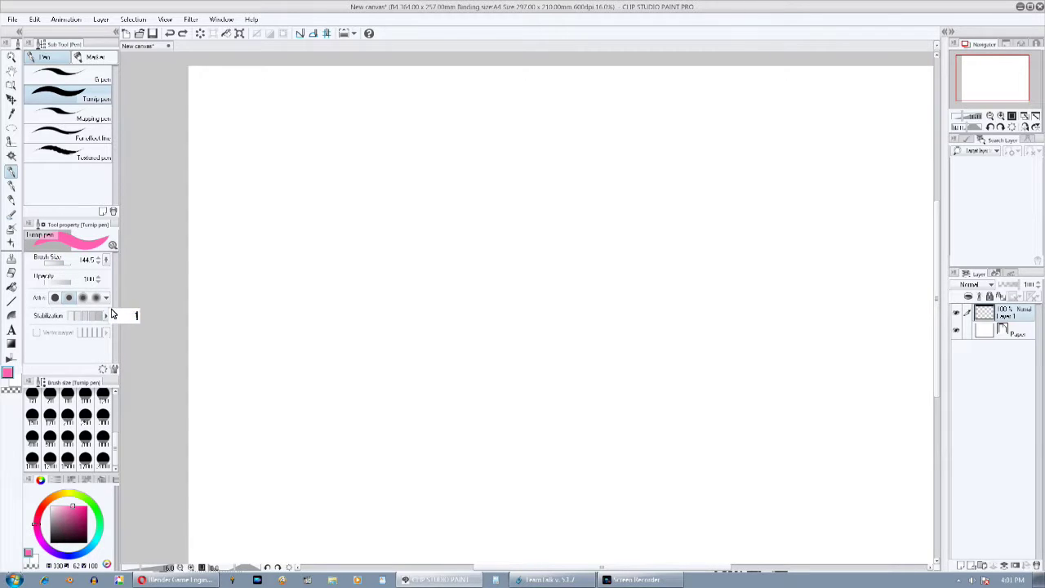
pyautogui.moveTo(466, 145)
pyautogui.mouseDown()
pyautogui.moveTo(433, 176)
pyautogui.moveTo(443, 196)
pyautogui.moveTo(500, 205)
pyautogui.moveTo(527, 230)
pyautogui.moveTo(521, 252)
pyautogui.moveTo(439, 248)
pyautogui.moveTo(388, 267)
pyautogui.mouseUp()
pyautogui.hotkey('ctrl', 'z')
# - Return to the G-pen at size 17, testing and undoing zigzag and looping strokes
pyautogui.click(66, 79)
pyautogui.moveTo(377, 163)
pyautogui.mouseDown()
pyautogui.moveTo(396, 252)
pyautogui.moveTo(539, 267)
pyautogui.mouseUp()
pyautogui.hotkey('ctrl', 'z')
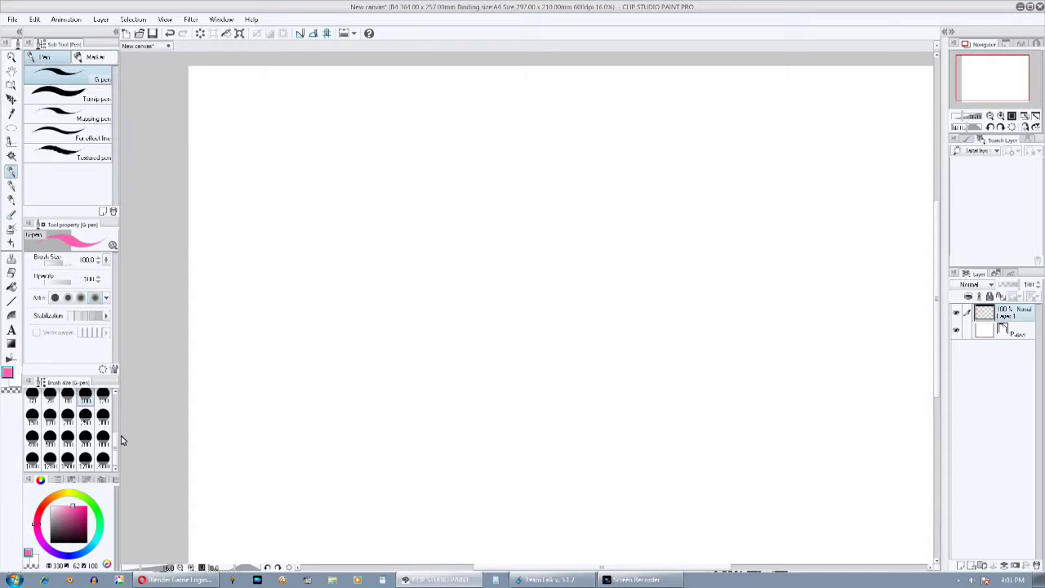
pyautogui.scroll(5, 112, 405)
pyautogui.click(103, 441)
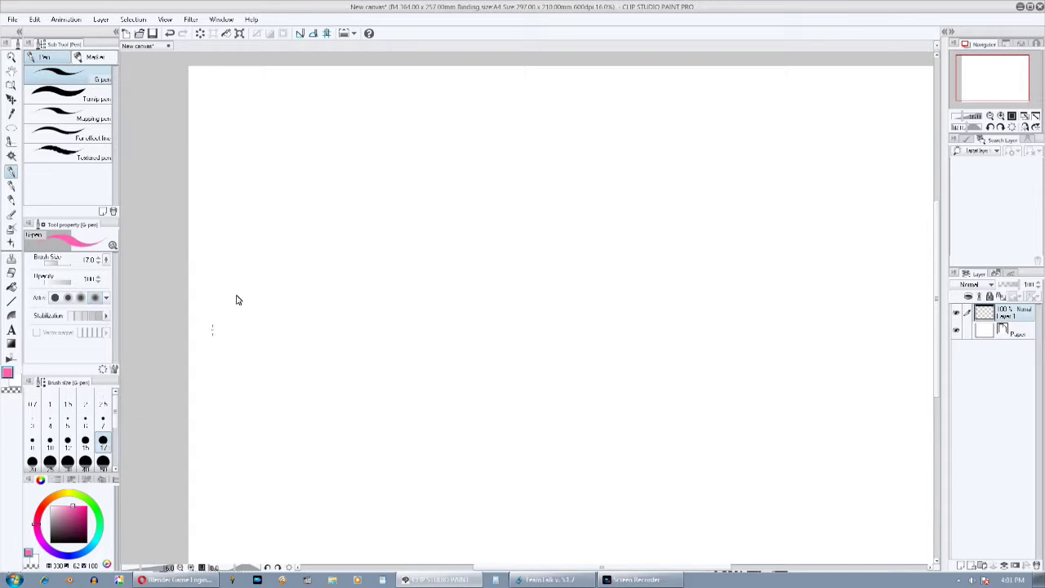
pyautogui.moveTo(397, 133)
pyautogui.mouseDown()
pyautogui.moveTo(423, 166)
pyautogui.moveTo(391, 190)
pyautogui.moveTo(329, 211)
pyautogui.moveTo(538, 220)
pyautogui.moveTo(341, 203)
pyautogui.mouseUp()
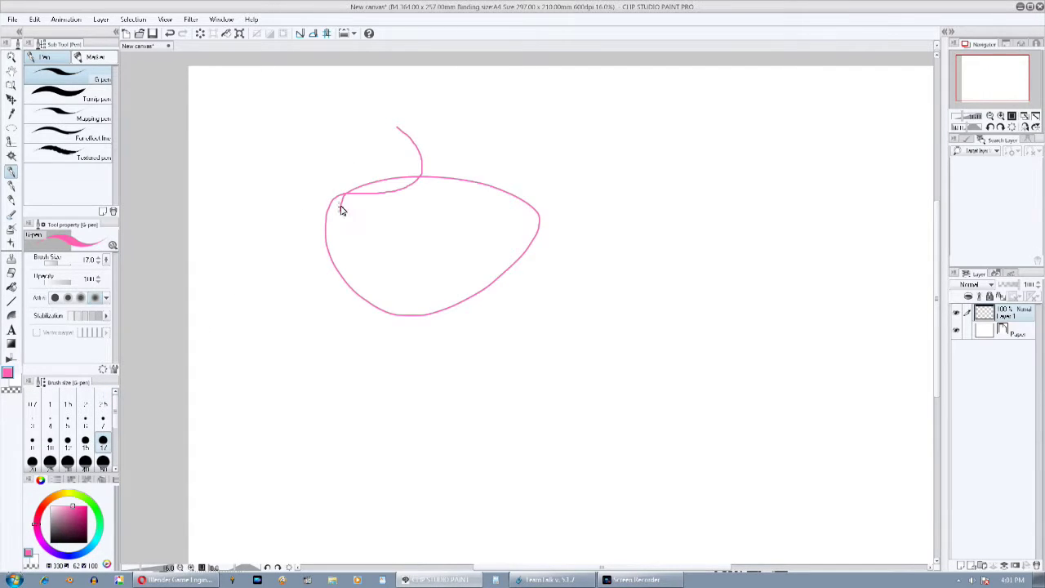
pyautogui.hotkey('ctrl', 'z')
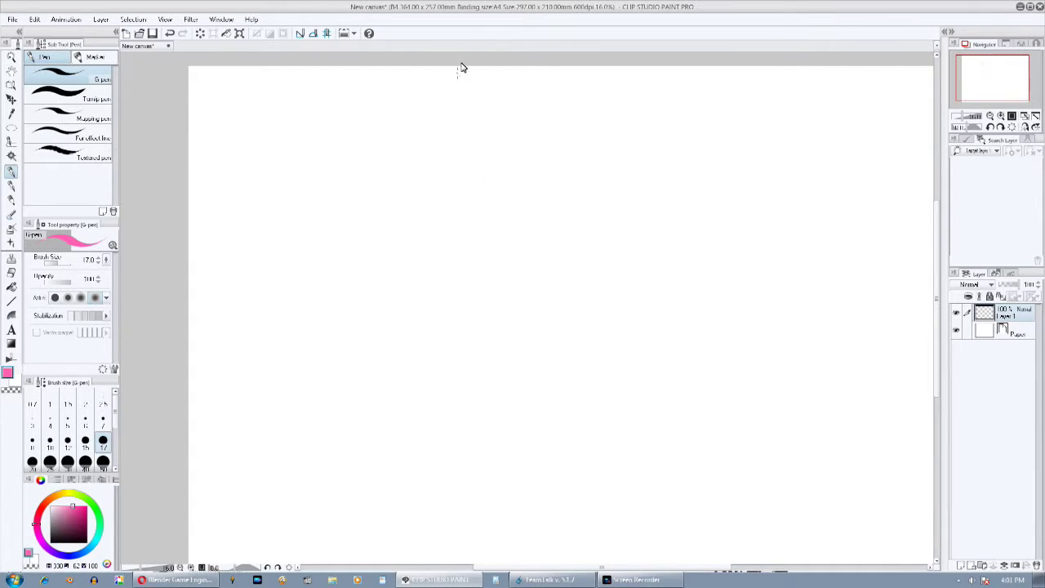
# - Enlarge the selection pen to 176.9, then draw a pink G-pen outline with a small oval
pyautogui.click(12, 143)
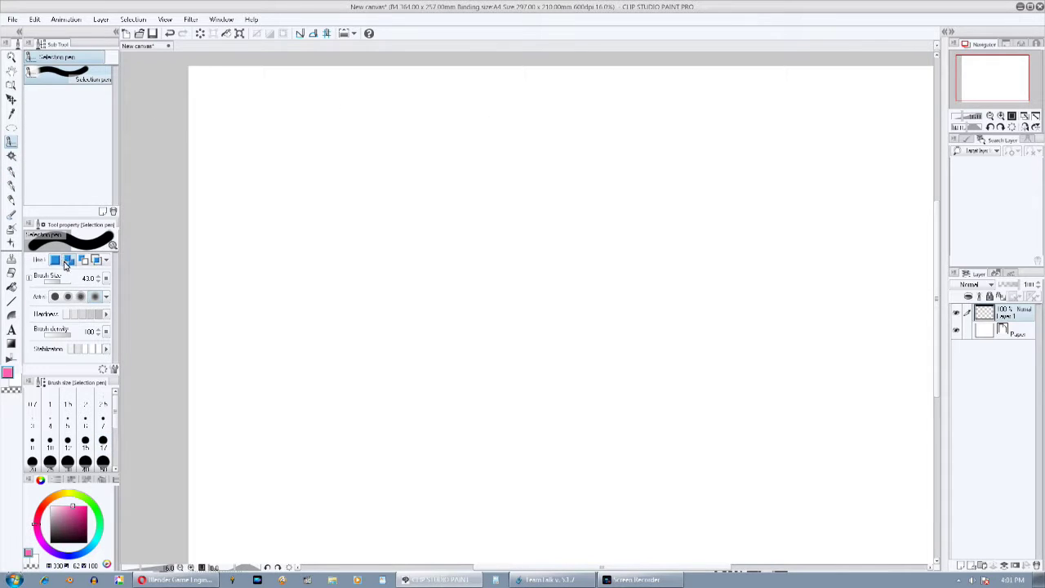
pyautogui.moveTo(65, 281); pyautogui.dragTo(67, 281)
pyautogui.click(12, 171)
pyautogui.moveTo(447, 157)
pyautogui.mouseDown()
pyautogui.moveTo(403, 355)
pyautogui.moveTo(435, 147)
pyautogui.moveTo(445, 160)
pyautogui.moveTo(536, 187)
pyautogui.moveTo(510, 212)
pyautogui.mouseUp()
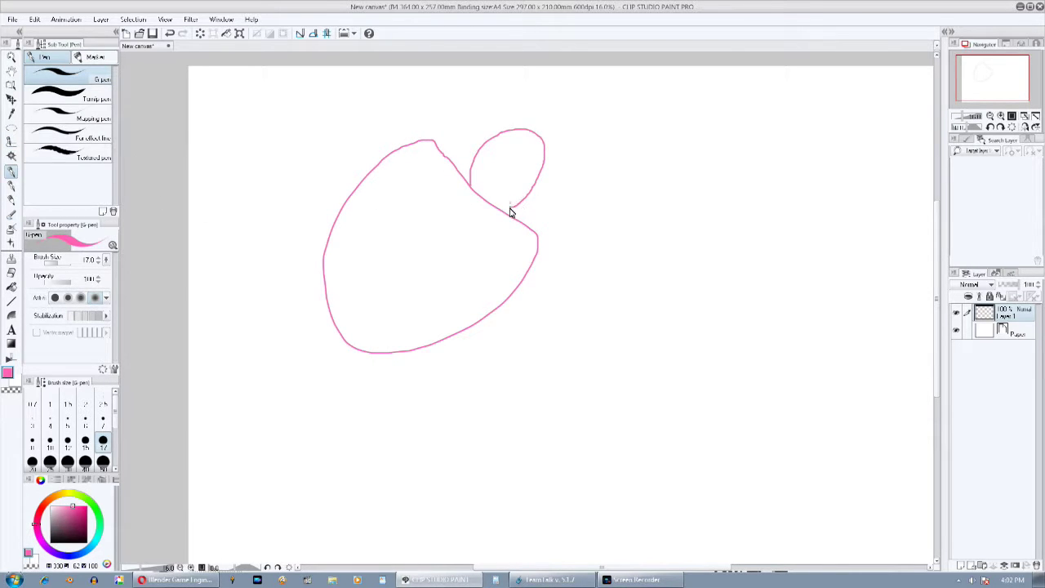
# - Paint and clear a freehand selection, then auto-select the large shape referring to other layers
pyautogui.click(11, 155)
pyautogui.moveTo(441, 172); pyautogui.dragTo(409, 208)
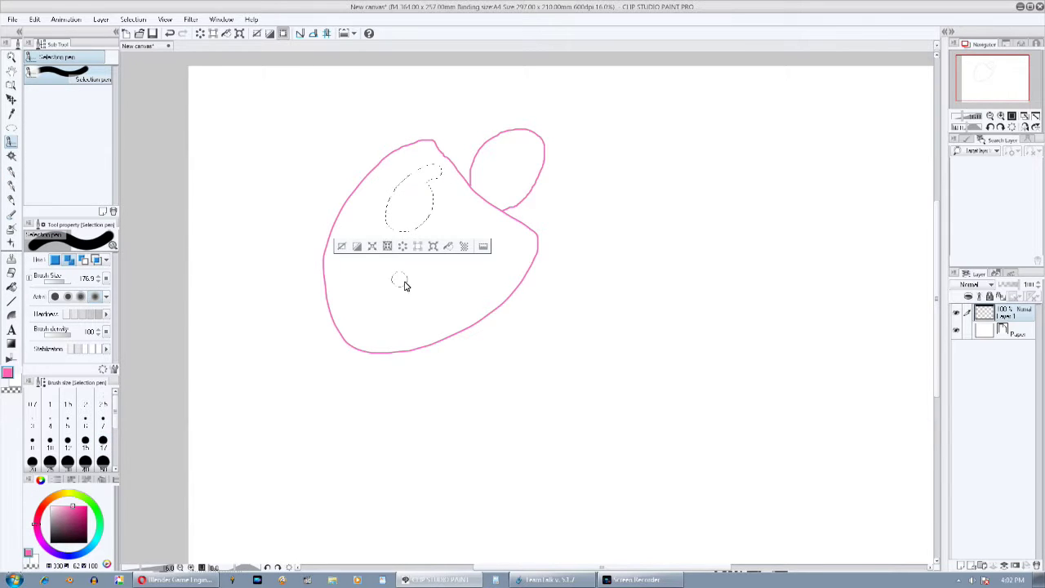
pyautogui.click(12, 156)
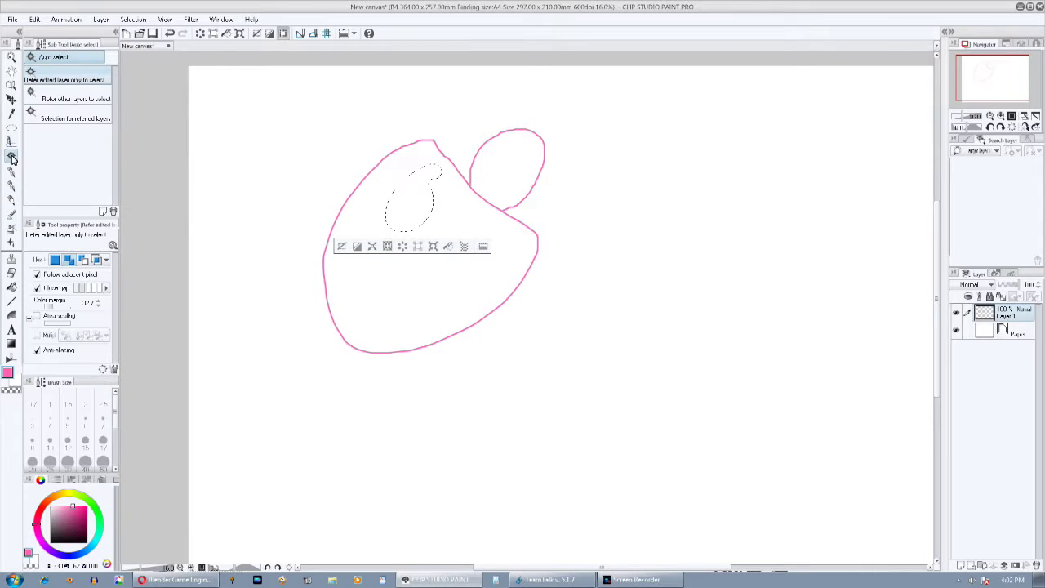
pyautogui.click(342, 246)
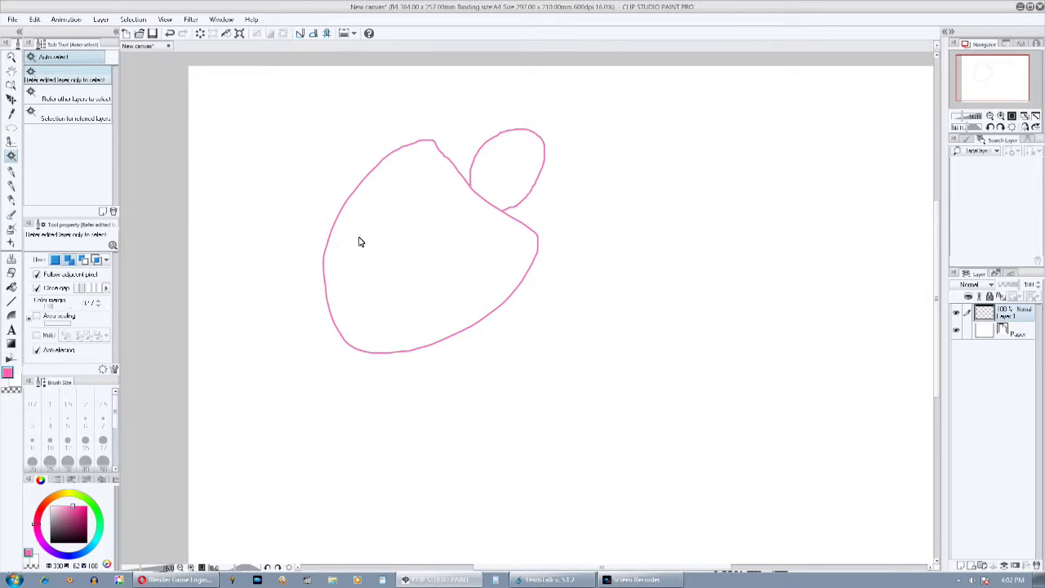
pyautogui.click(60, 99)
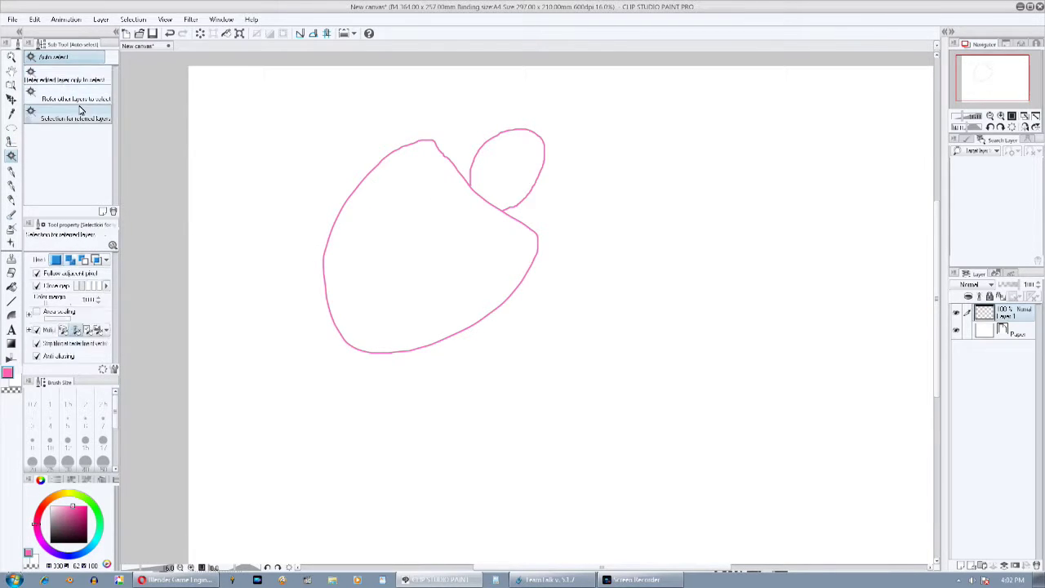
pyautogui.click(393, 241)
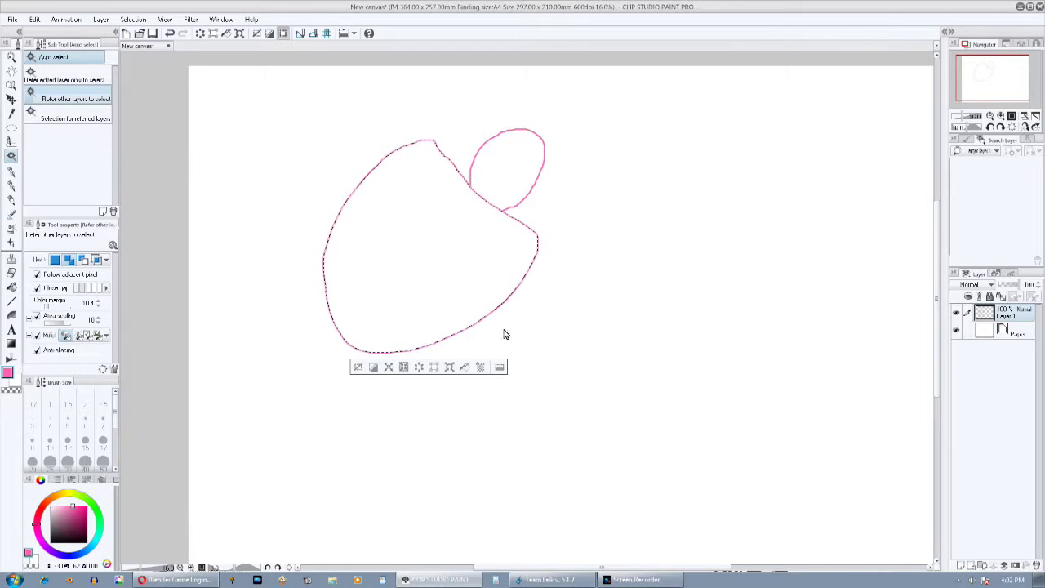
# - Auto-select the small oval in new-selection mode, then add the large shape in add mode
pyautogui.click(54, 261)
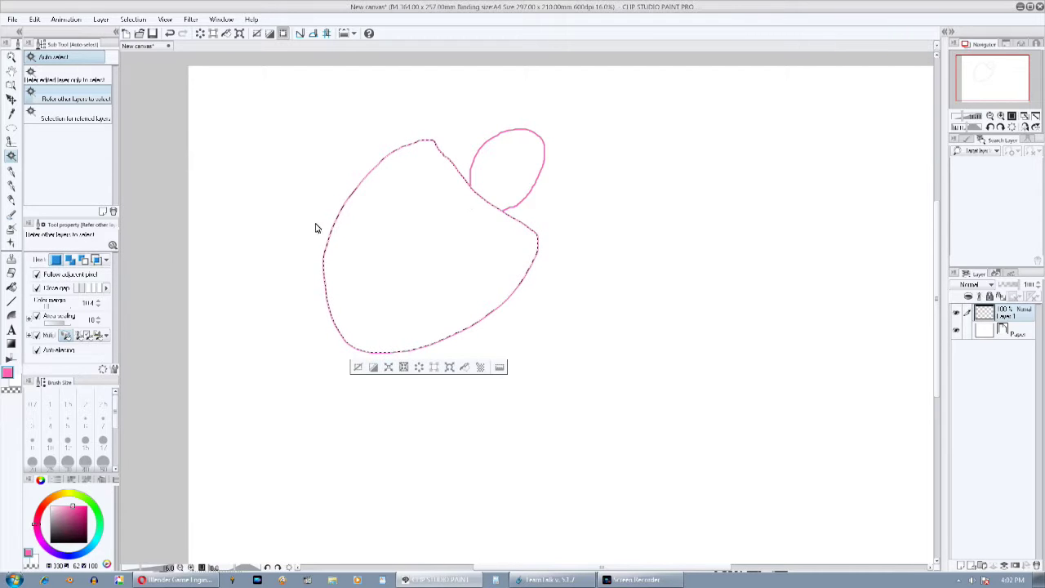
pyautogui.click(519, 163)
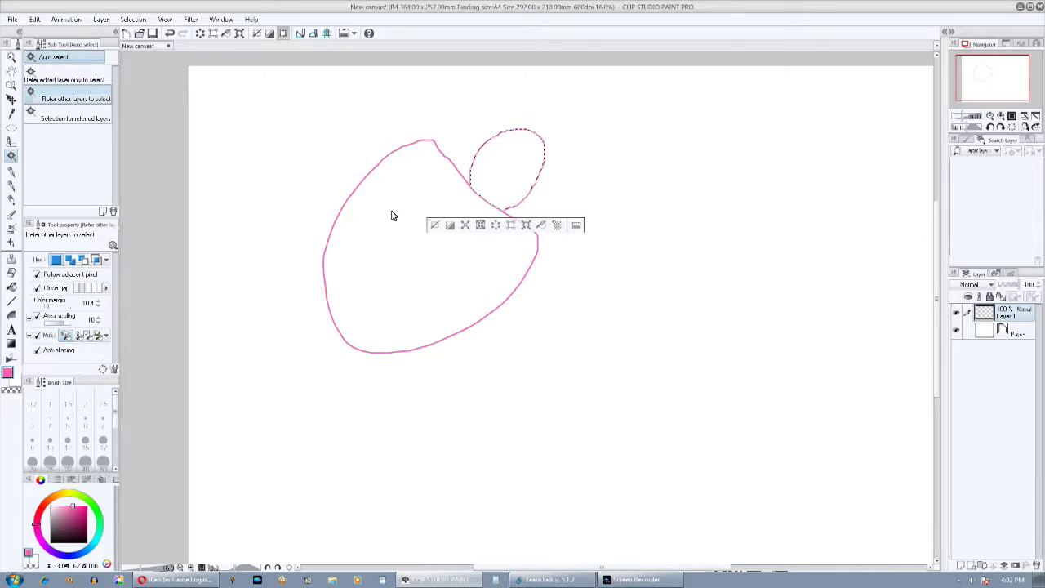
pyautogui.click(69, 262)
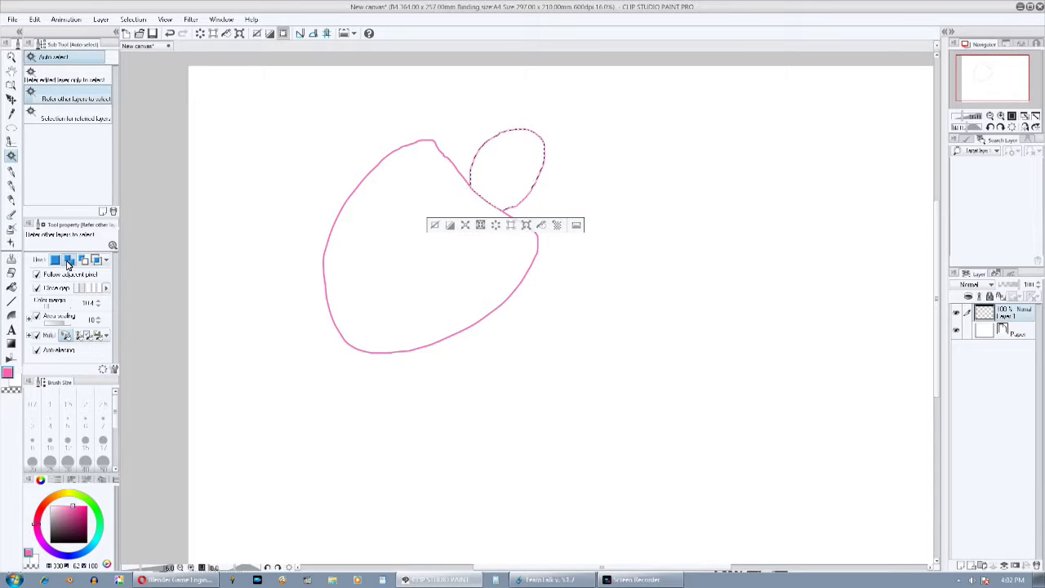
pyautogui.click(380, 230)
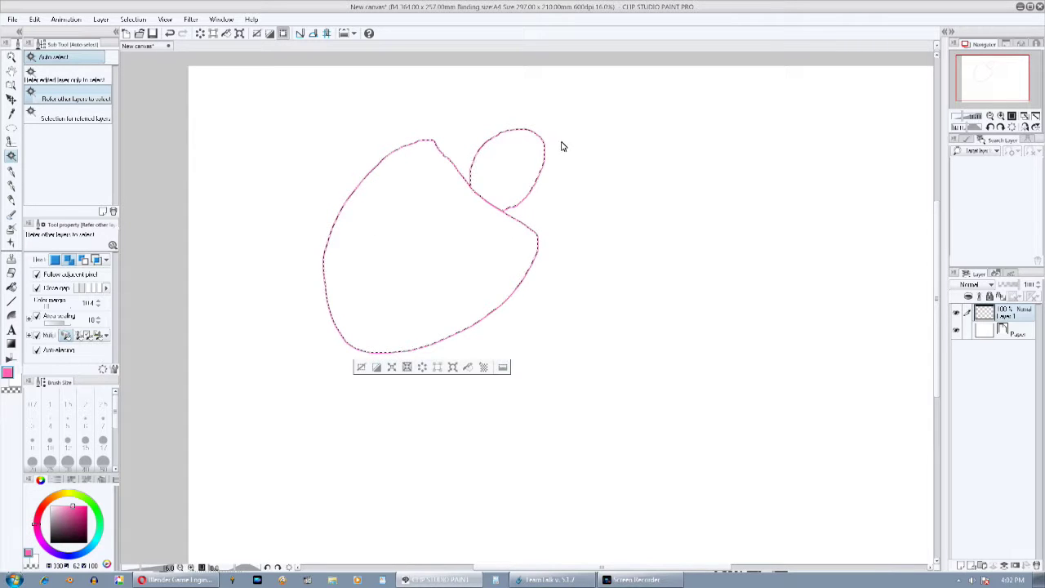
# - Add four small round freehand selections around the shape, then deselect everything
pyautogui.click(11, 141)
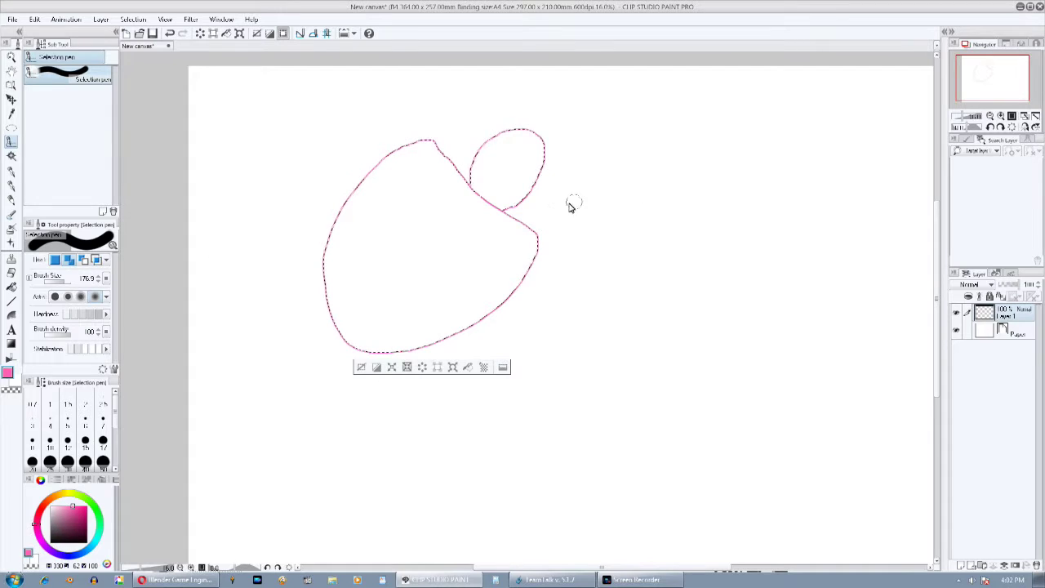
pyautogui.click(521, 210)
pyautogui.click(560, 179)
pyautogui.click(426, 108)
pyautogui.click(284, 200)
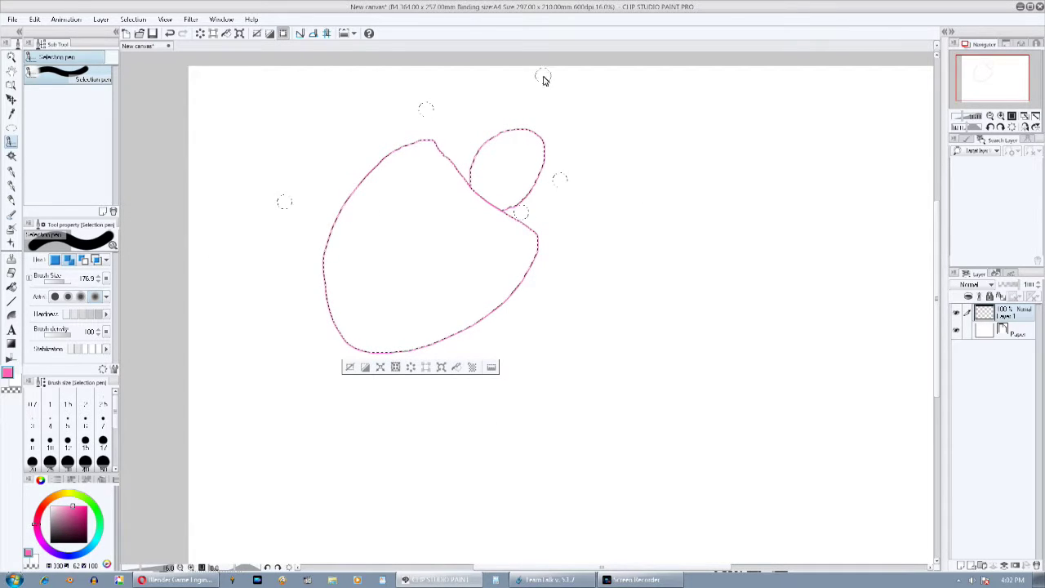
pyautogui.click(348, 367)
# - Clear the outline and set up a blue Opaque watercolor brush at about size 324
pyautogui.press('Delete')
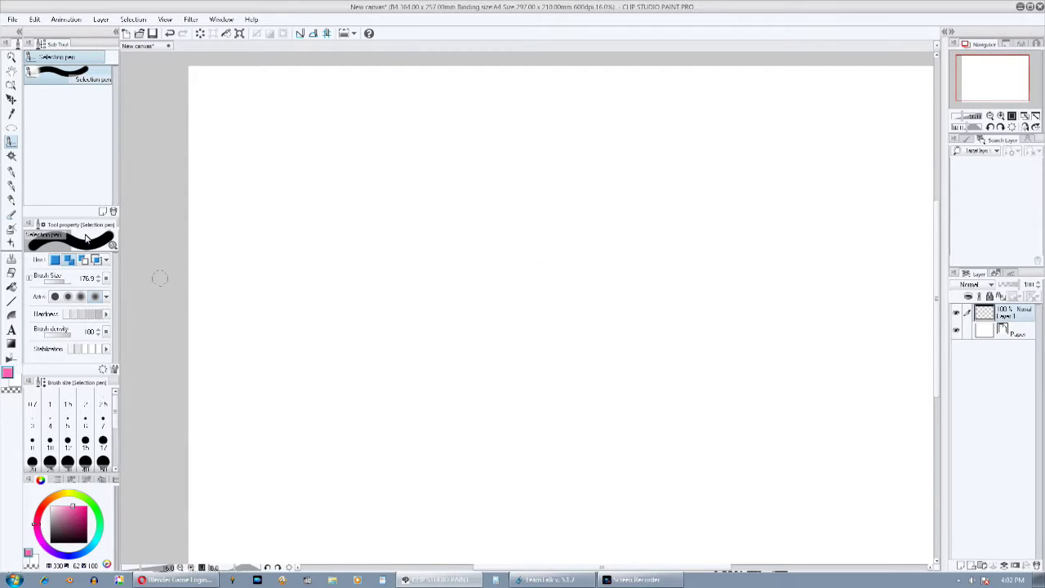
pyautogui.click(11, 172)
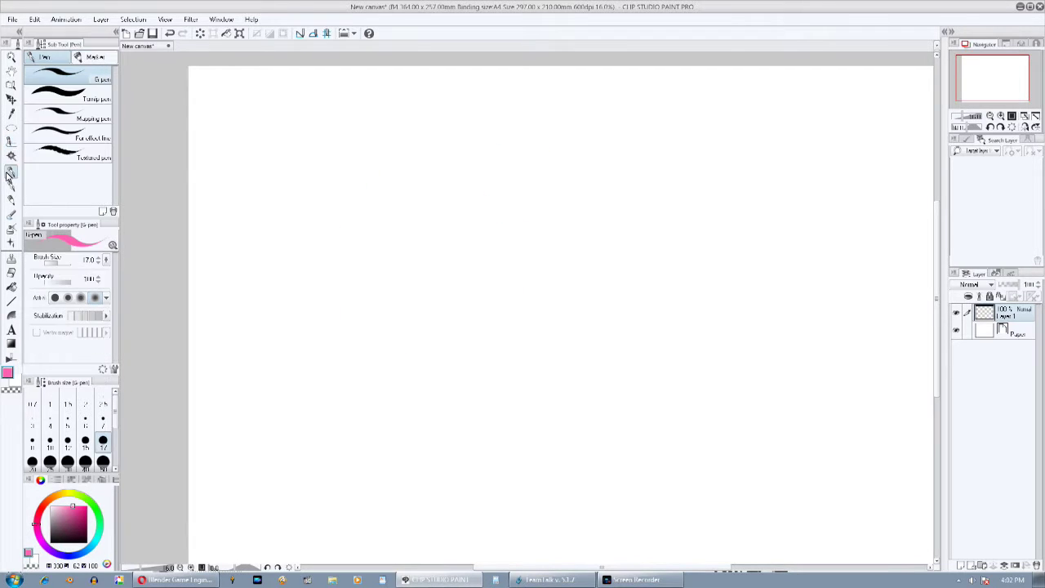
pyautogui.click(11, 216)
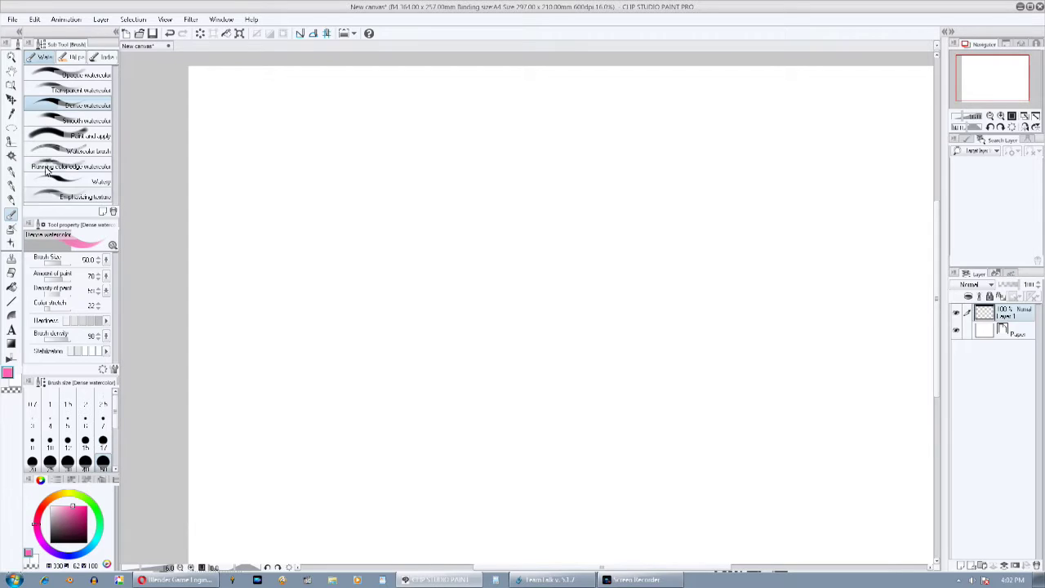
pyautogui.click(79, 76)
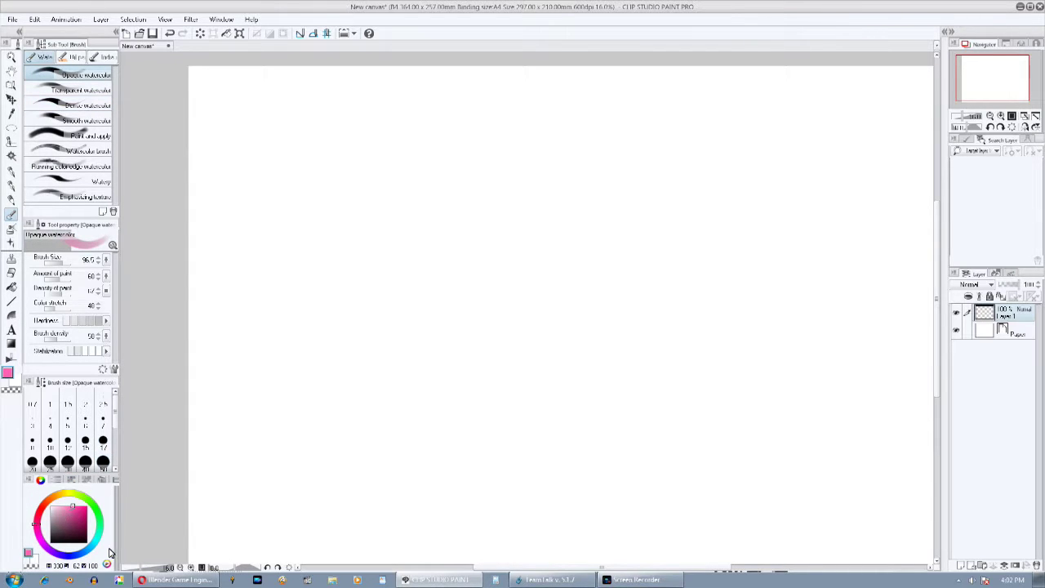
pyautogui.click(86, 553)
pyautogui.click(80, 524)
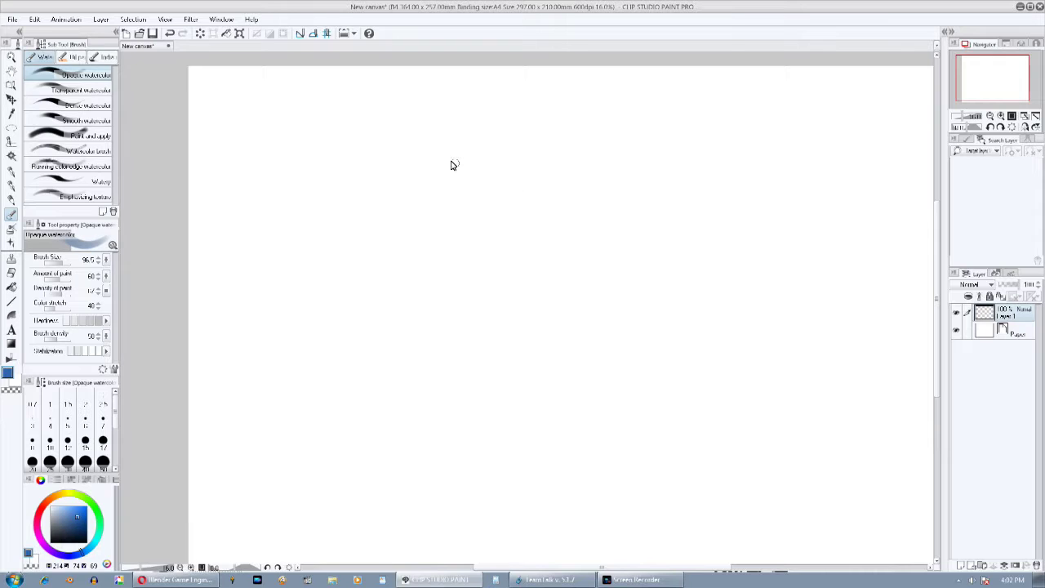
pyautogui.moveTo(59, 263); pyautogui.dragTo(71, 264)
# - Paint four thick blue watercolour strokes, then clear them
pyautogui.moveTo(400, 106)
pyautogui.mouseDown()
pyautogui.moveTo(534, 246)
pyautogui.moveTo(425, 354)
pyautogui.moveTo(364, 246)
pyautogui.mouseUp()
pyautogui.moveTo(457, 154); pyautogui.dragTo(677, 268)
pyautogui.moveTo(498, 147); pyautogui.dragTo(658, 201)
pyautogui.moveTo(457, 153); pyautogui.dragTo(739, 204)
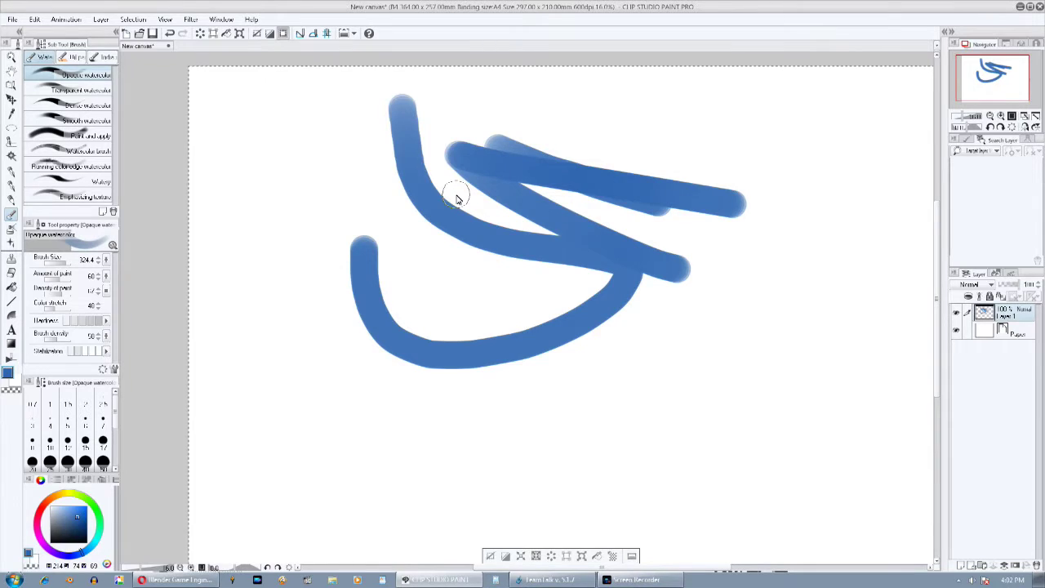
pyautogui.press('Delete')
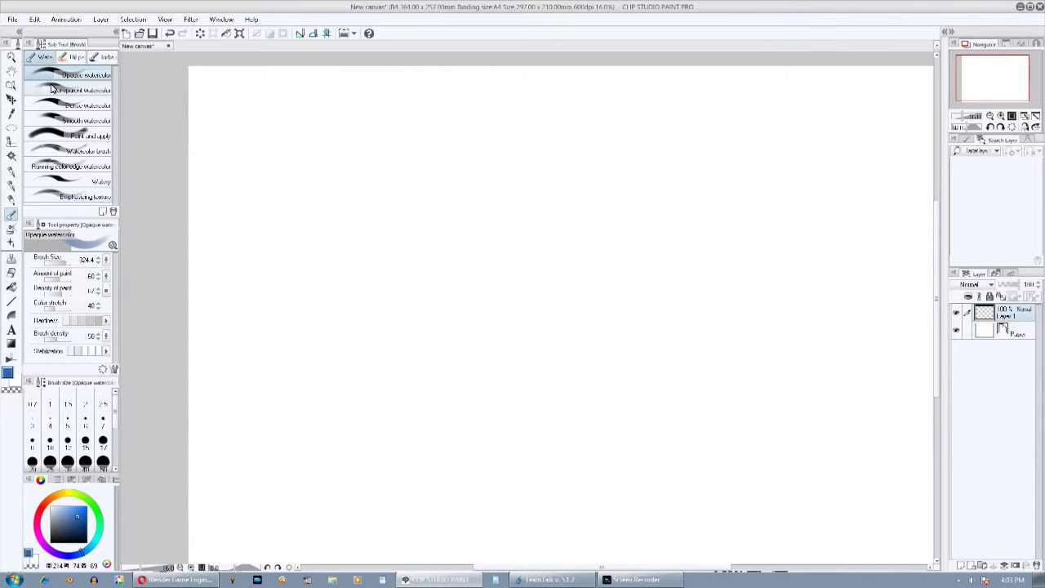
# - Test and undo a looping Transparent watercolor stroke, then pick the blending brushes
pyautogui.click(52, 88)
pyautogui.moveTo(292, 128)
pyautogui.mouseDown()
pyautogui.moveTo(427, 195)
pyautogui.moveTo(307, 183)
pyautogui.moveTo(544, 79)
pyautogui.moveTo(388, 172)
pyautogui.moveTo(493, 281)
pyautogui.moveTo(382, 220)
pyautogui.mouseUp()
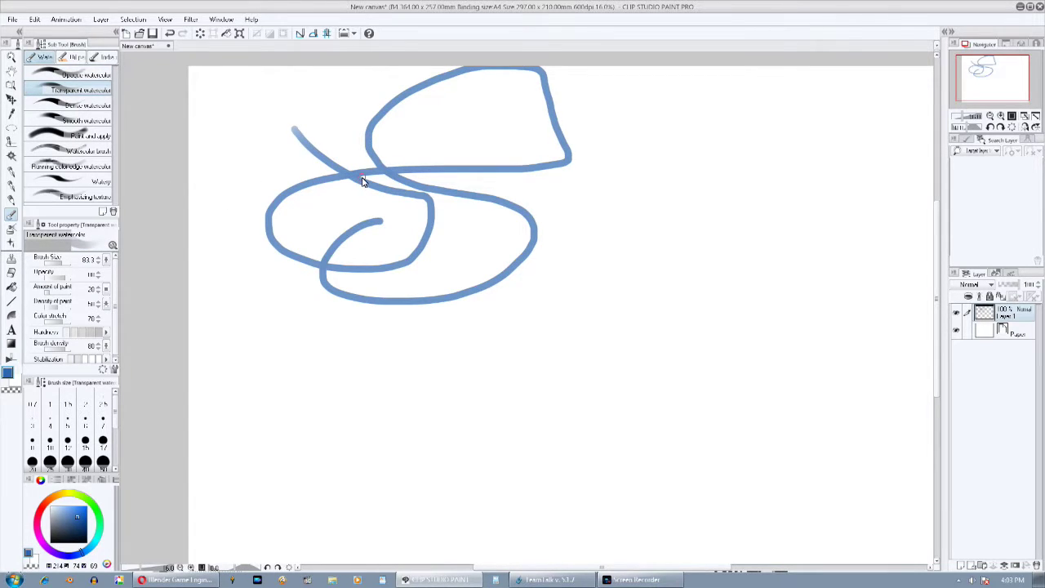
pyautogui.hotkey('ctrl', 'z')
pyautogui.click(11, 259)
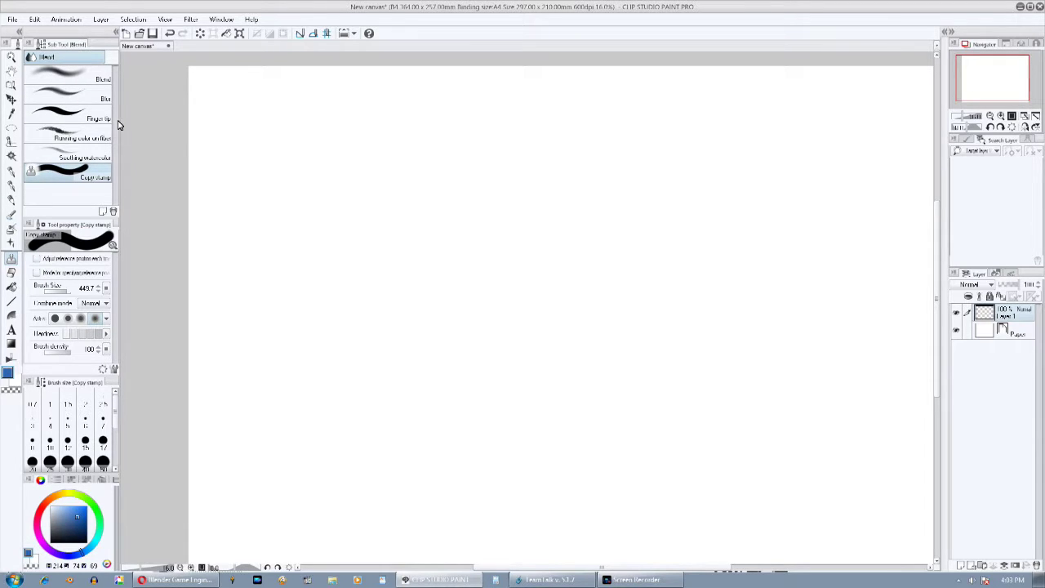
# - Compare the Blend and Copy stamp brushes, then place the Trees material on the canvas
pyautogui.click(62, 77)
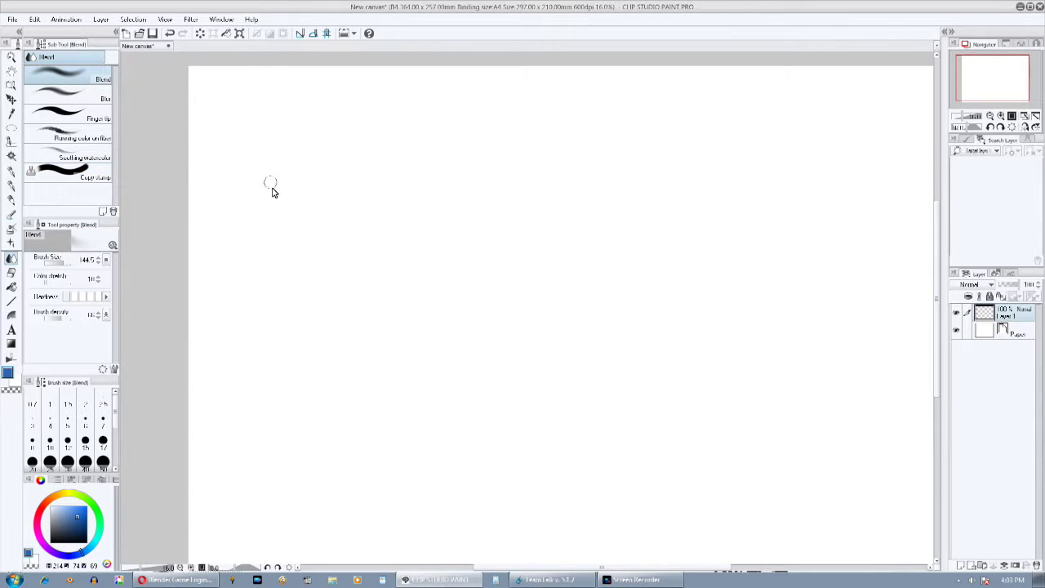
pyautogui.click(80, 172)
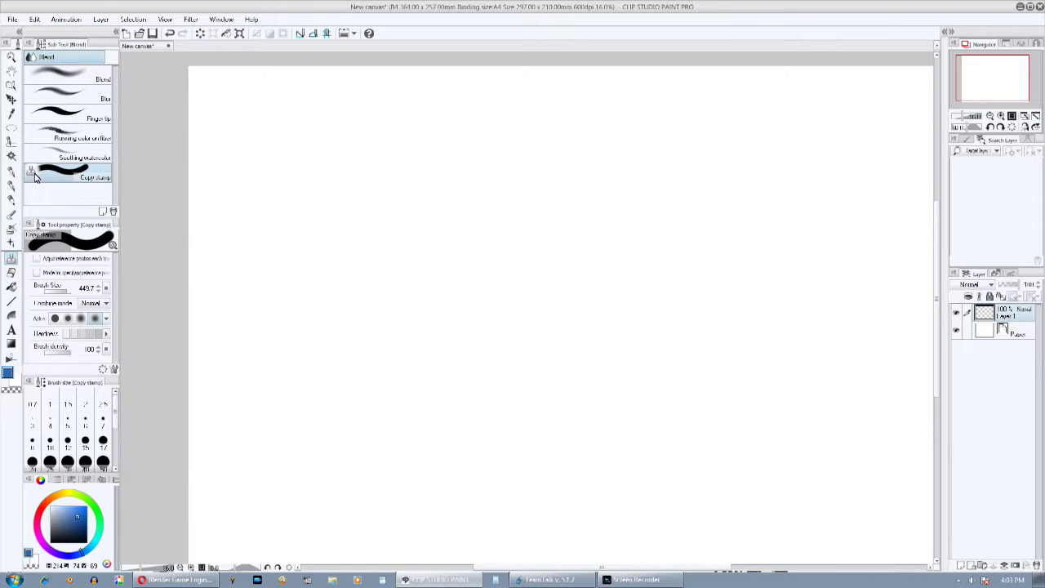
pyautogui.click(58, 72)
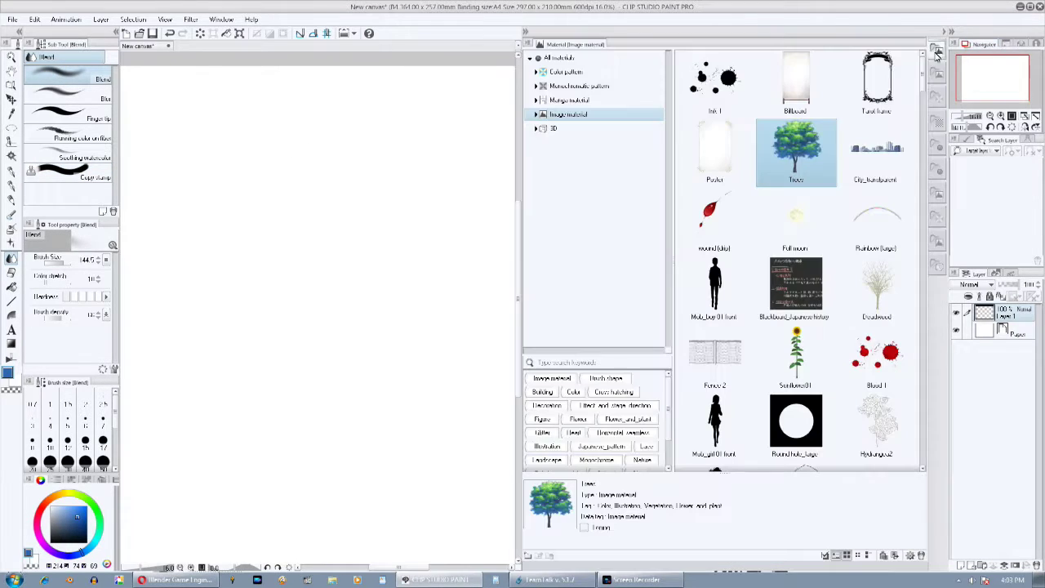
pyautogui.click(947, 31)
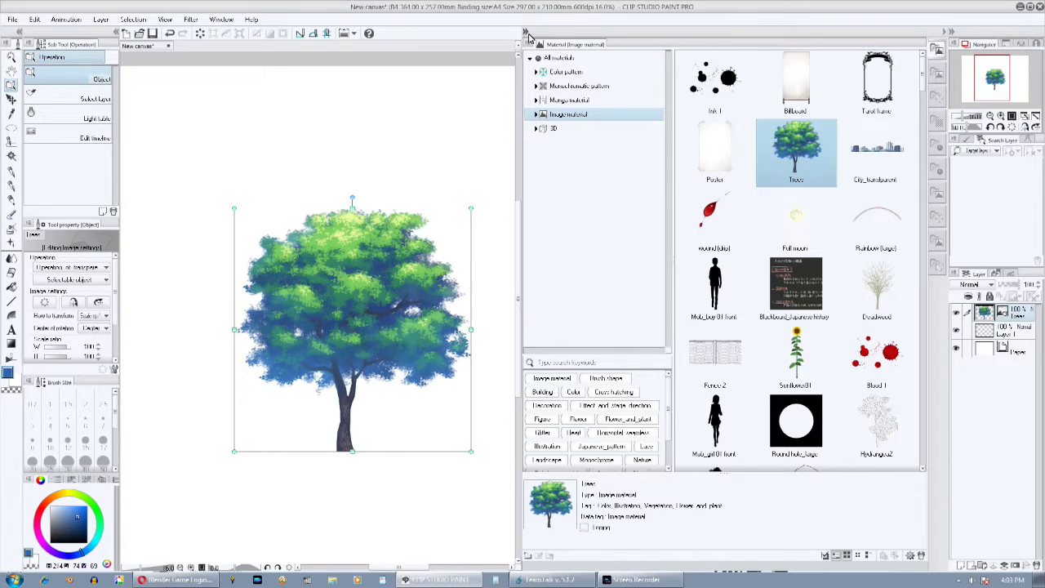
pyautogui.click(526, 34)
# - Rasterize the tree layer, then try and undo a Blend streak across its foliage
pyautogui.rightClick(1021, 313)
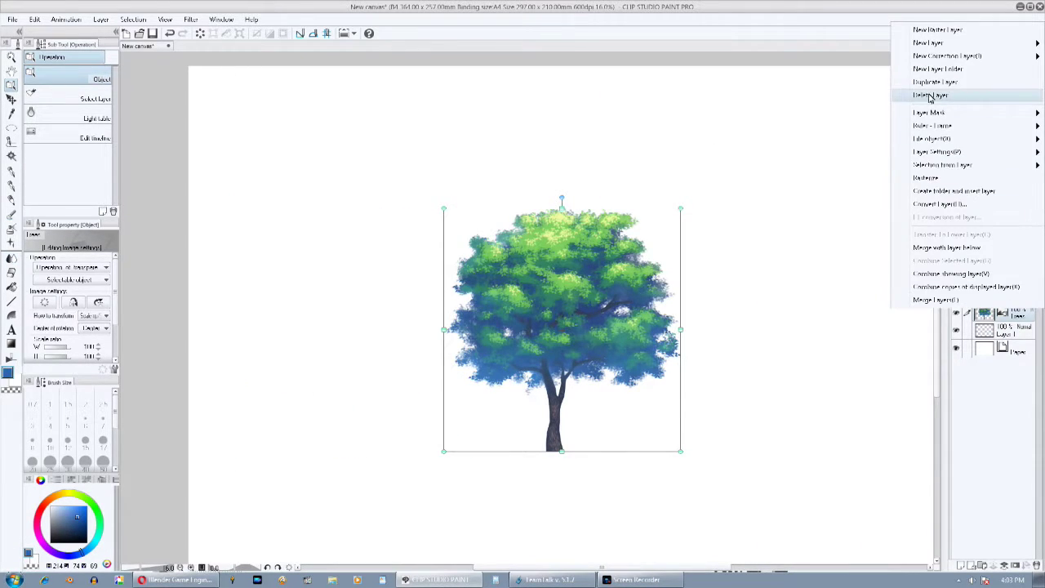
pyautogui.click(939, 176)
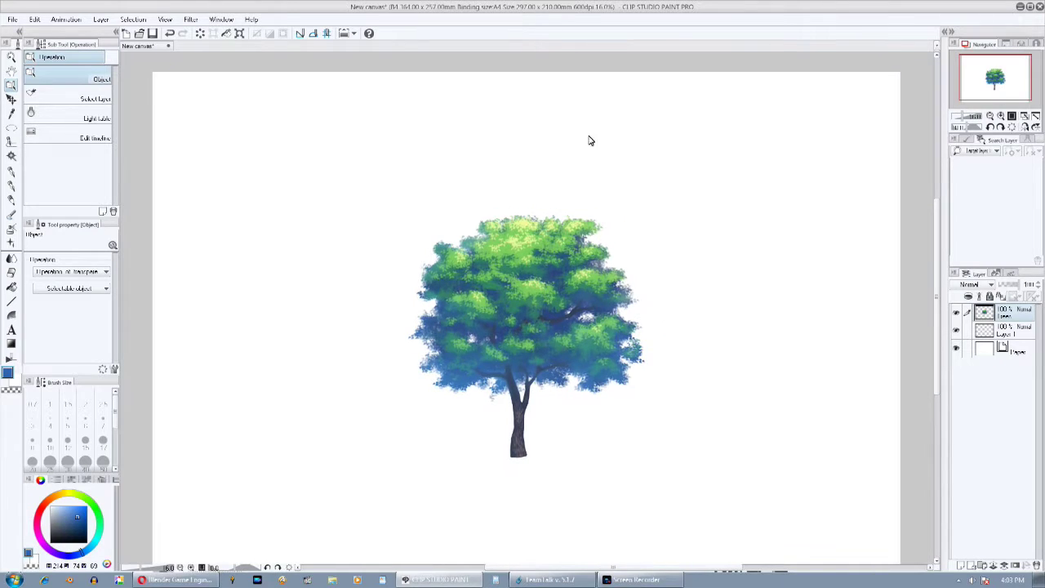
pyautogui.click(12, 259)
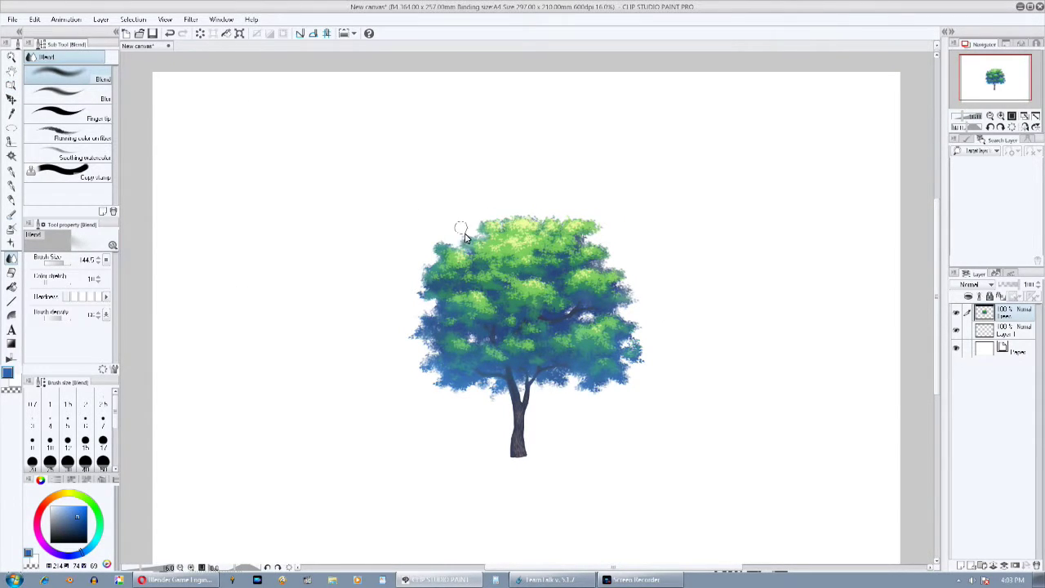
pyautogui.moveTo(462, 233)
pyautogui.mouseDown()
pyautogui.moveTo(517, 304)
pyautogui.moveTo(645, 413)
pyautogui.mouseUp()
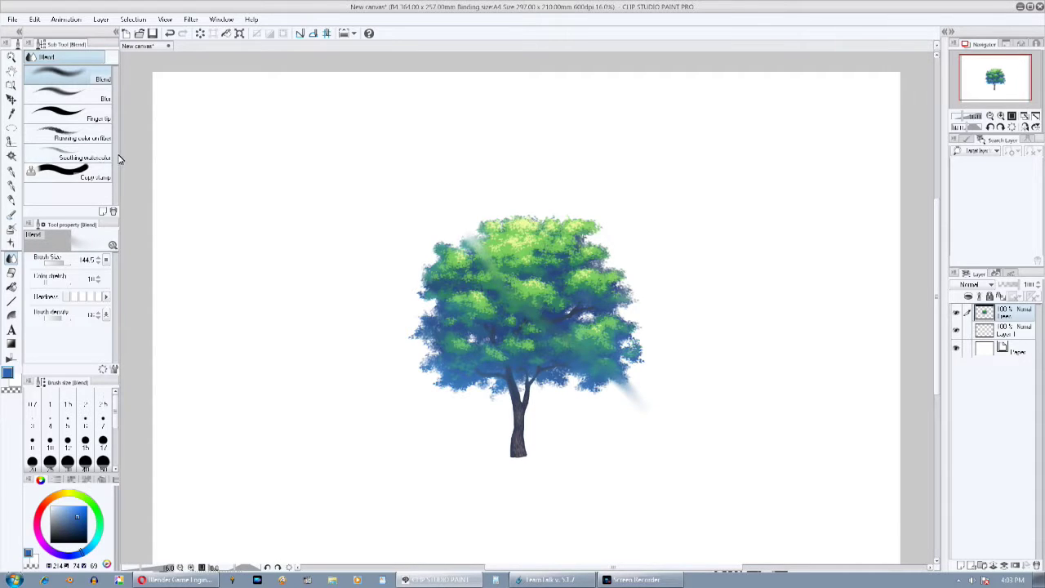
pyautogui.hotkey('ctrl', 'z')
# - Smudge the tree's upper foliage with the Finger tip brush
pyautogui.click(82, 114)
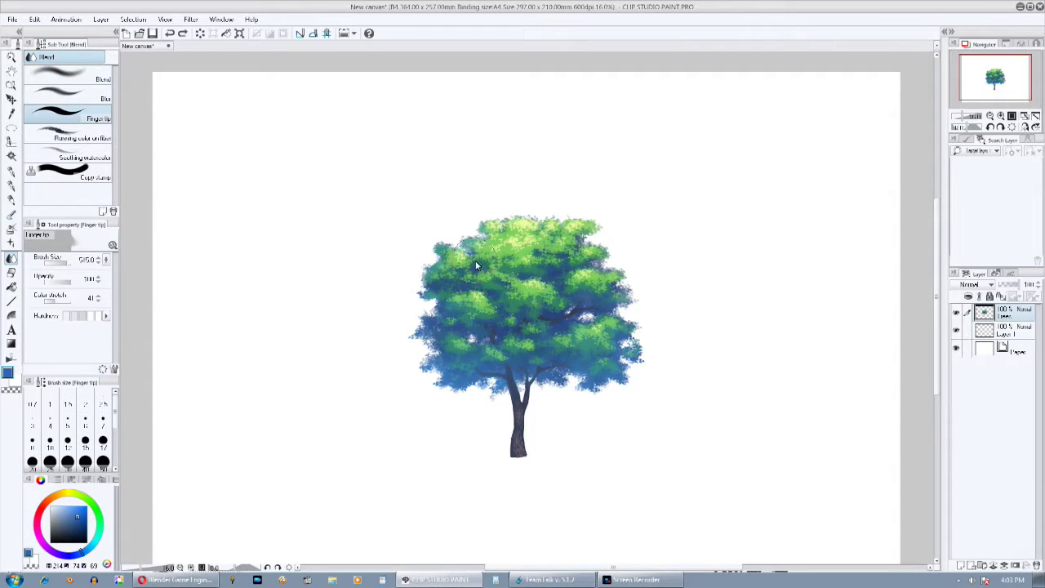
pyautogui.moveTo(478, 266)
pyautogui.mouseDown()
pyautogui.moveTo(544, 301)
pyautogui.moveTo(449, 317)
pyautogui.moveTo(617, 341)
pyautogui.moveTo(567, 362)
pyautogui.moveTo(454, 353)
pyautogui.mouseUp()
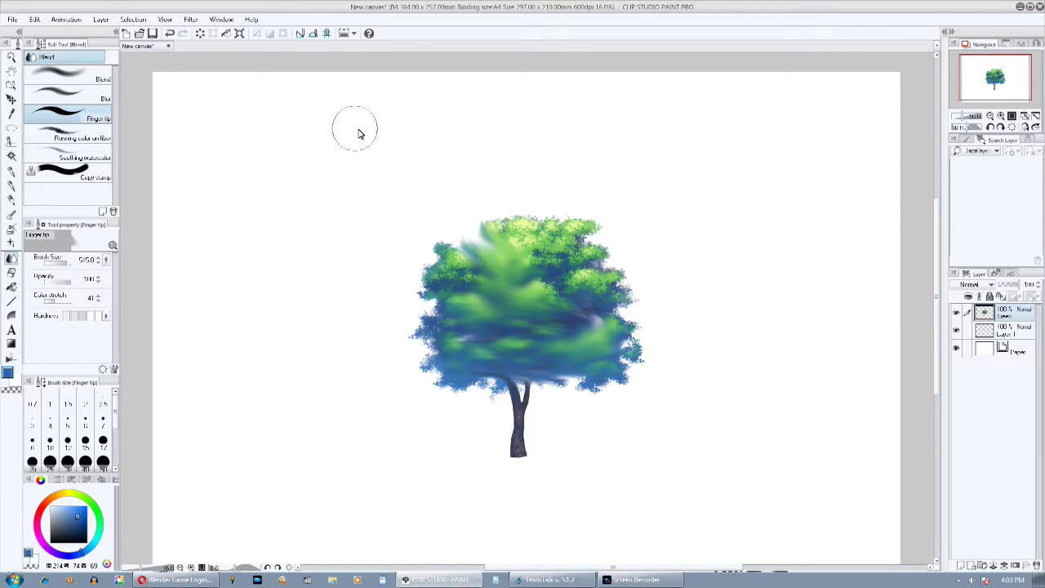
pyautogui.rightClick(1019, 317)
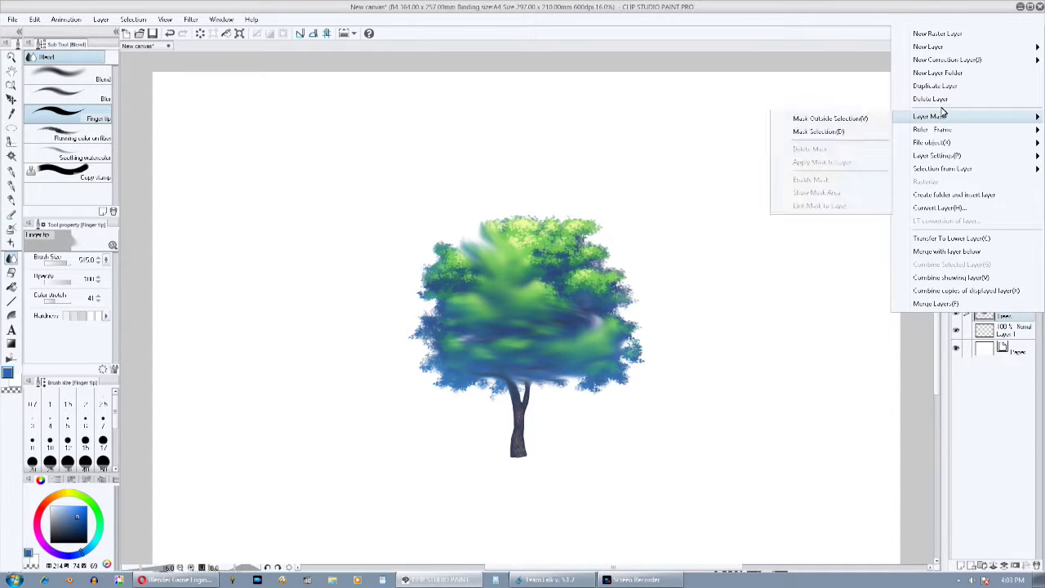
# - Delete the tree layer and draw a blue G-pen cat face with eyes, mouth, whiskers and paw loop
pyautogui.click(939, 107)
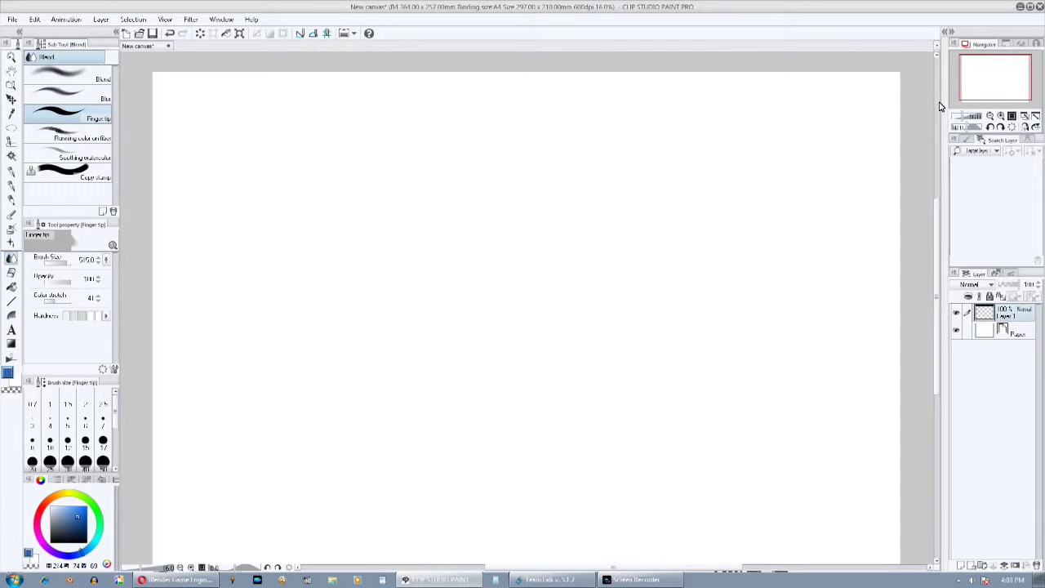
pyautogui.press('p')
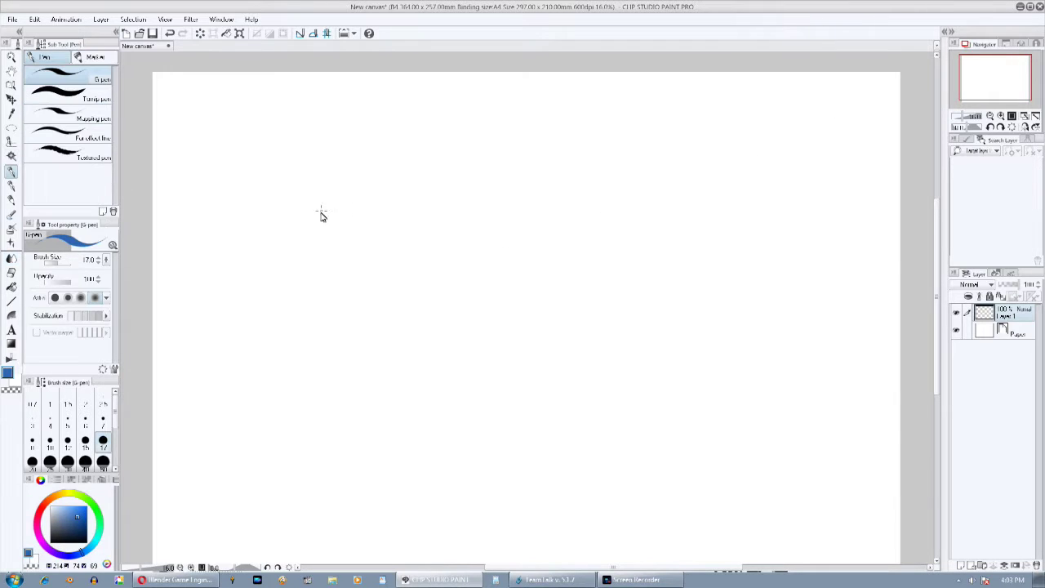
pyautogui.moveTo(394, 197); pyautogui.dragTo(395, 211)
pyautogui.moveTo(432, 195)
pyautogui.mouseDown()
pyautogui.moveTo(401, 240)
pyautogui.moveTo(426, 244)
pyautogui.moveTo(458, 223)
pyautogui.mouseUp()
pyautogui.moveTo(435, 229); pyautogui.dragTo(455, 228)
pyautogui.moveTo(374, 223); pyautogui.dragTo(347, 229)
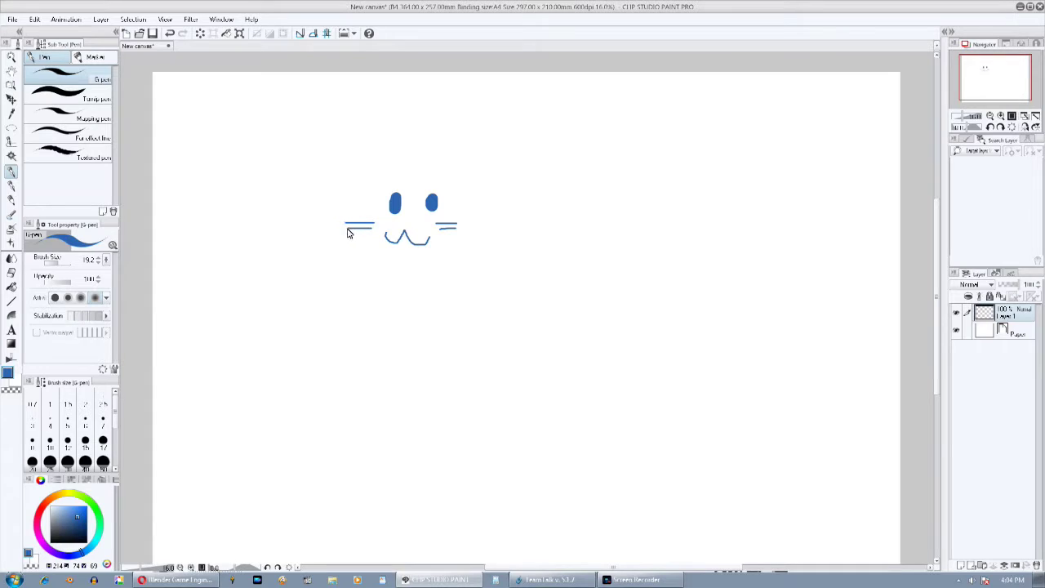
pyautogui.moveTo(504, 175); pyautogui.dragTo(519, 190)
# - Handwrite 'Purrrr' with a dashed trail, plus small circles, marks and squiggles
pyautogui.moveTo(466, 297); pyautogui.dragTo(481, 281)
pyautogui.moveTo(489, 286); pyautogui.dragTo(532, 286)
pyautogui.moveTo(543, 313)
pyautogui.mouseDown()
pyautogui.moveTo(565, 289)
pyautogui.moveTo(604, 299)
pyautogui.mouseUp()
pyautogui.moveTo(607, 346); pyautogui.dragTo(655, 309)
pyautogui.moveTo(644, 350); pyautogui.dragTo(834, 349)
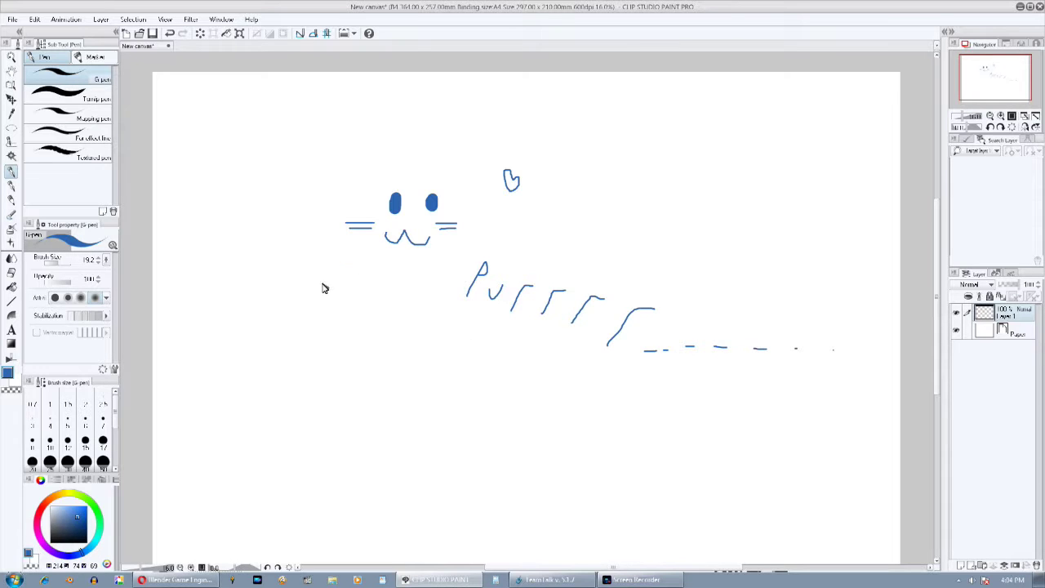
pyautogui.moveTo(324, 285)
pyautogui.mouseDown()
pyautogui.moveTo(341, 276)
pyautogui.moveTo(333, 287)
pyautogui.mouseUp()
pyautogui.moveTo(533, 226)
pyautogui.mouseDown()
pyautogui.moveTo(551, 227)
pyautogui.moveTo(536, 230)
pyautogui.mouseUp()
pyautogui.moveTo(296, 193)
pyautogui.mouseDown()
pyautogui.moveTo(292, 185)
pyautogui.moveTo(300, 196)
pyautogui.mouseUp()
# - Erase the cat's eyes, whiskers and mouth with a smaller hard eraser
pyautogui.click(11, 272)
pyautogui.click(72, 262)
pyautogui.moveTo(72, 262); pyautogui.dragTo(54, 262)
pyautogui.moveTo(292, 185)
pyautogui.mouseDown()
pyautogui.moveTo(343, 201)
pyautogui.moveTo(385, 192)
pyautogui.moveTo(406, 245)
pyautogui.mouseUp()
pyautogui.moveTo(473, 246)
pyautogui.mouseDown()
pyautogui.moveTo(288, 296)
pyautogui.moveTo(321, 294)
pyautogui.mouseUp()
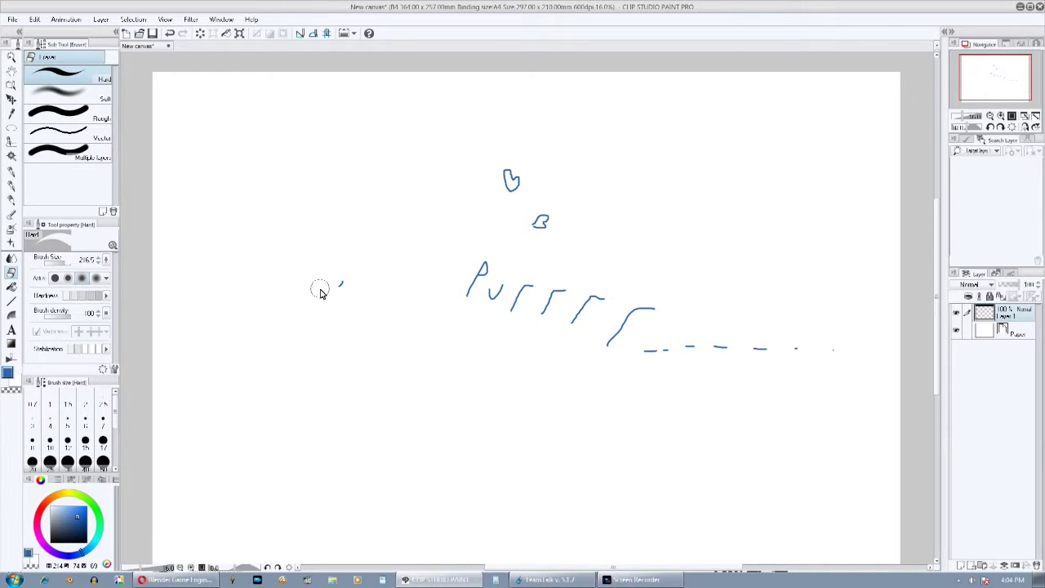
# - Clear the remaining strokes and recentre the canvas with the G-pen selected
pyautogui.press('Delete')
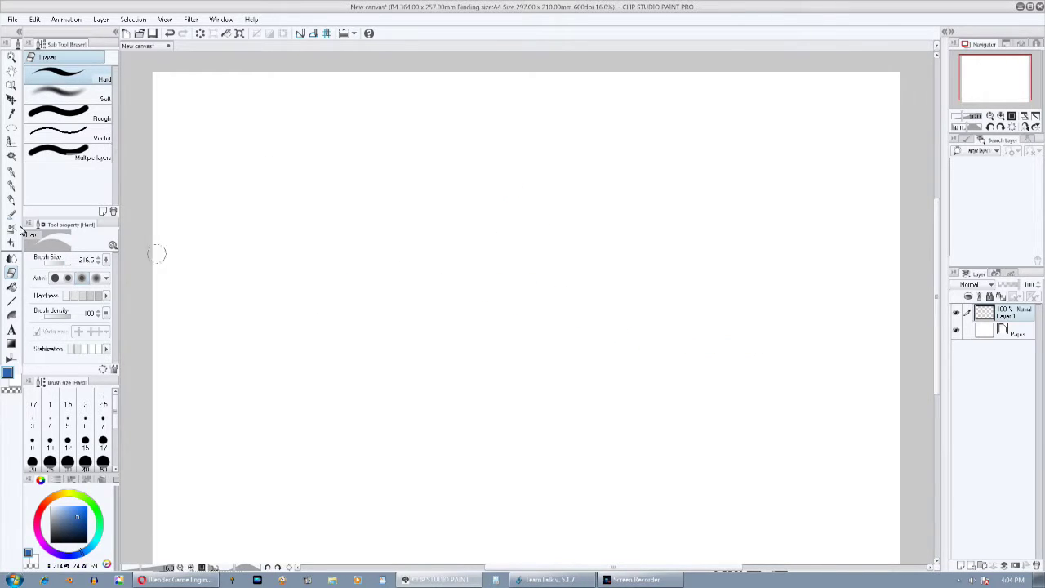
pyautogui.click(11, 173)
pyautogui.scroll(-1, 290, 311)
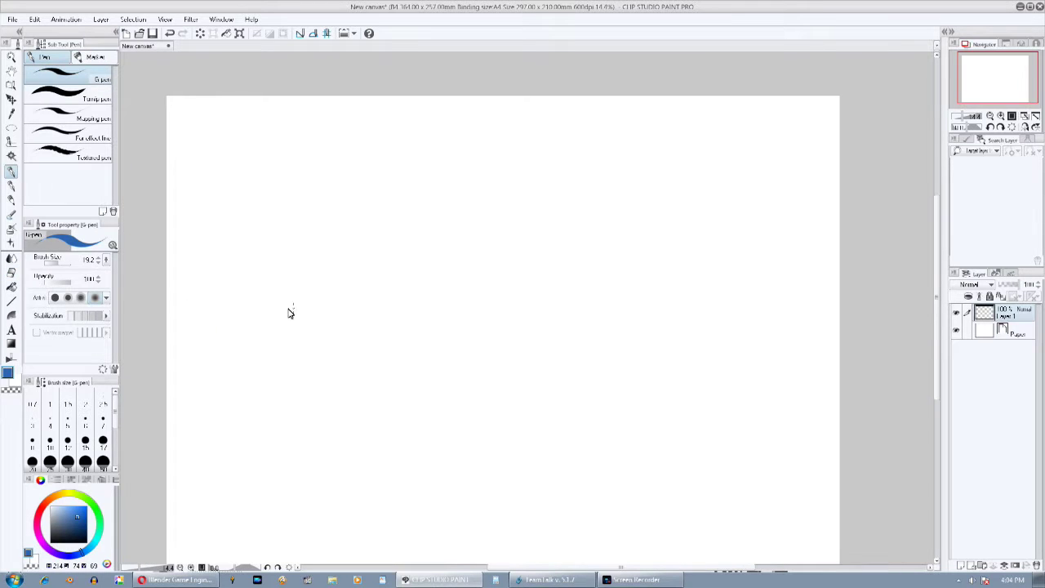
pyautogui.click(1021, 104)
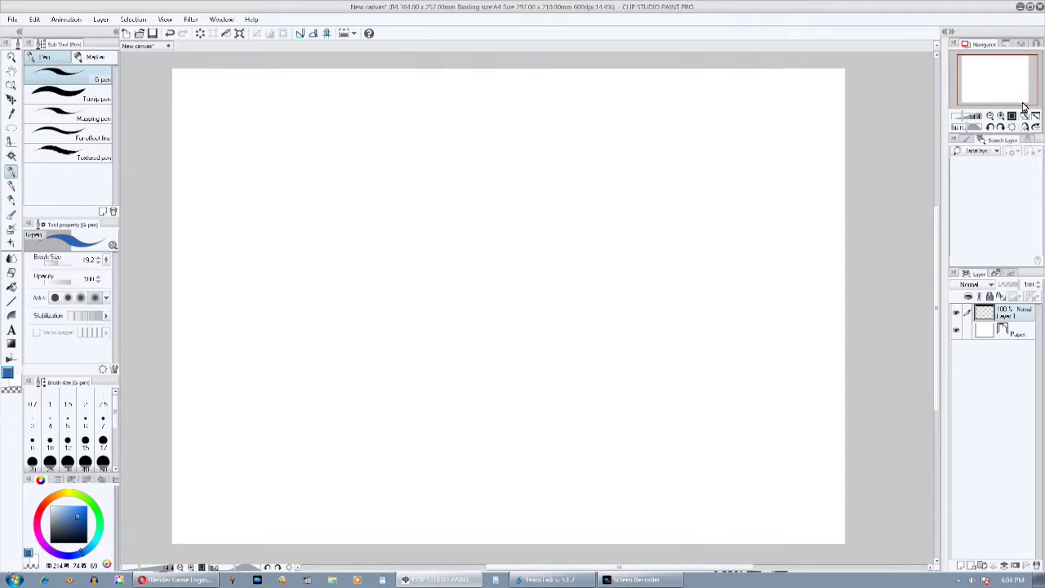
# - Start a PNG export, confirm the file location, then cancel the PNG export settings
pyautogui.click(220, 19)
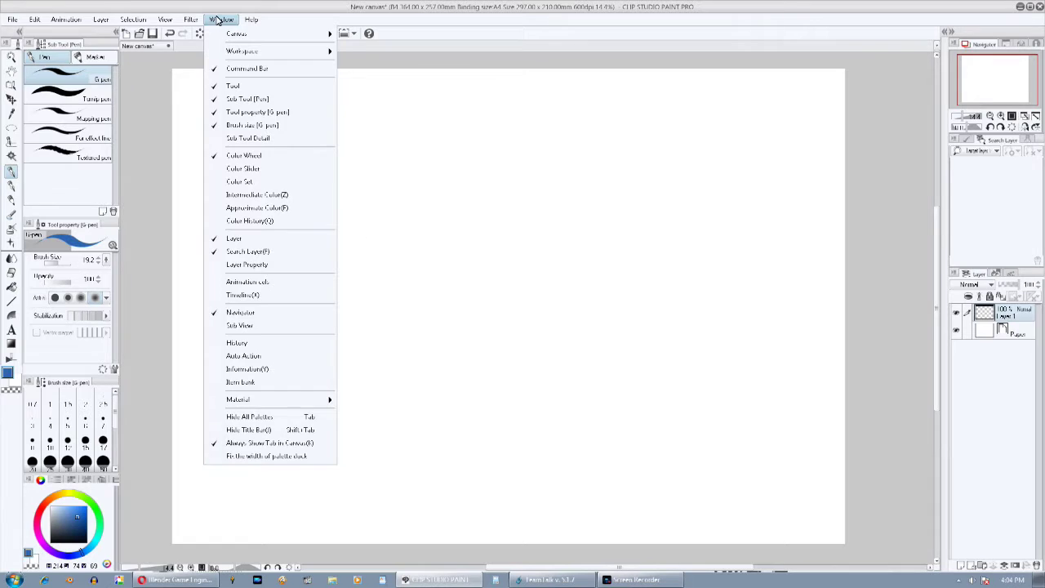
pyautogui.moveTo(15, 27)
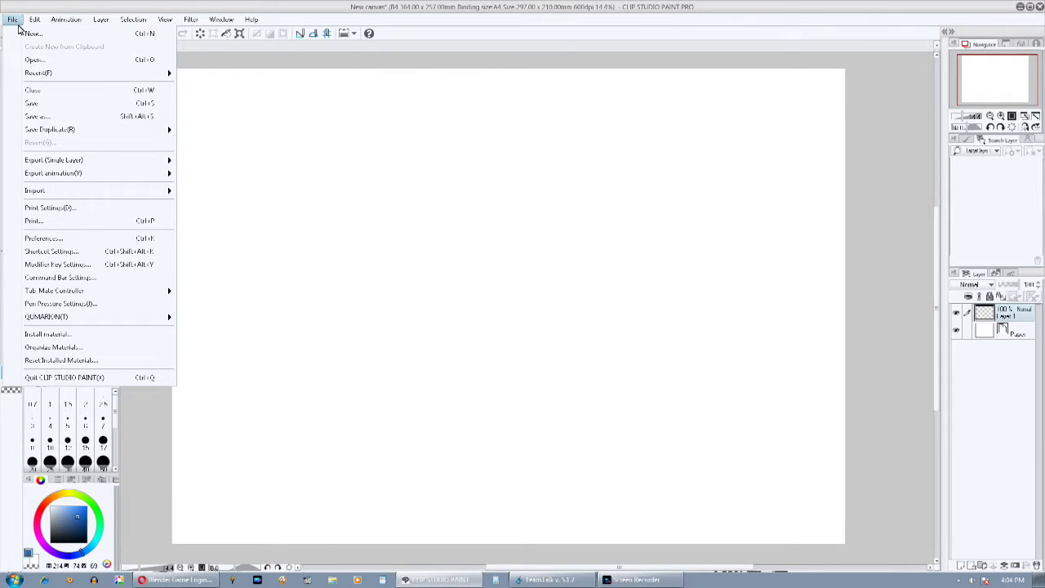
pyautogui.moveTo(71, 167)
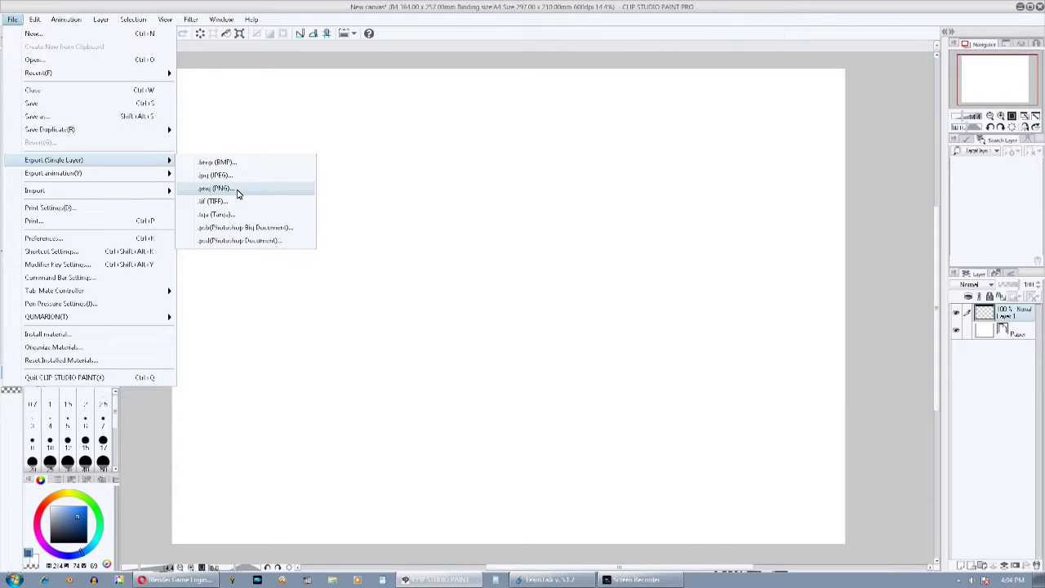
pyautogui.click(216, 188)
pyautogui.click(425, 278)
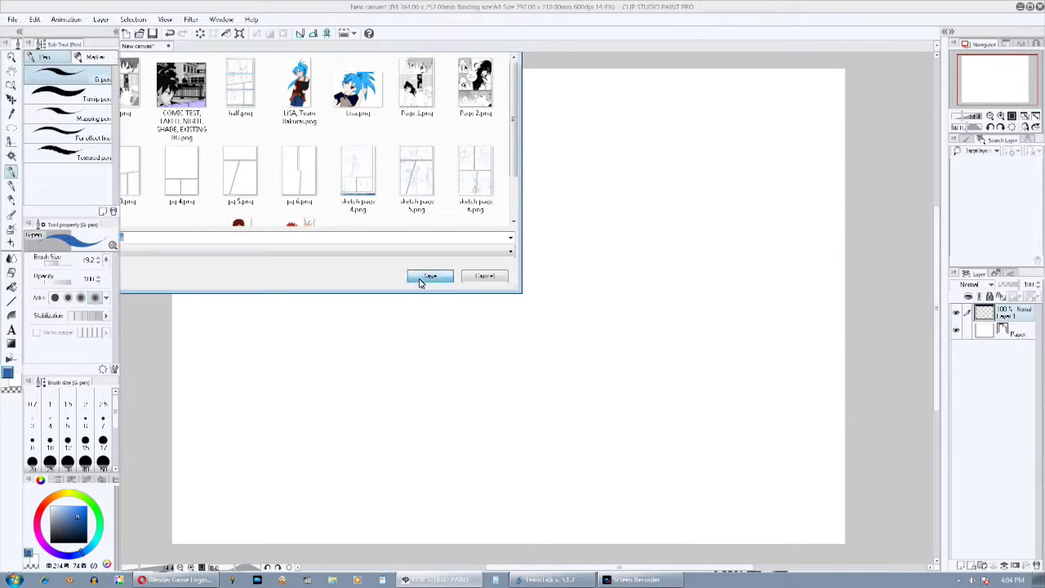
pyautogui.moveTo(415, 121); pyautogui.dragTo(392, 104)
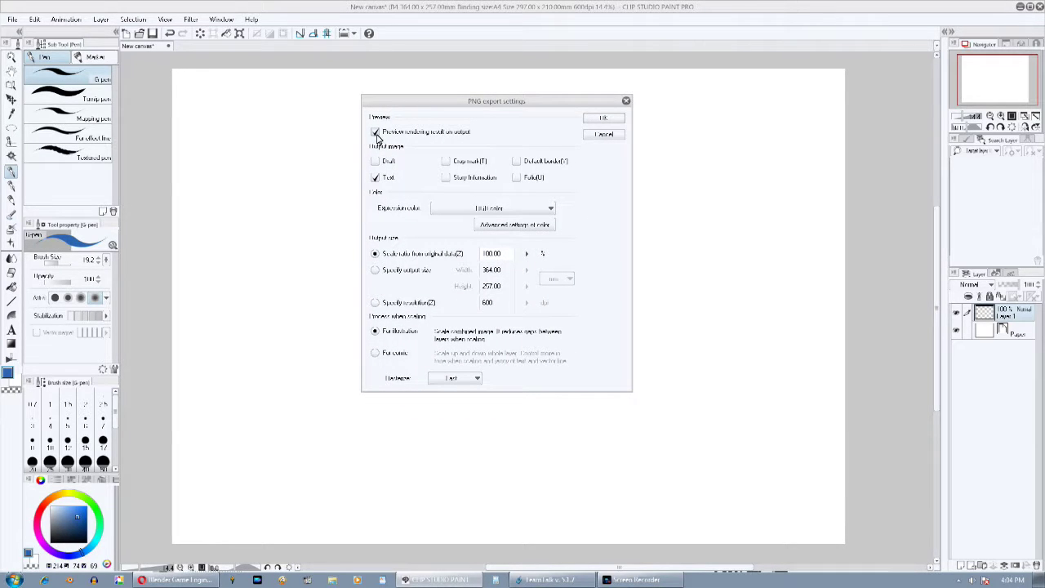
pyautogui.click(605, 134)
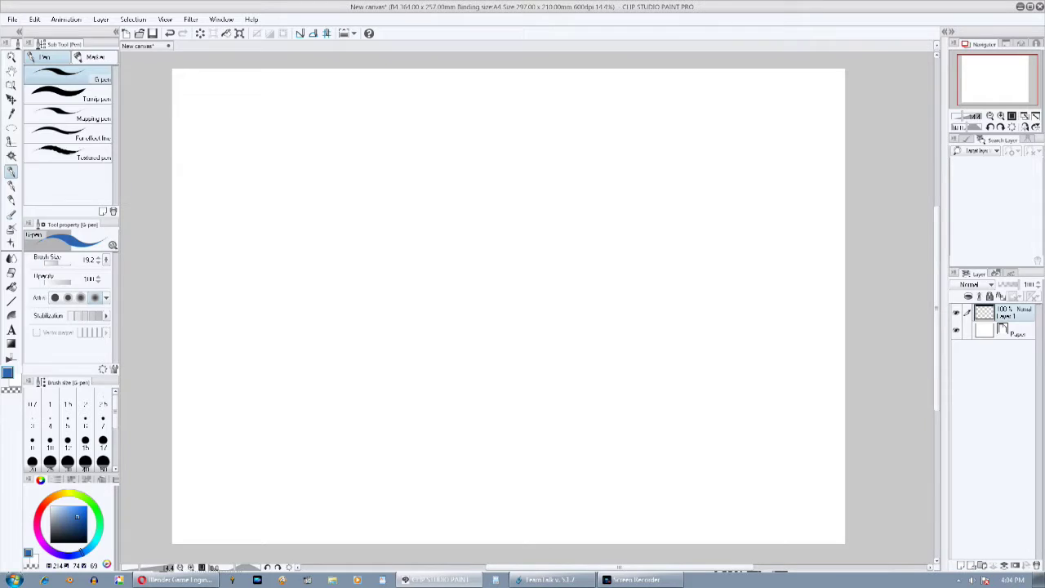
# - Export as PNG again, accept the settings, zoom the export preview, then close it
pyautogui.click(12, 19)
pyautogui.moveTo(90, 161)
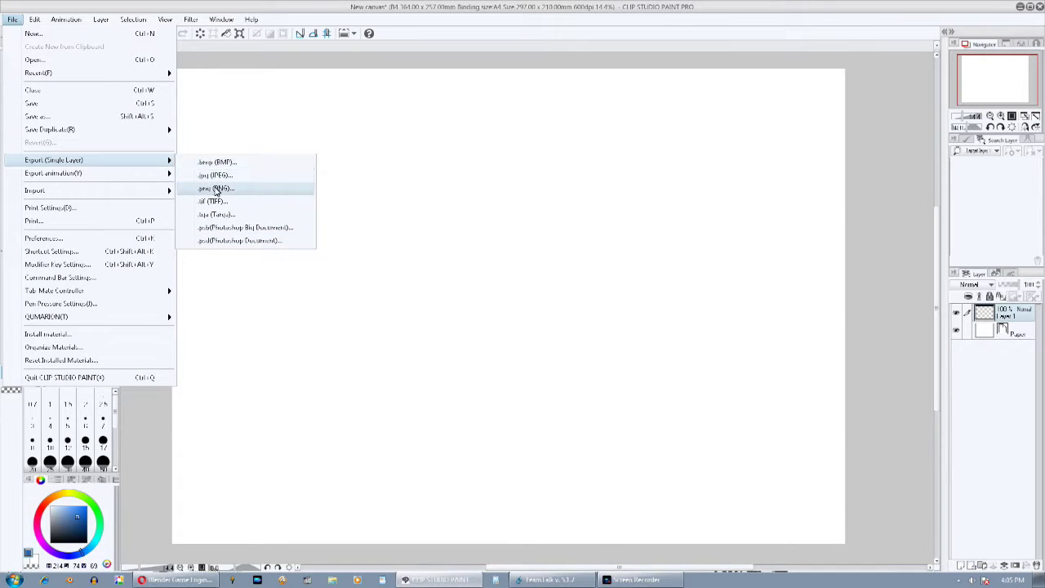
pyautogui.click(215, 188)
pyautogui.click(430, 277)
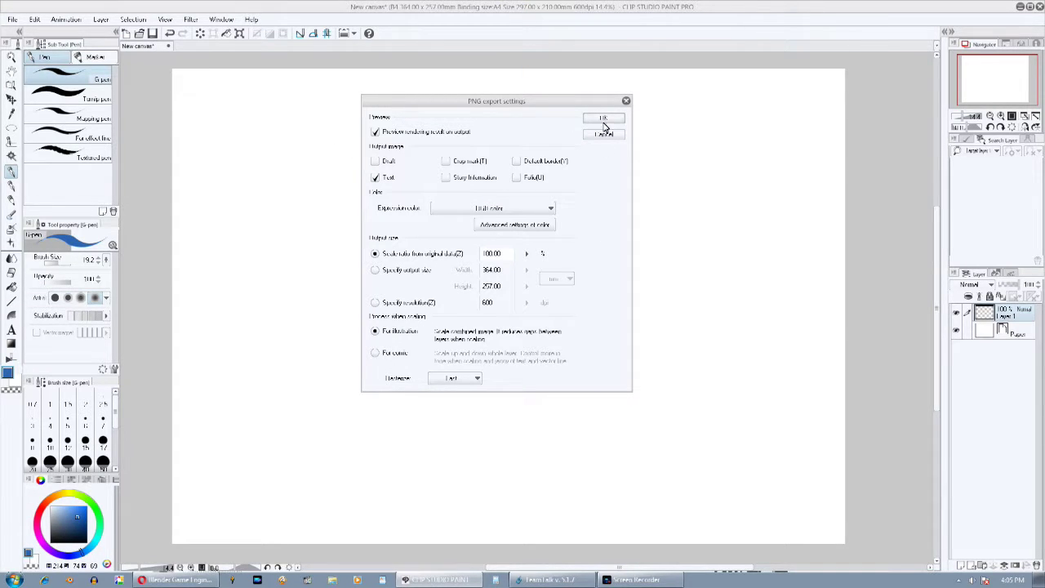
pyautogui.click(603, 120)
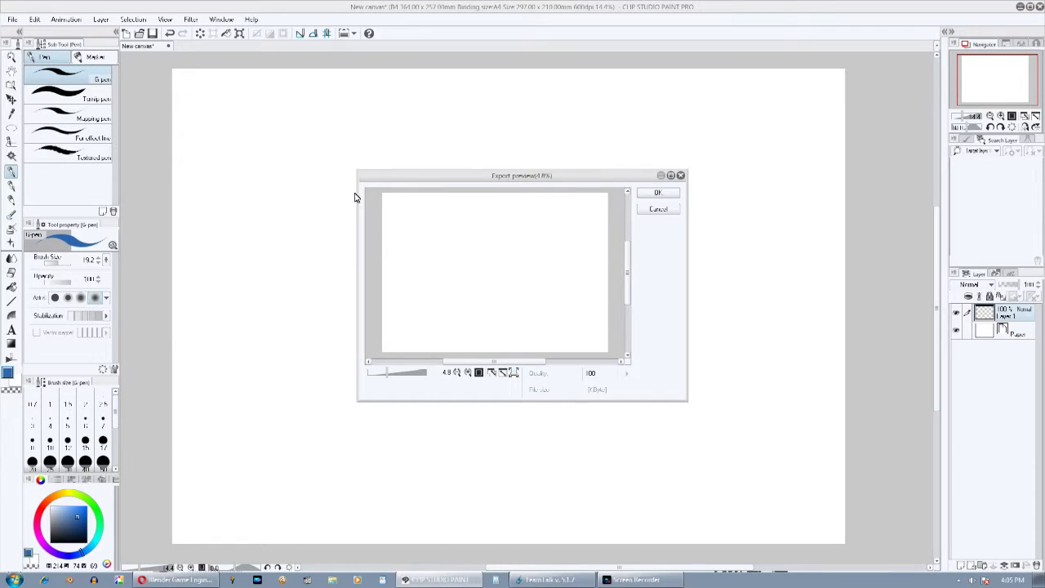
pyautogui.click(472, 372)
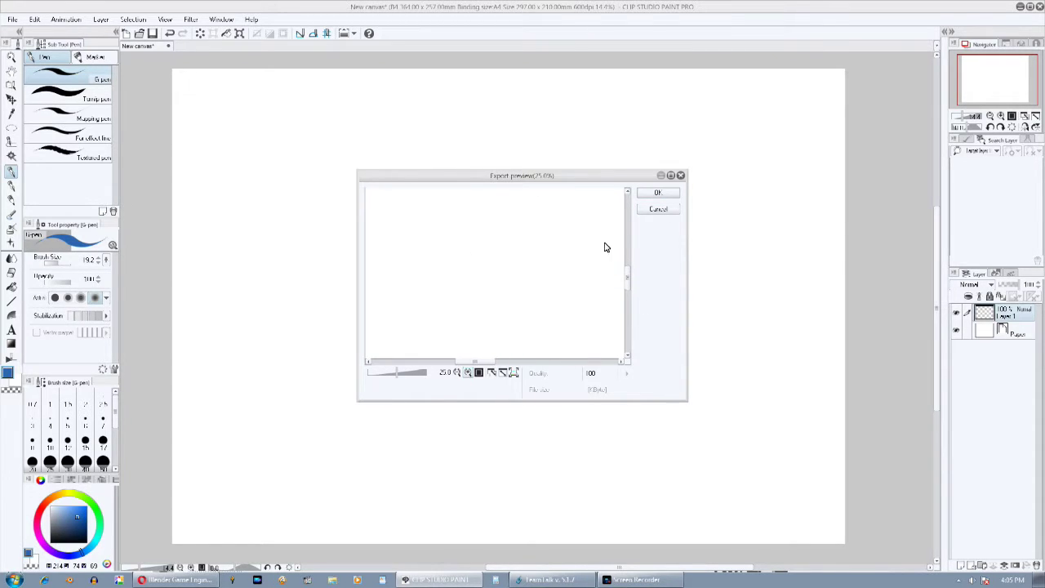
pyautogui.click(650, 211)
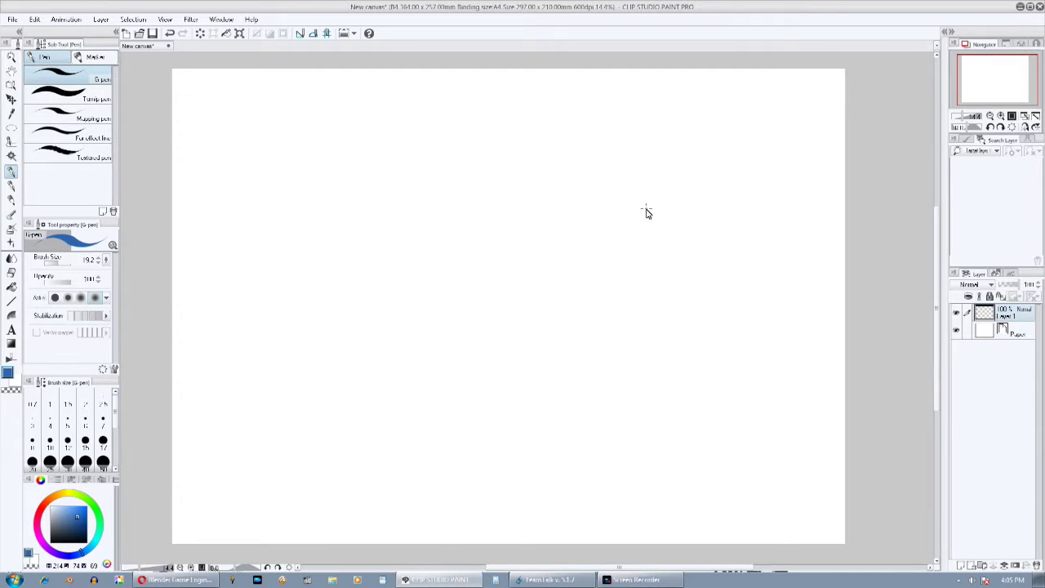
# - Open the Clip Studio website from Help and go to its Downloads page
pyautogui.click(216, 20)
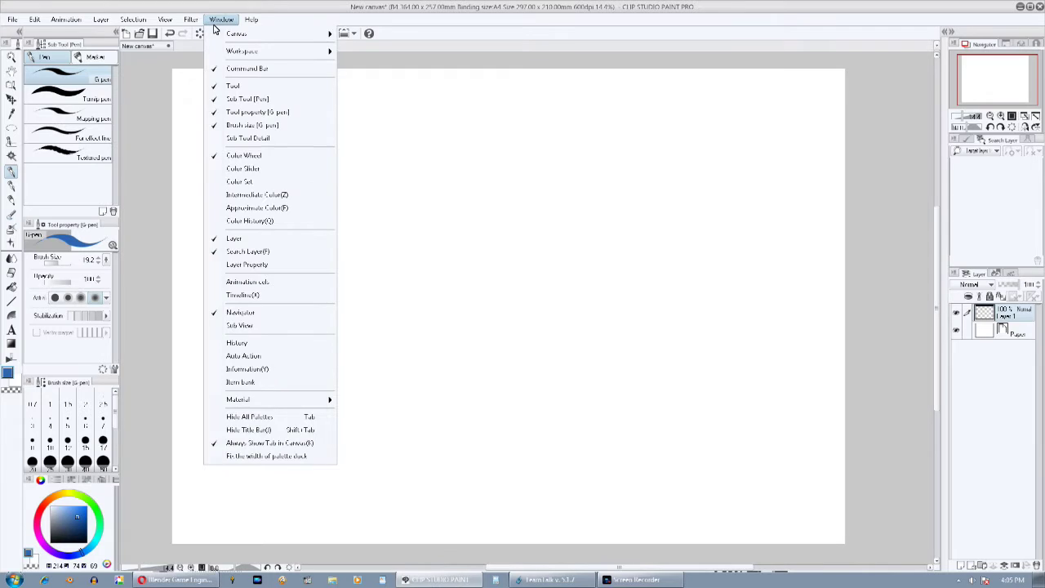
pyautogui.moveTo(246, 21)
pyautogui.click(270, 36)
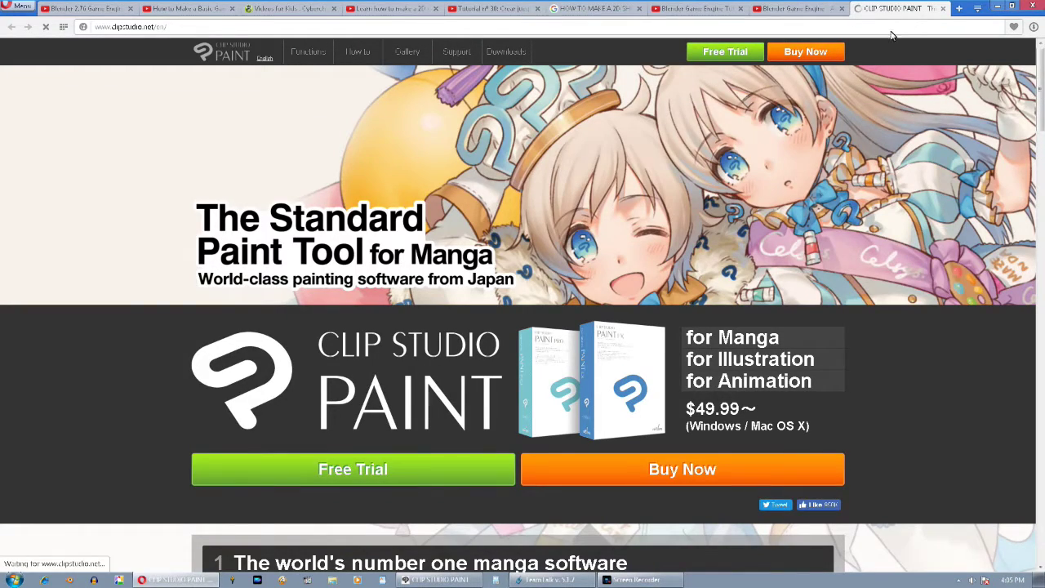
pyautogui.scroll(-2, 416, 145)
pyautogui.scroll(-3, 417, 146)
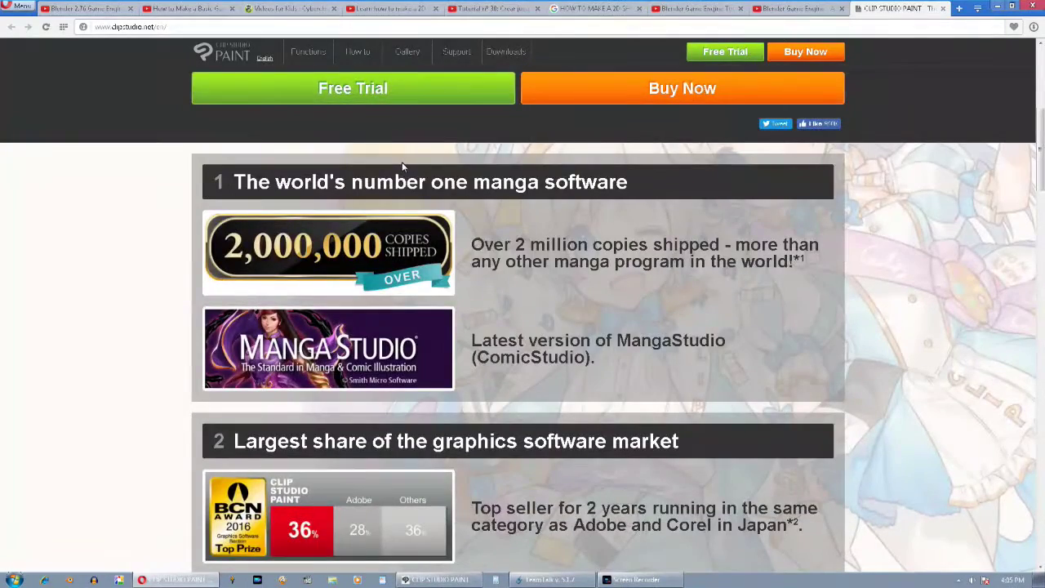
pyautogui.scroll(5, 402, 162)
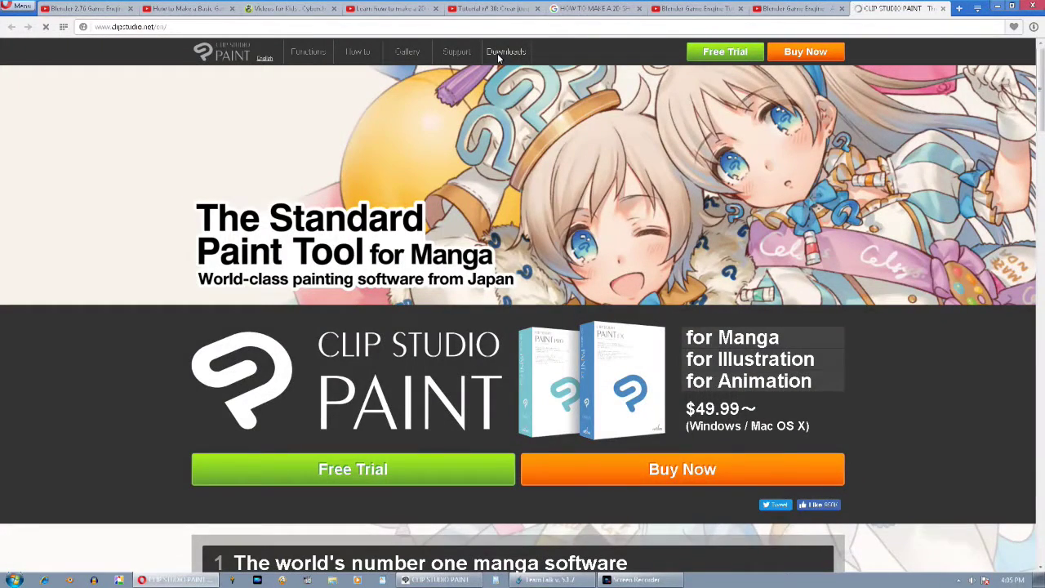
pyautogui.click(497, 53)
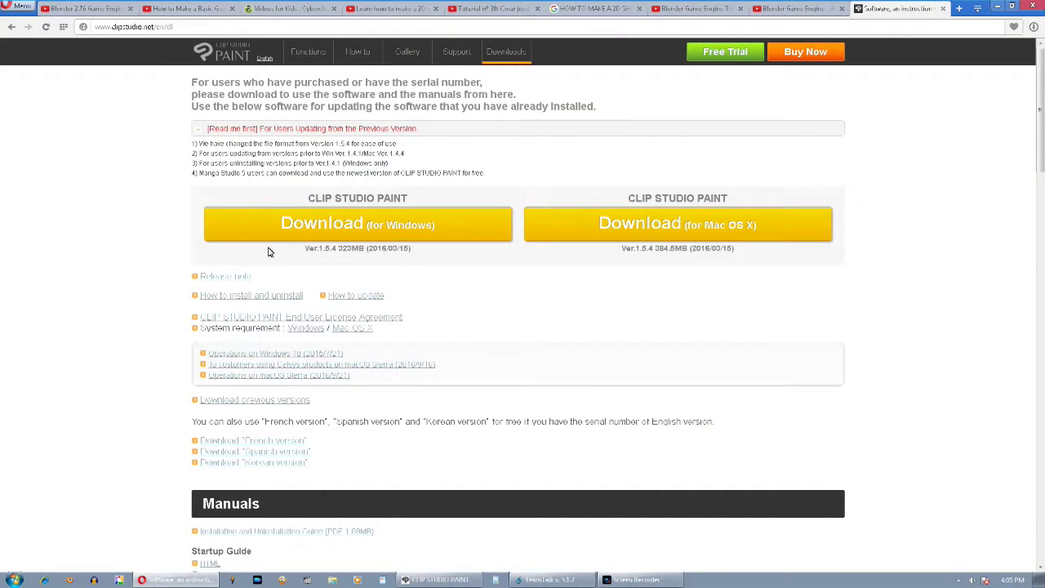
# - Download Additional materials 1, close the site tab, and return to Clip Studio Paint
pyautogui.scroll(-3, 163, 245)
pyautogui.scroll(-2, 175, 295)
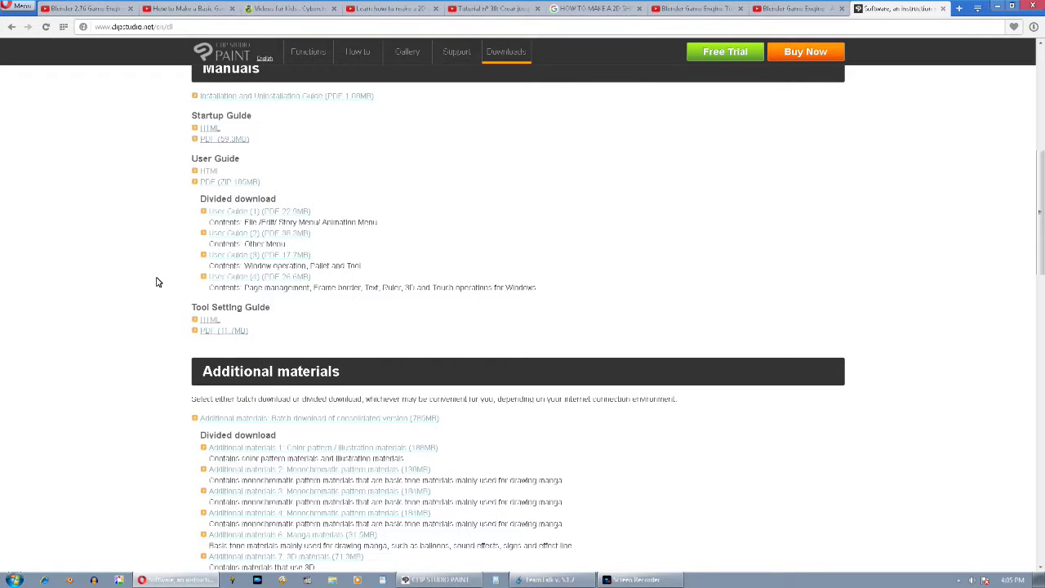
pyautogui.scroll(-3, 163, 283)
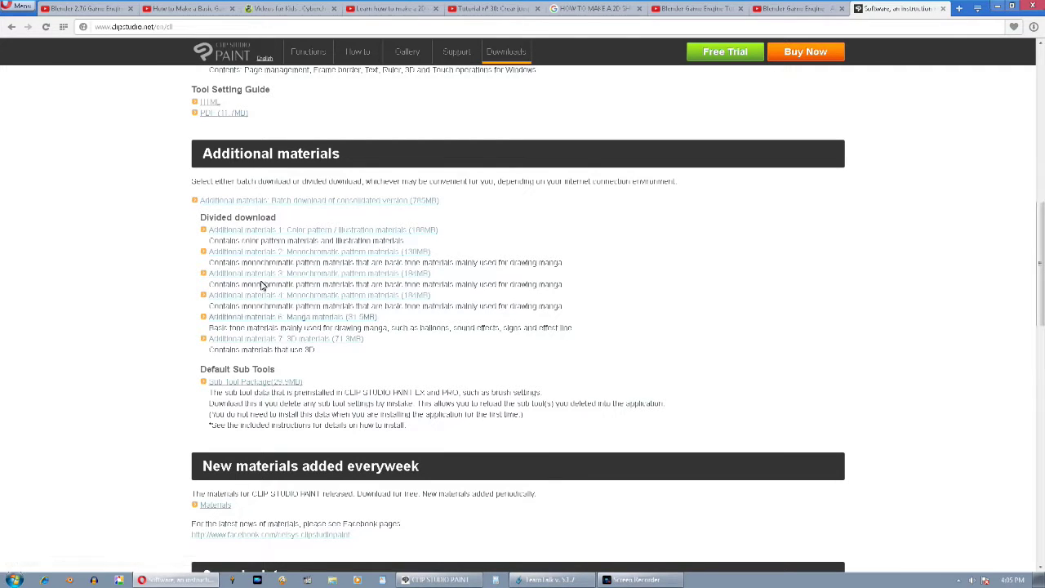
pyautogui.click(262, 232)
pyautogui.click(942, 10)
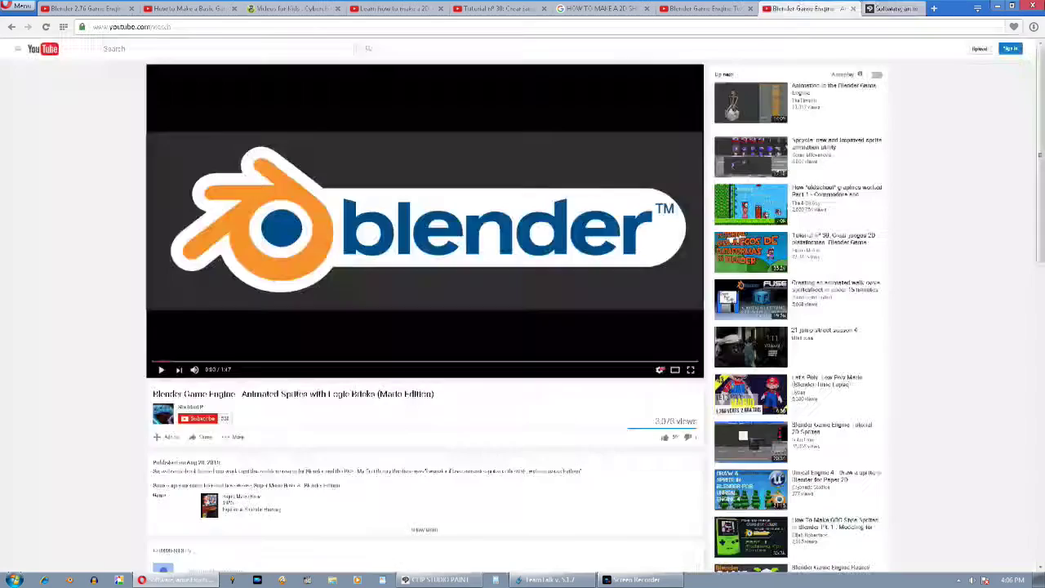
pyautogui.hotkey('alt', 'Tab')
# - Run File > Install material, agree to launch the installer, and discard the unsaved canvas
pyautogui.click(13, 19)
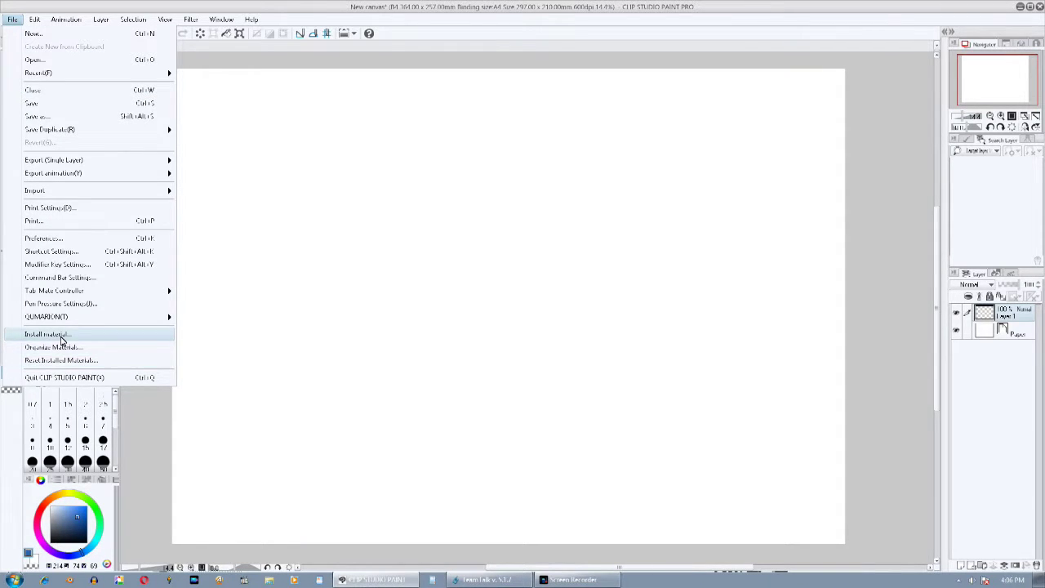
pyautogui.click(47, 334)
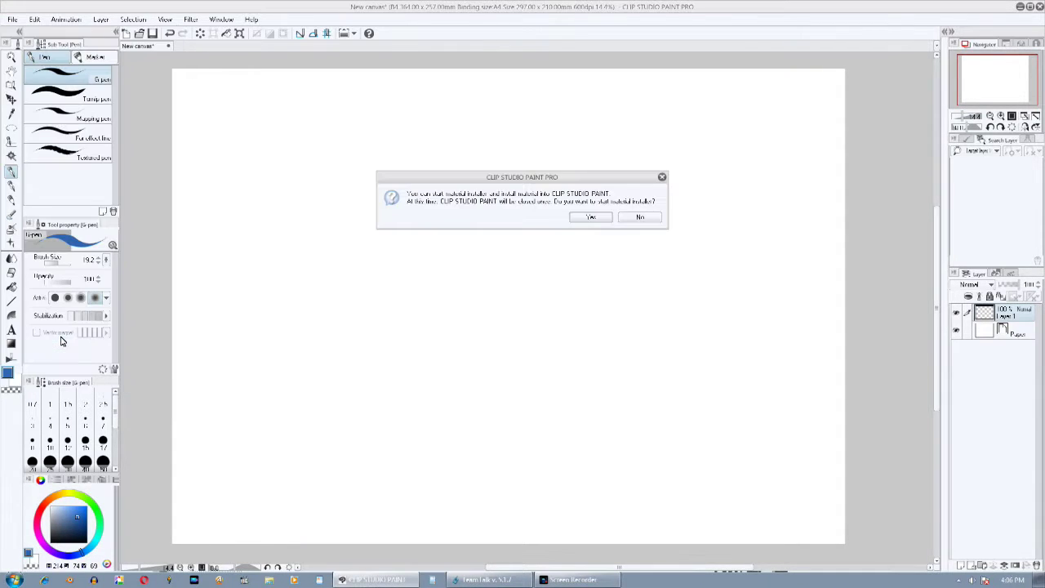
pyautogui.click(594, 222)
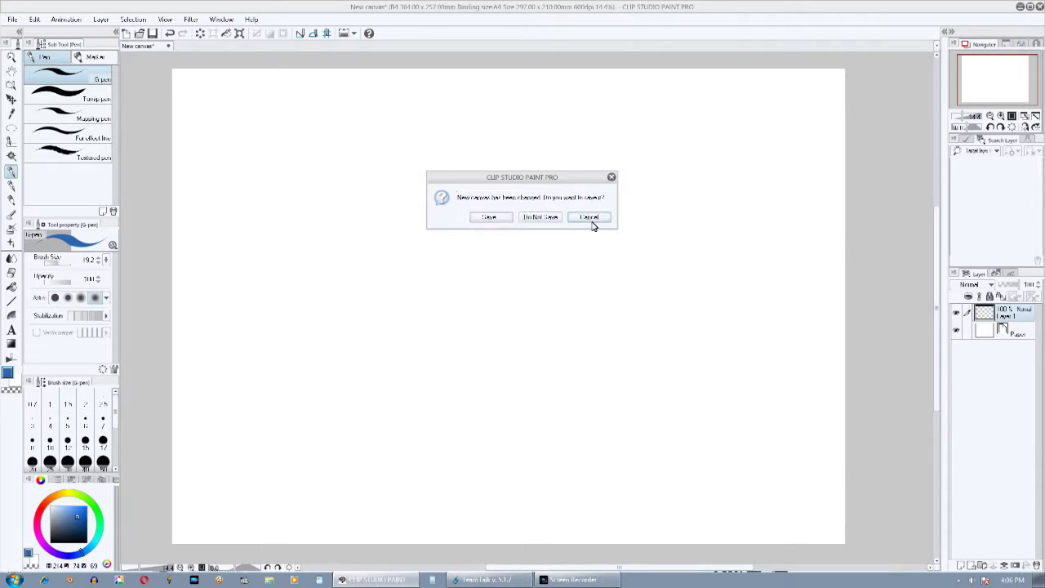
pyautogui.click(523, 221)
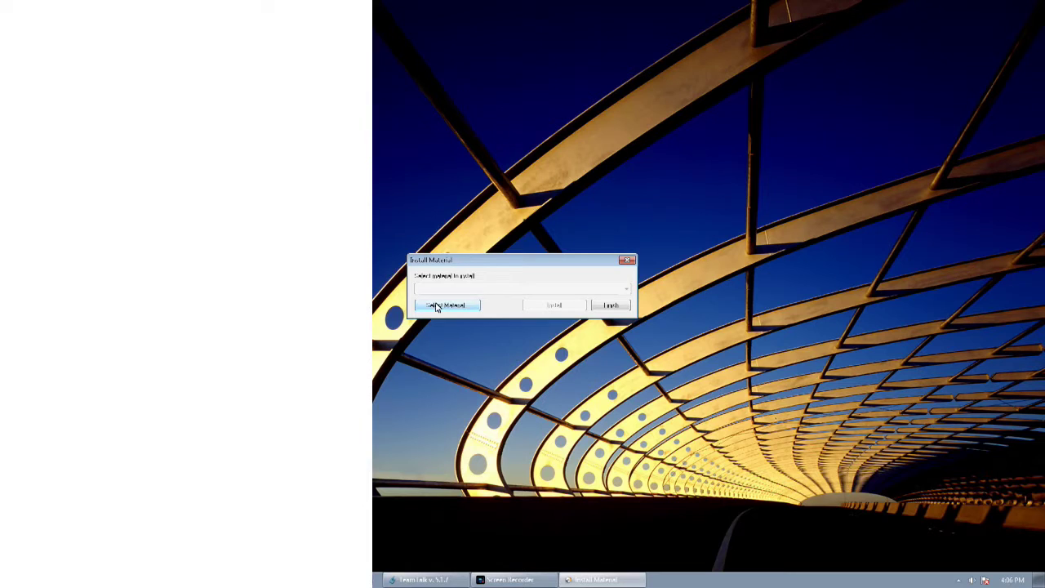
# - Open the material folder picker and expand Downloads to list its subfolders
pyautogui.click(436, 307)
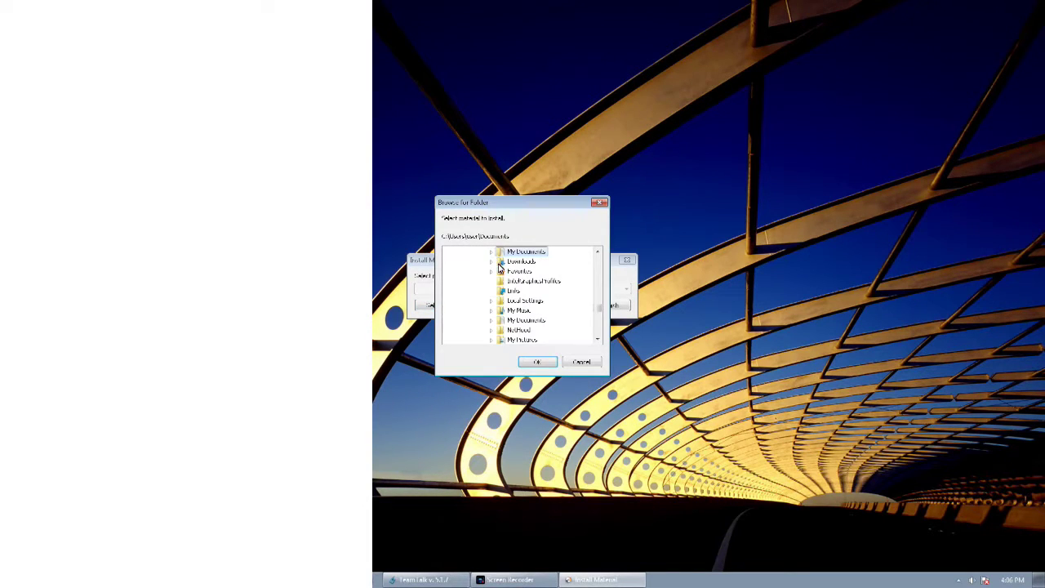
pyautogui.click(506, 263)
pyautogui.click(490, 263)
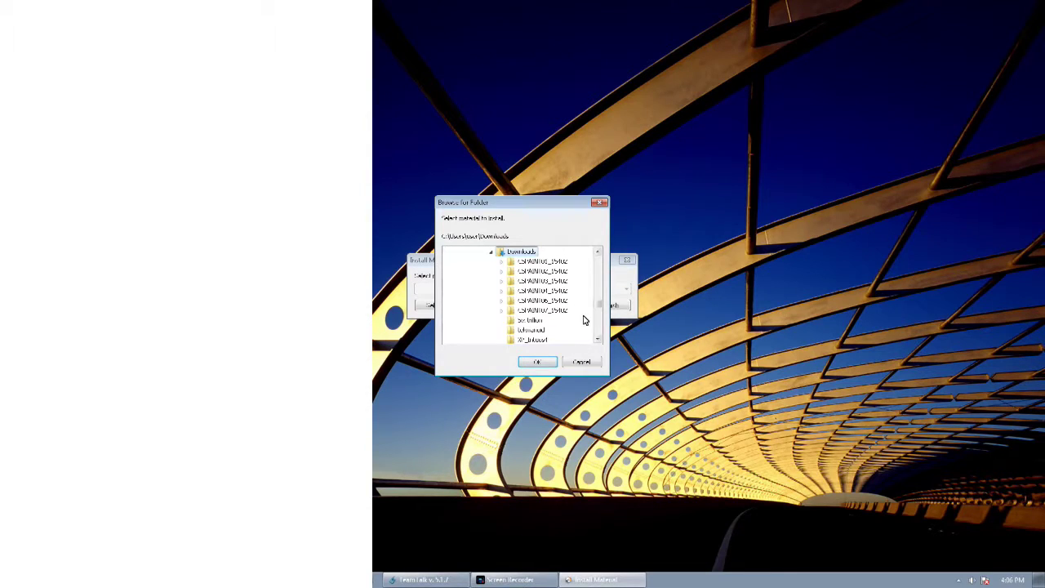
pyautogui.scroll(-3, 597, 307)
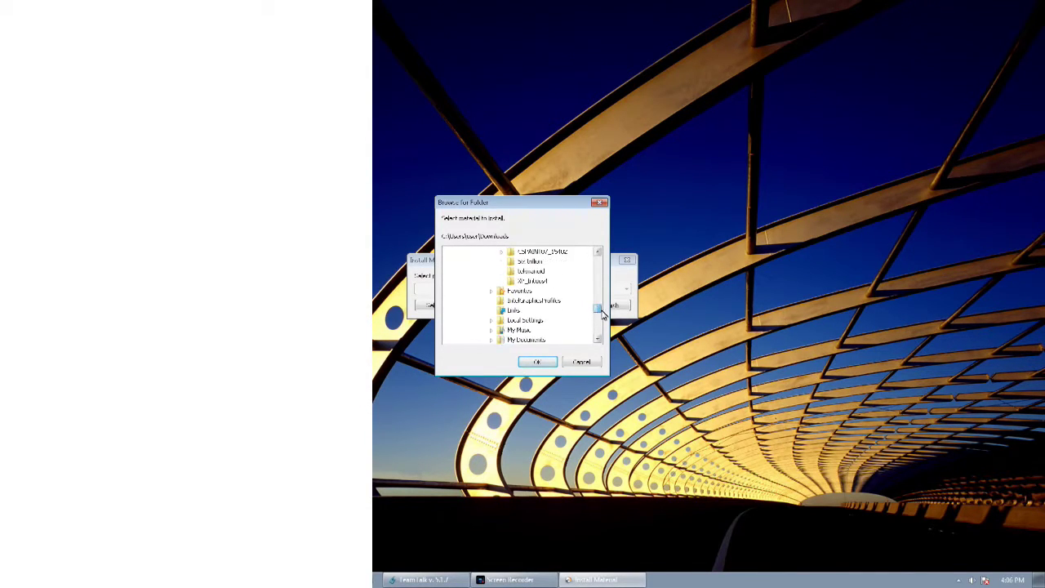
pyautogui.scroll(3, 600, 306)
pyautogui.scroll(1, 599, 306)
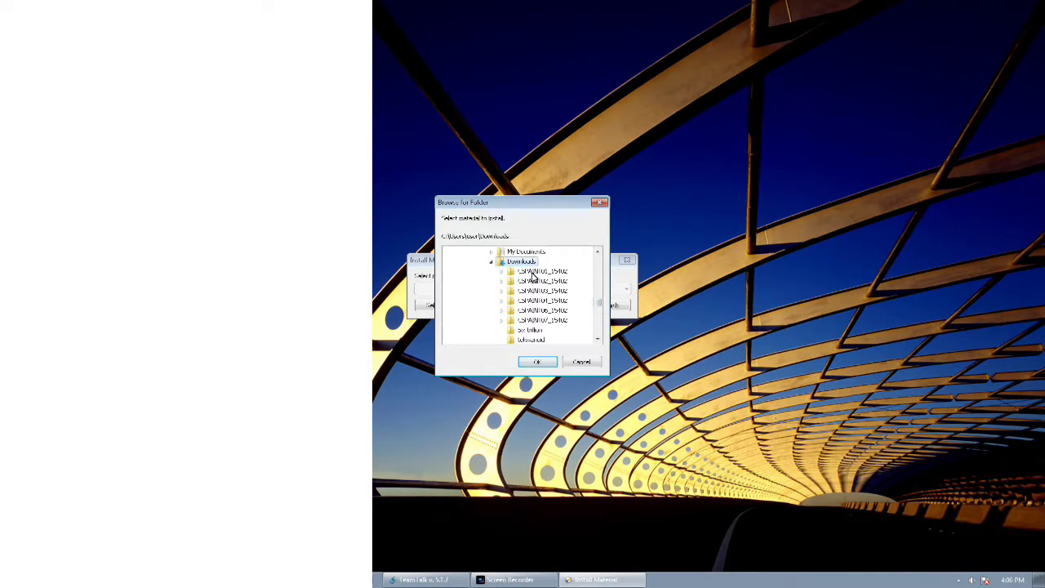
# - Pick a downloaded CSPAINT material folder, confirm it, and close the Install Material dialog
pyautogui.click(532, 273)
pyautogui.click(532, 281)
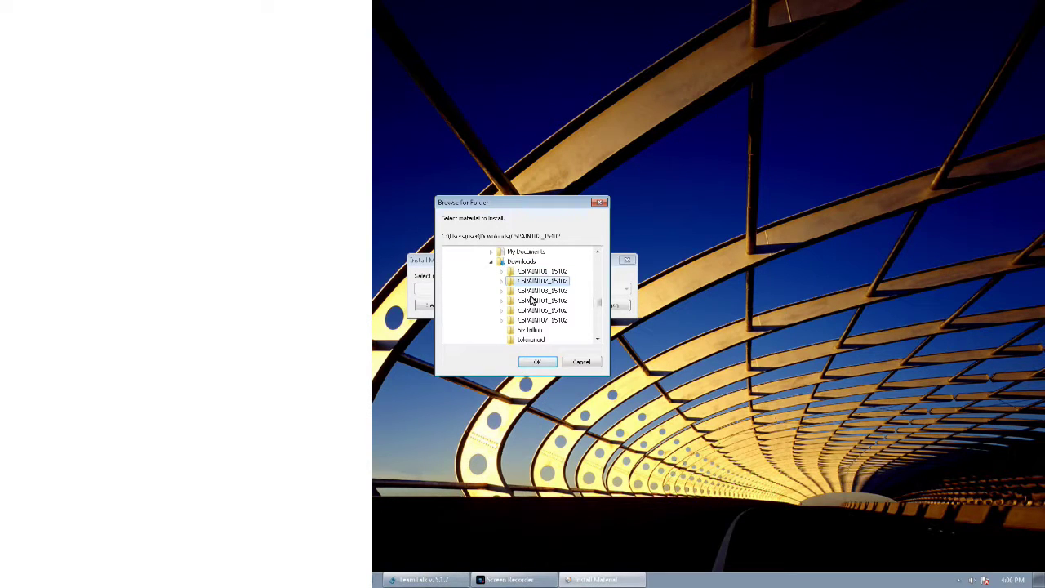
pyautogui.click(535, 291)
pyautogui.click(537, 361)
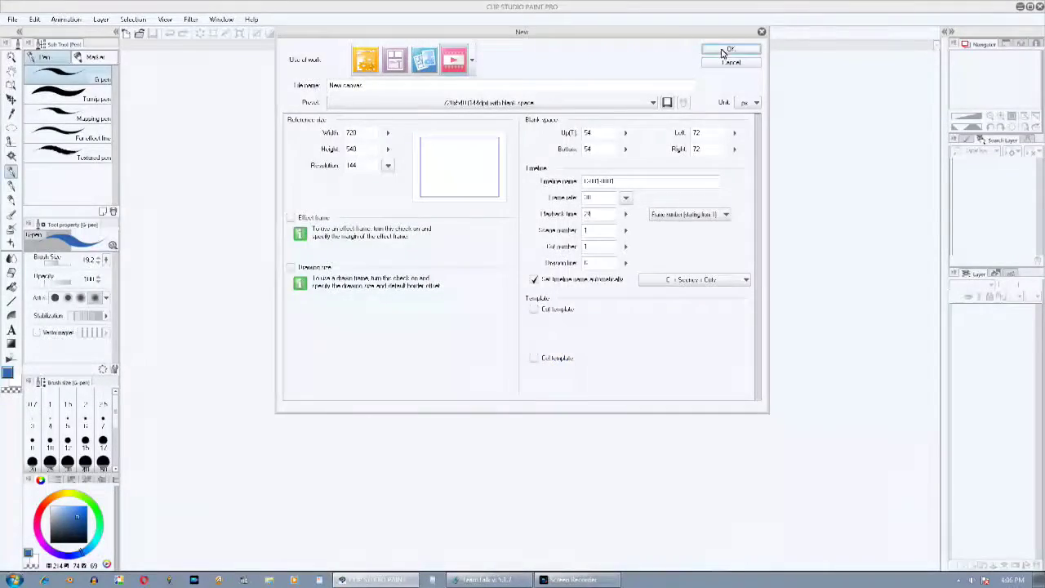
pyautogui.click(730, 49)
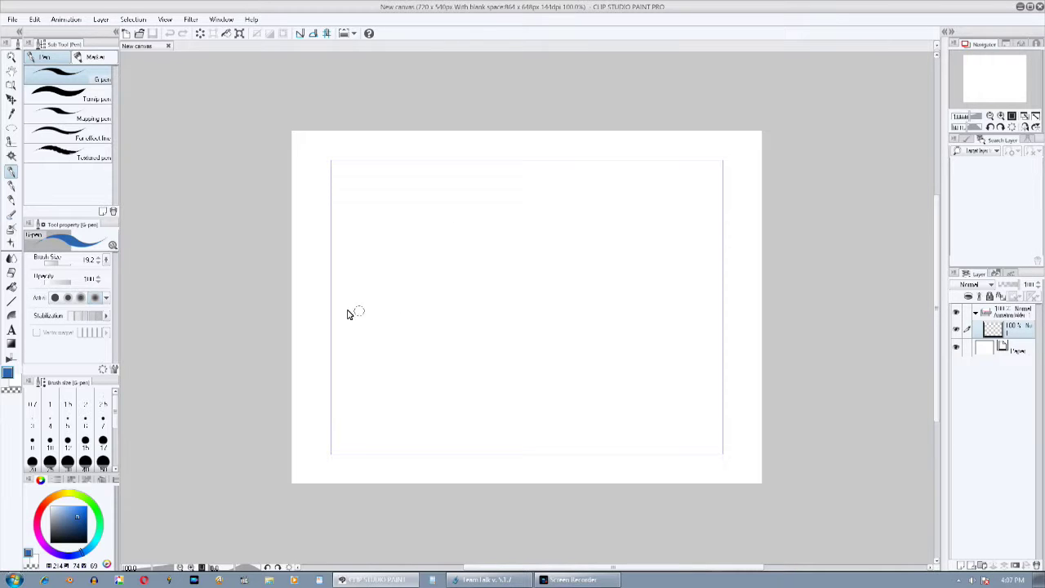
pyautogui.moveTo(310, 241)
pyautogui.mouseDown()
pyautogui.moveTo(478, 343)
pyautogui.moveTo(556, 256)
pyautogui.mouseUp()
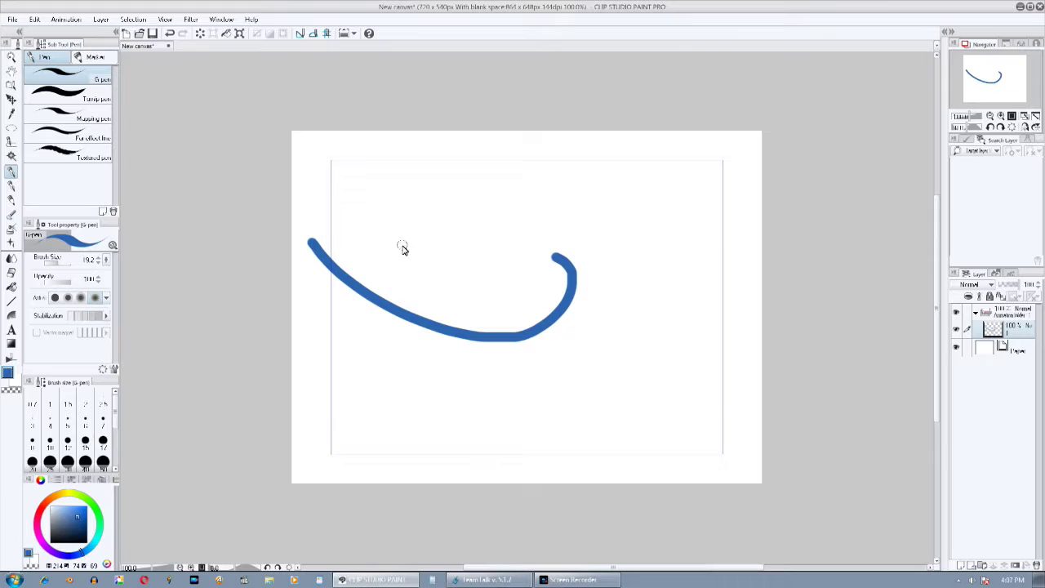
pyautogui.hotkey('ctrl', 'z')
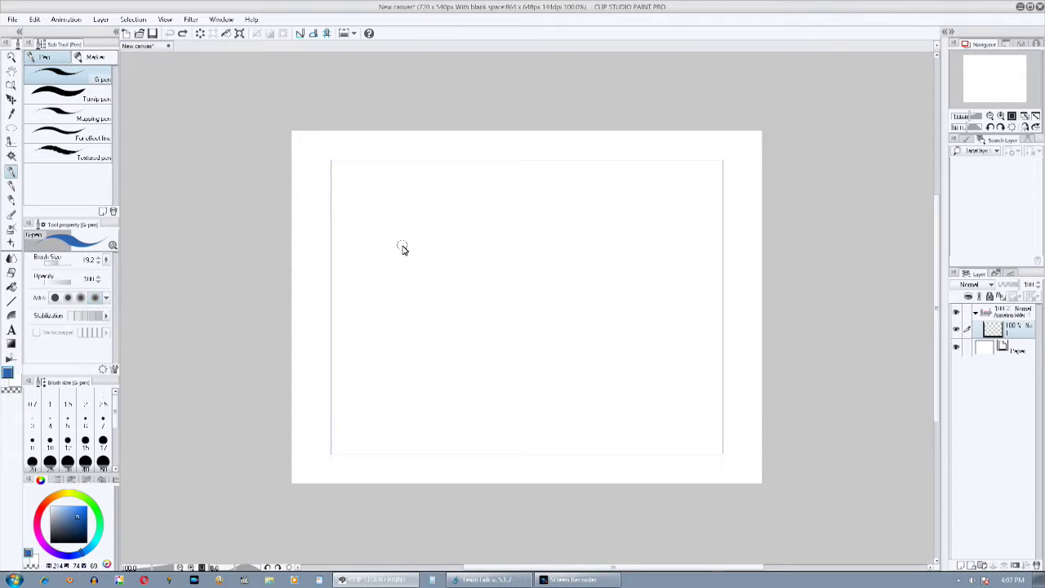